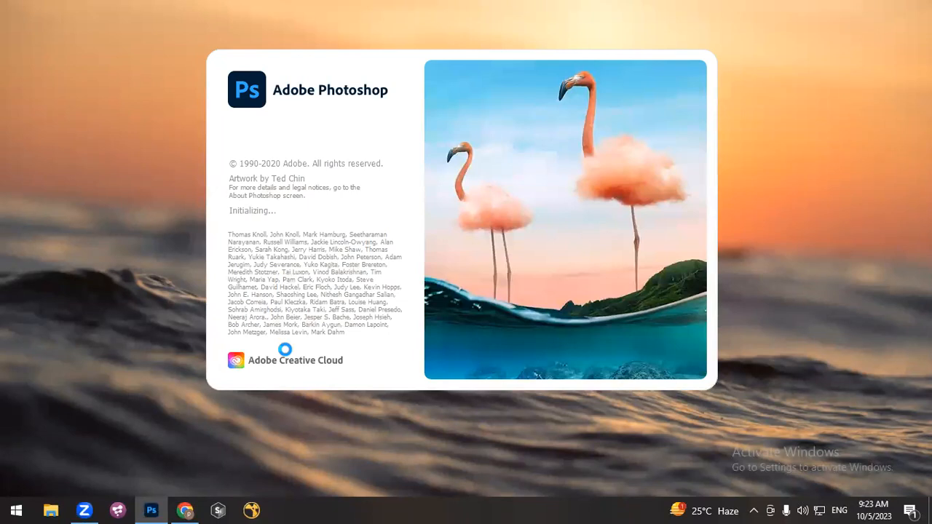
Quit the Creative Cloud repair prompt and refresh the desktop
right_click(778, 77)
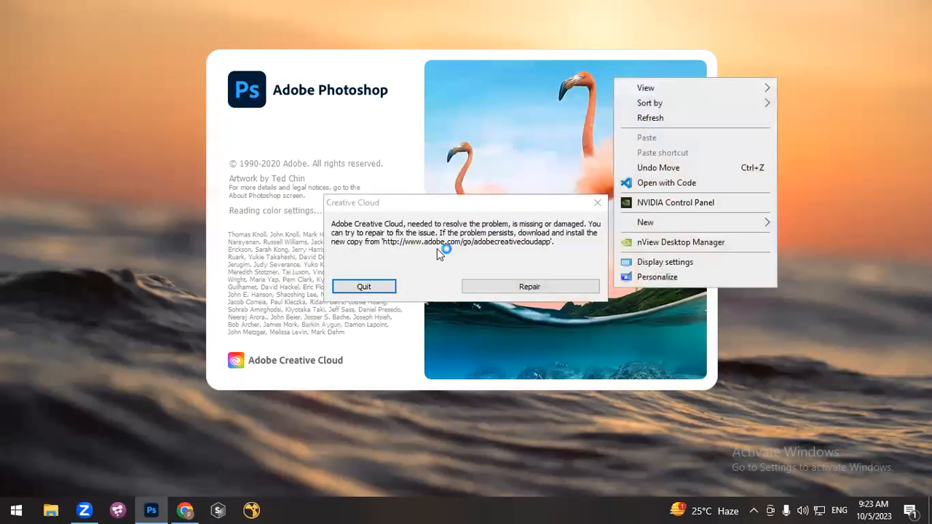
left_click(364, 288)
right_click(820, 85)
left_click(685, 122)
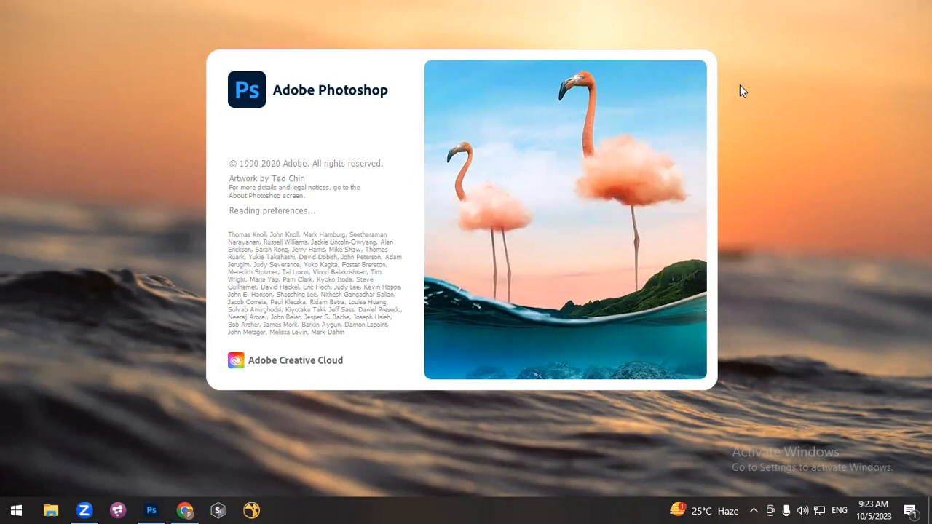
right_click(769, 65)
left_click(649, 93)
right_click(616, 46)
left_click(657, 86)
right_click(725, 81)
left_click(687, 95)
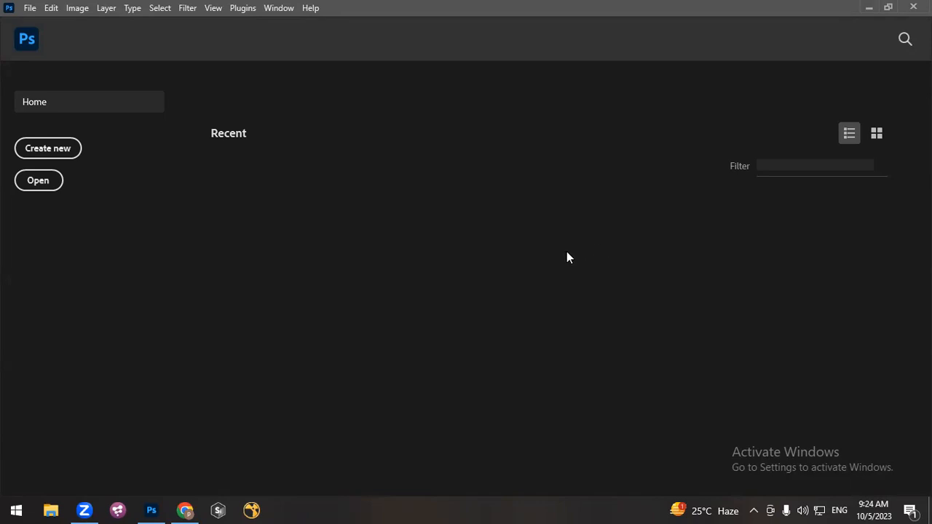
Start a new document and set its size to 1920 pixels wide by 1080 pixels high
left_click(54, 150)
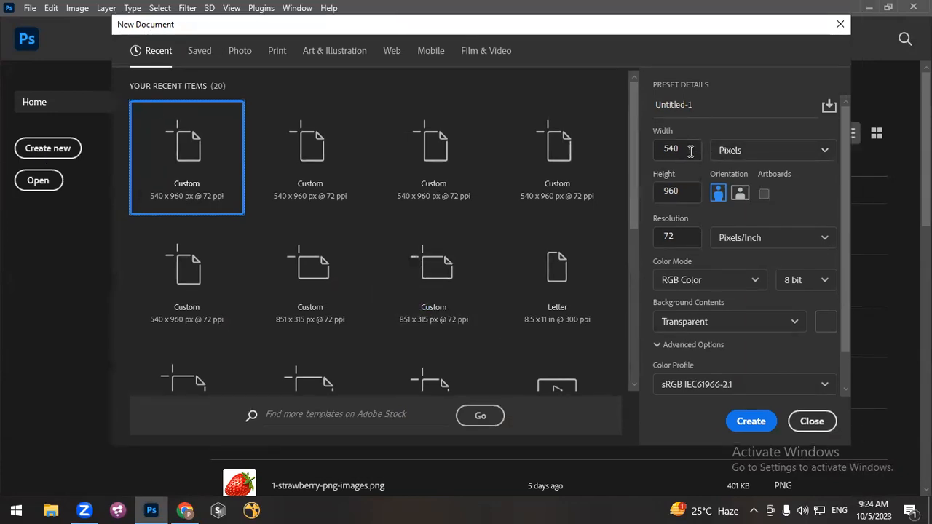
left_click(689, 198)
left_click(676, 234)
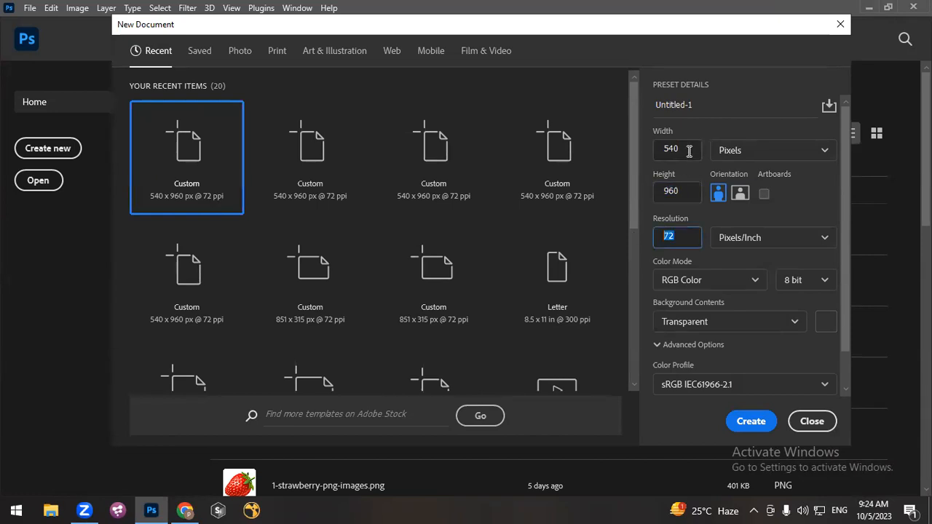
left_click(688, 151)
type("1920")
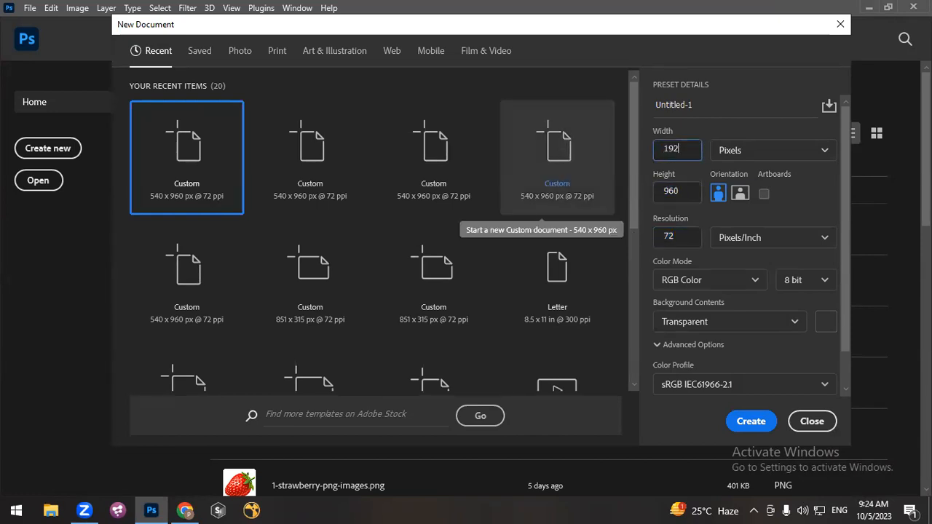
key("Tab")
type("1080")
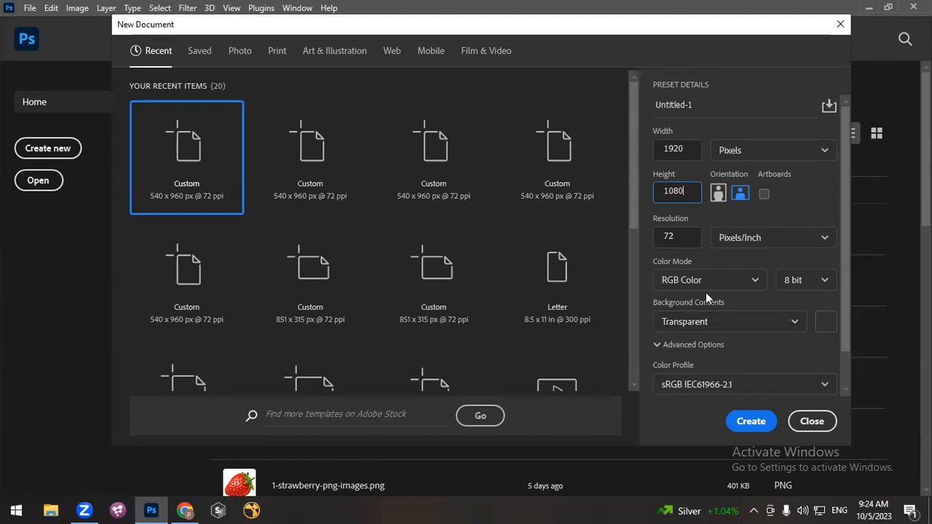
Keep the RGB Color mode and set the document's background contents to White
left_click(683, 279)
left_click(683, 352)
left_click(689, 321)
left_click(692, 347)
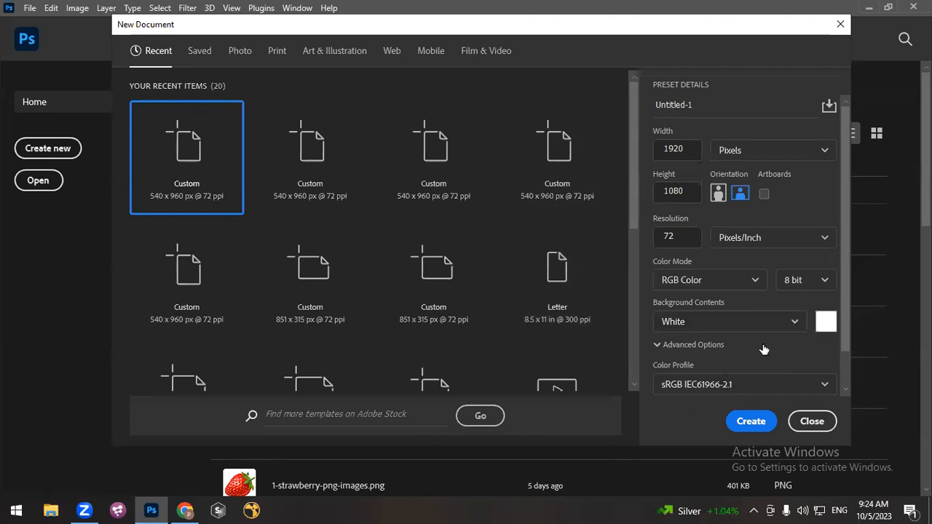
Enable artboards for the new document and create it
left_click_drag(848, 323, 847, 389)
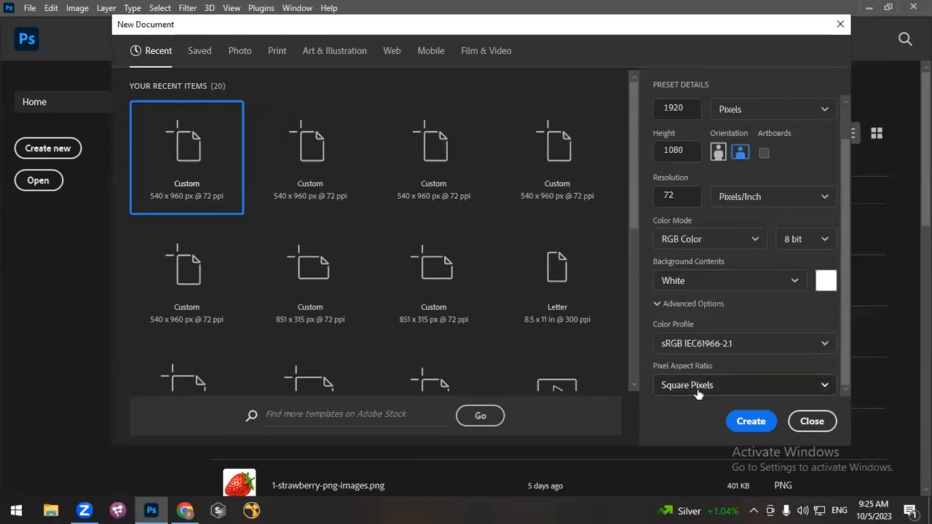
left_click_drag(844, 355, 845, 231)
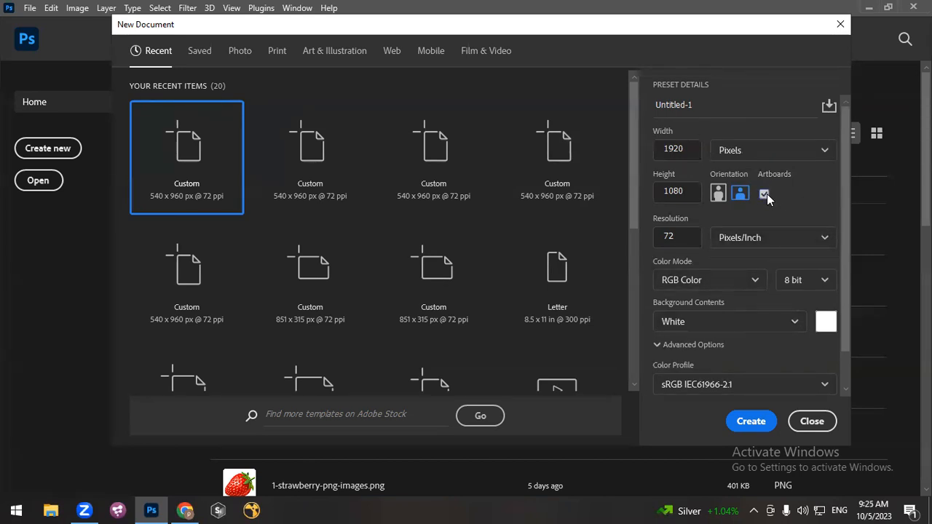
left_click(746, 430)
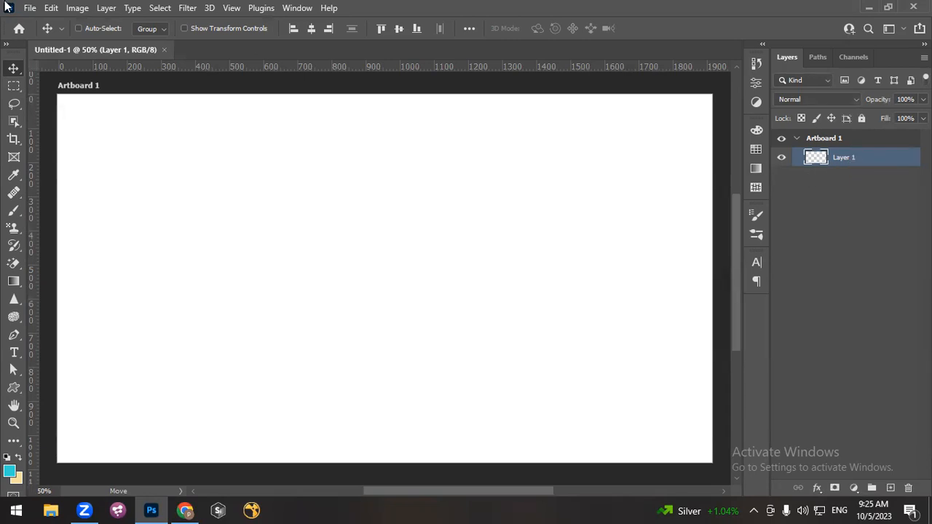
Open the new document settings again to review the Artboards option, and close them without creating anything
left_click(29, 8)
left_click(35, 23)
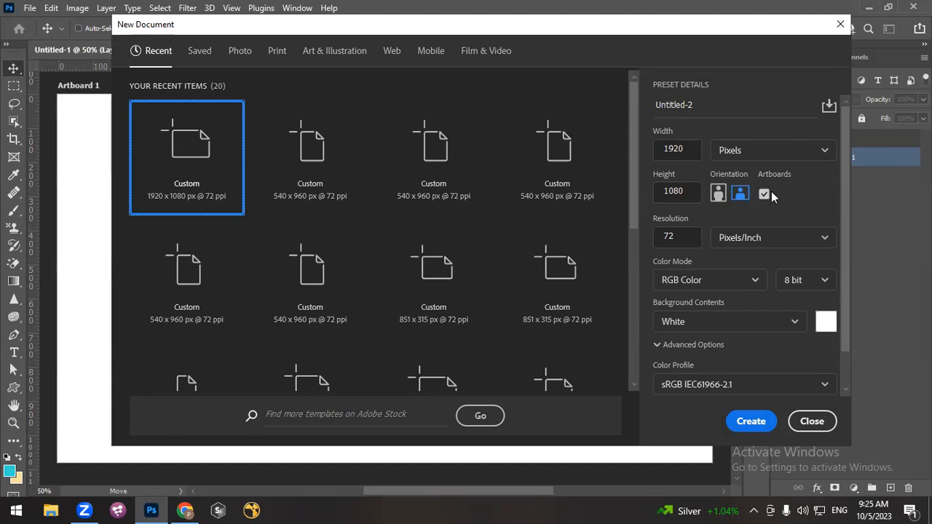
left_click(807, 421)
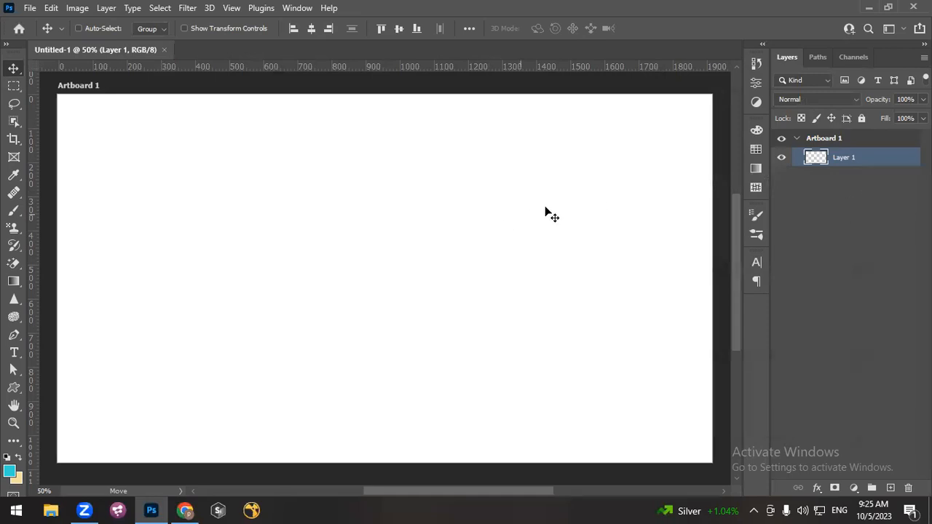
Examine the tool group that contains the Move tool and the Artboard tool
scroll(548, 211, "down", 2)
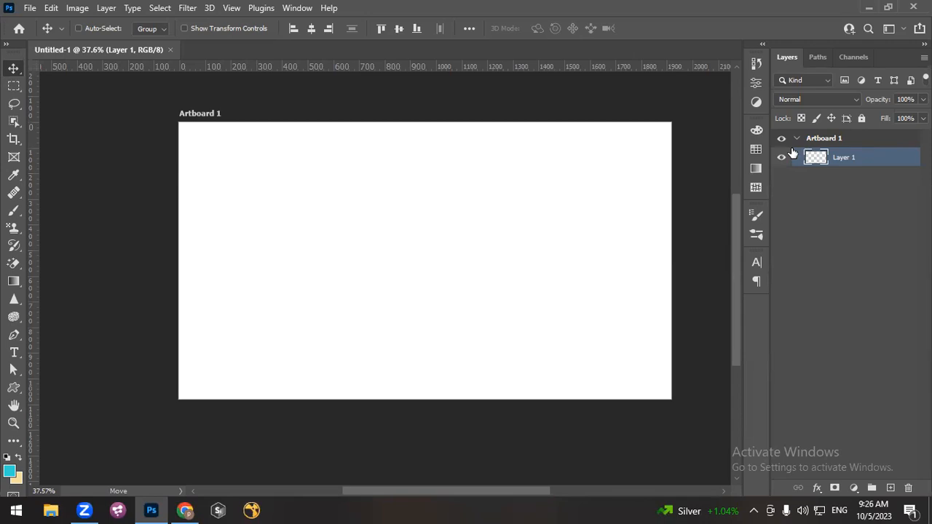
right_click(17, 70)
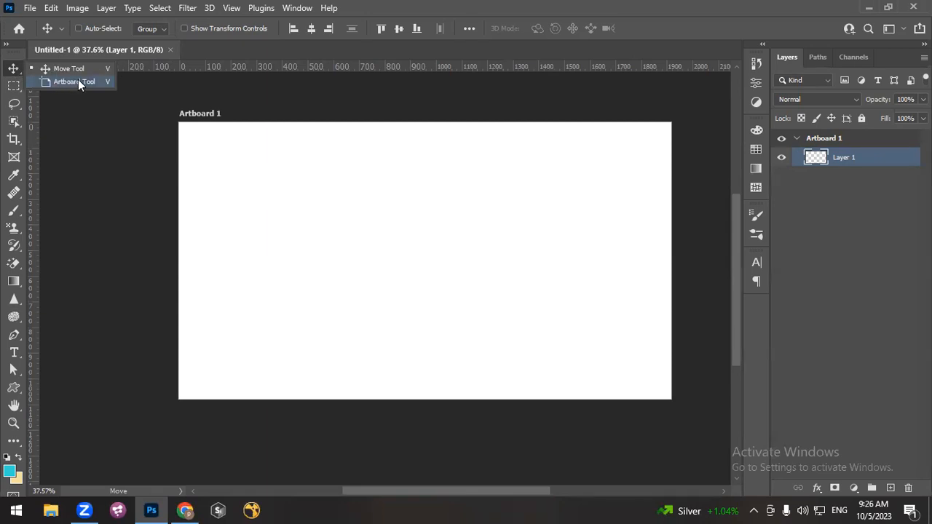
left_click(16, 68)
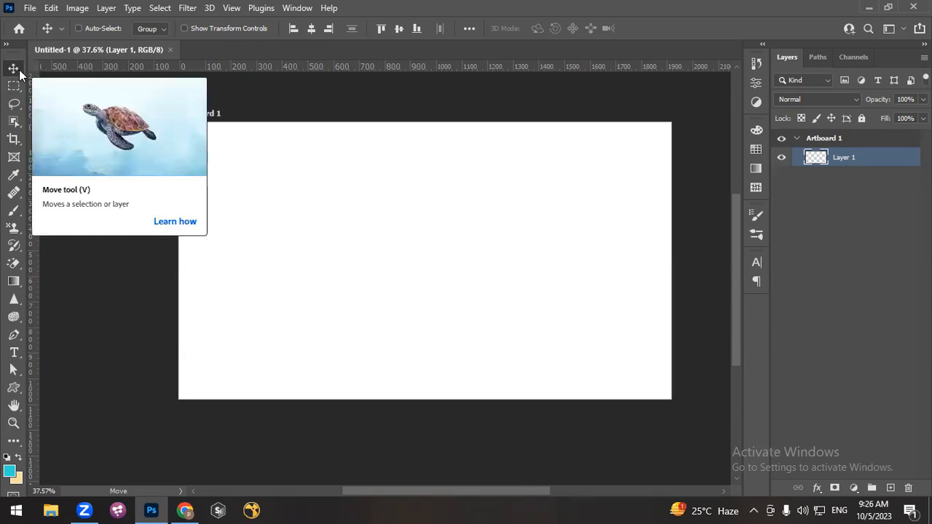
right_click(16, 70)
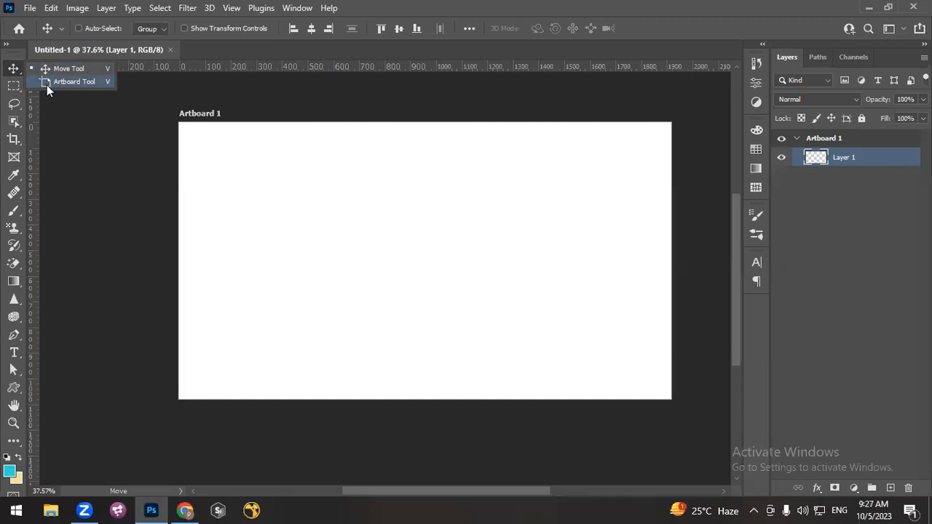
left_click(15, 71)
right_click(16, 70)
left_click(14, 69)
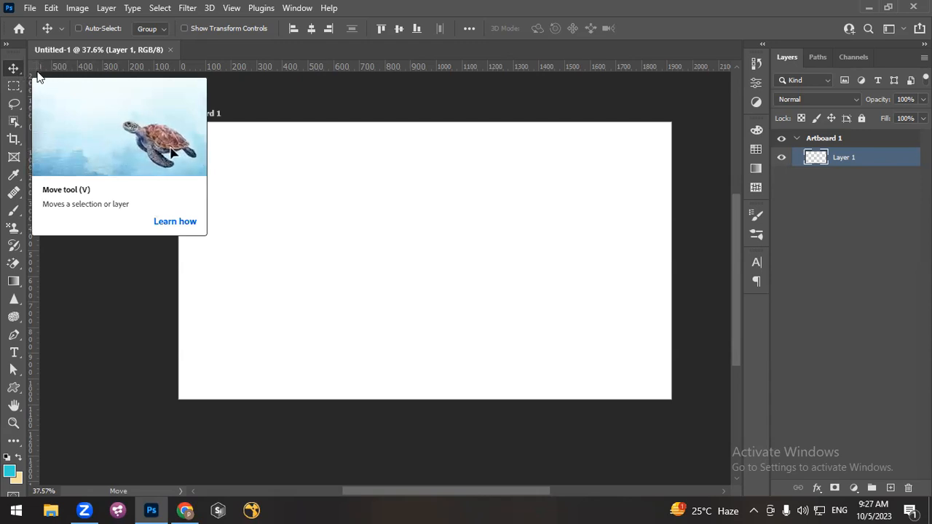
left_click(12, 70)
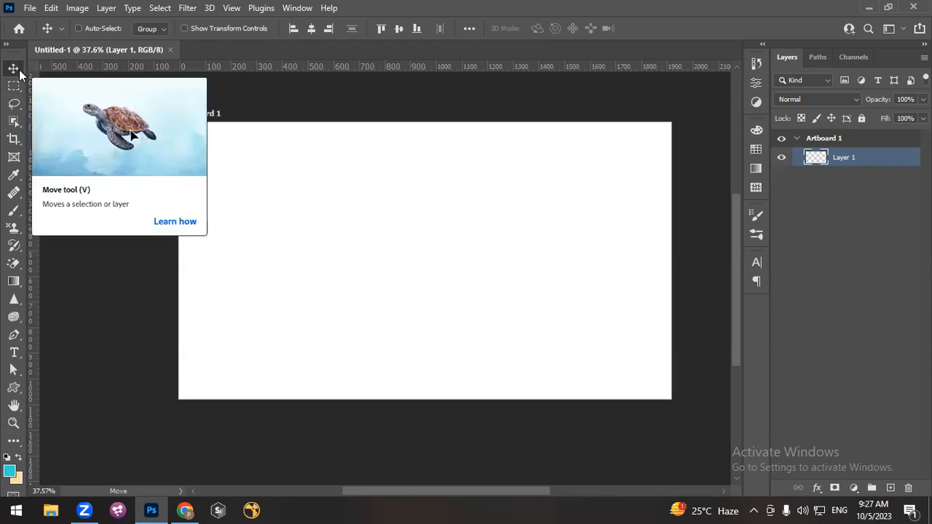
Switch back and forth between the Move tool and the Artboard tool, finishing with the Artboard tool active
key("shift+v")
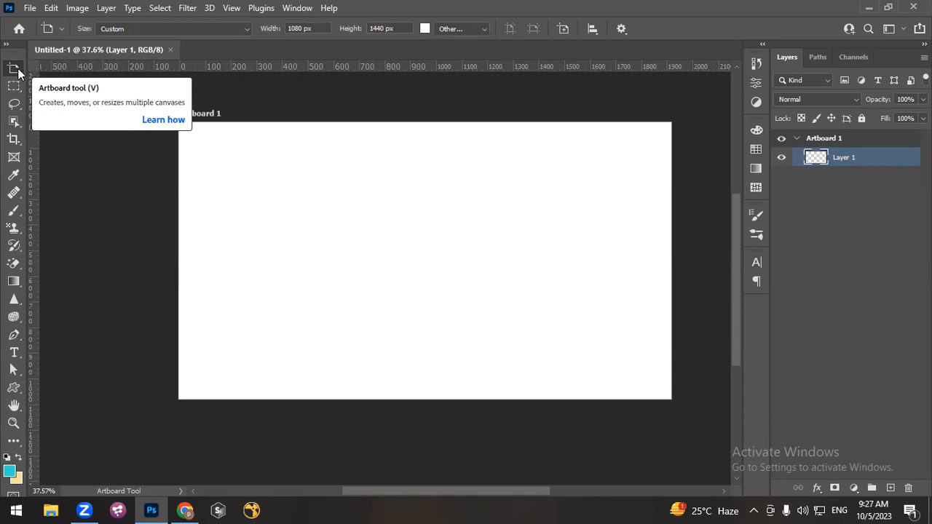
left_click(18, 70)
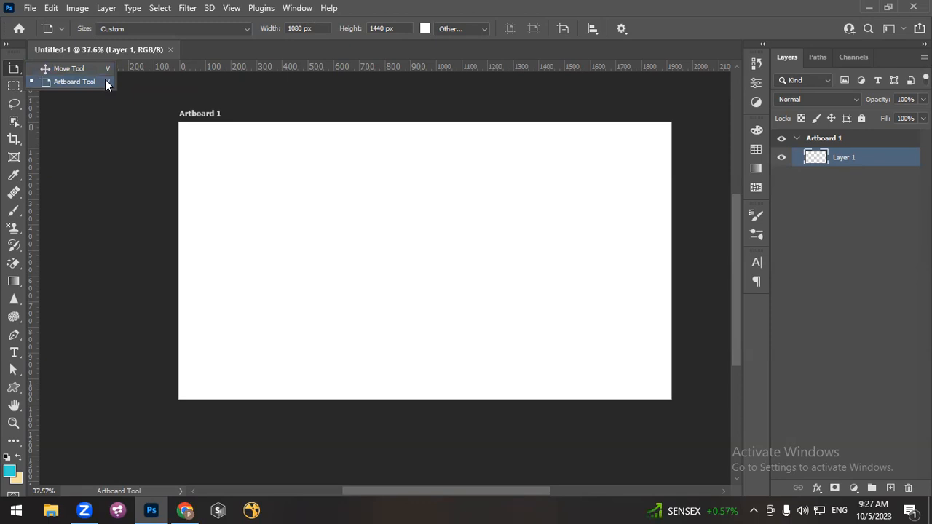
left_click(12, 67)
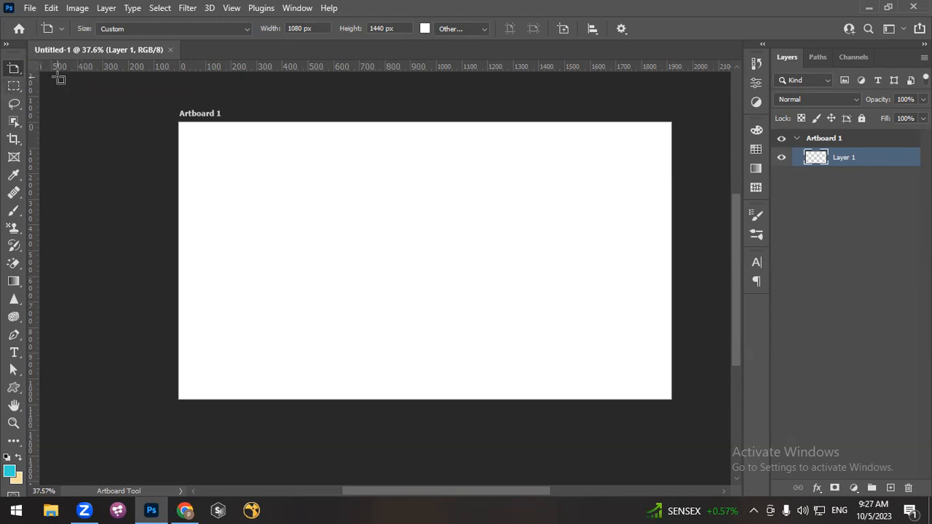
left_click(12, 68)
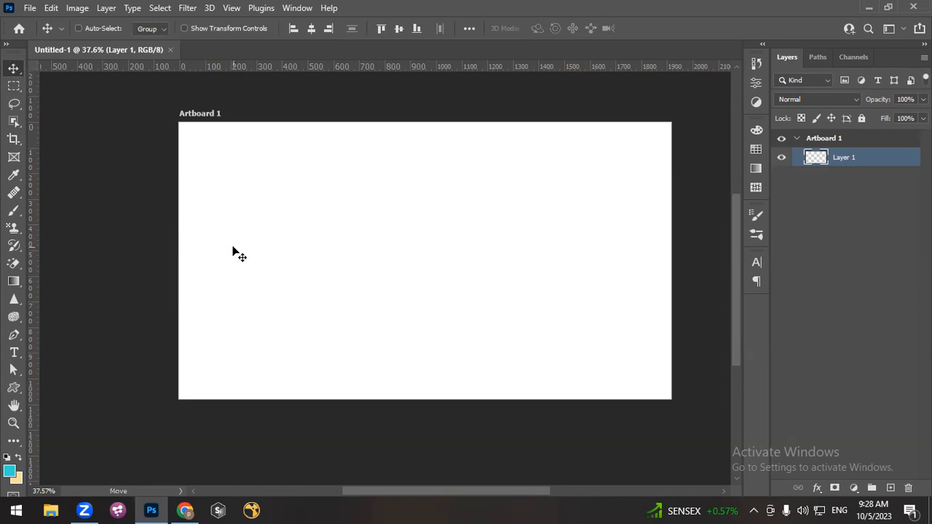
key("shift+v")
key("shift+v")
key("shift+v")
key("shift+v")
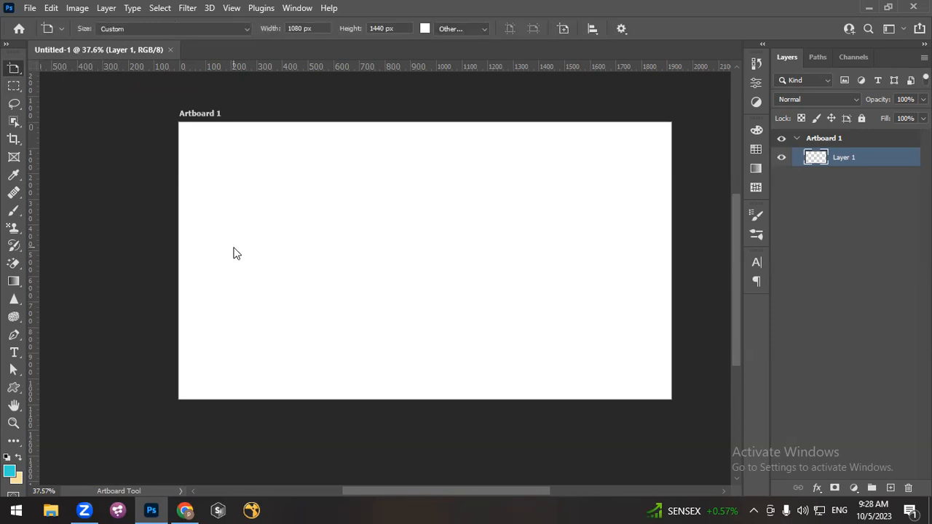
key("shift+v")
key("shift+v")
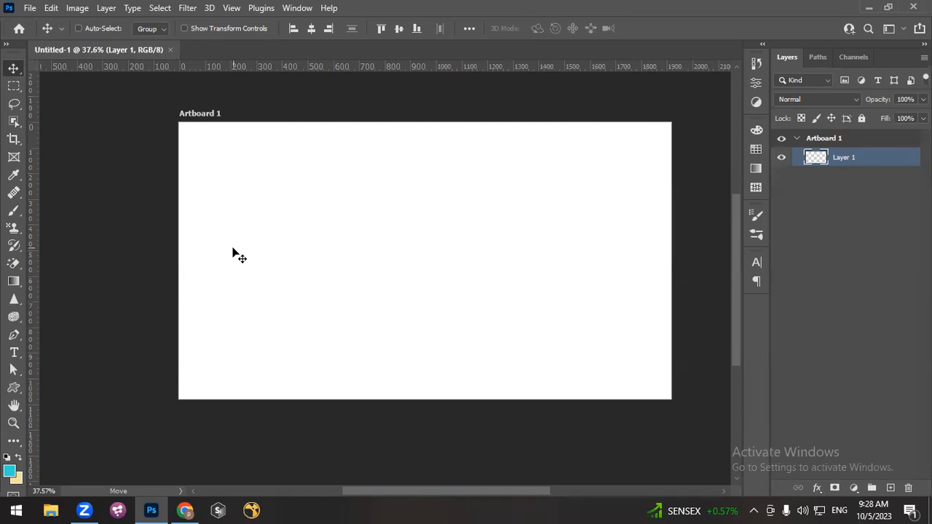
key("shift+v")
key("shift+v")
key("shift+v")
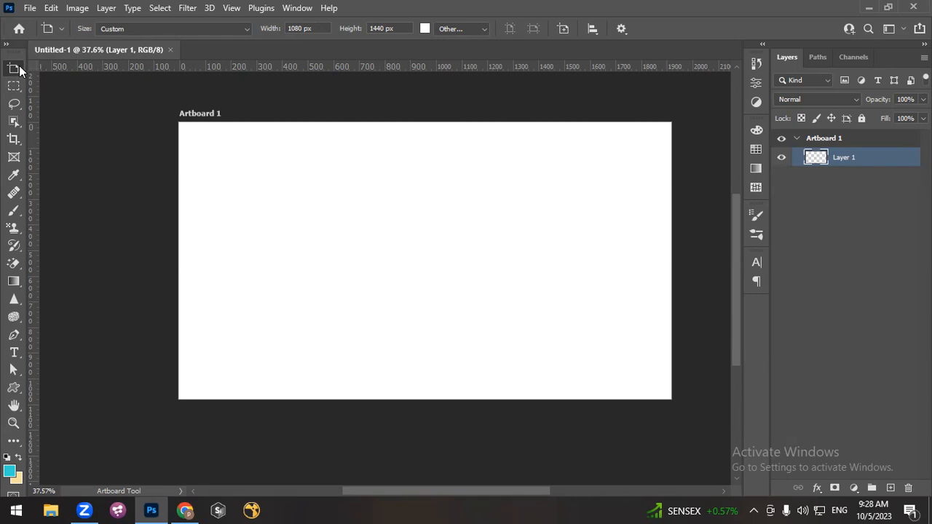
Activate the marquee tool group and toggle between the Rectangular and Elliptical Marquee tools, finishing on the Elliptical Marquee
left_click(14, 87)
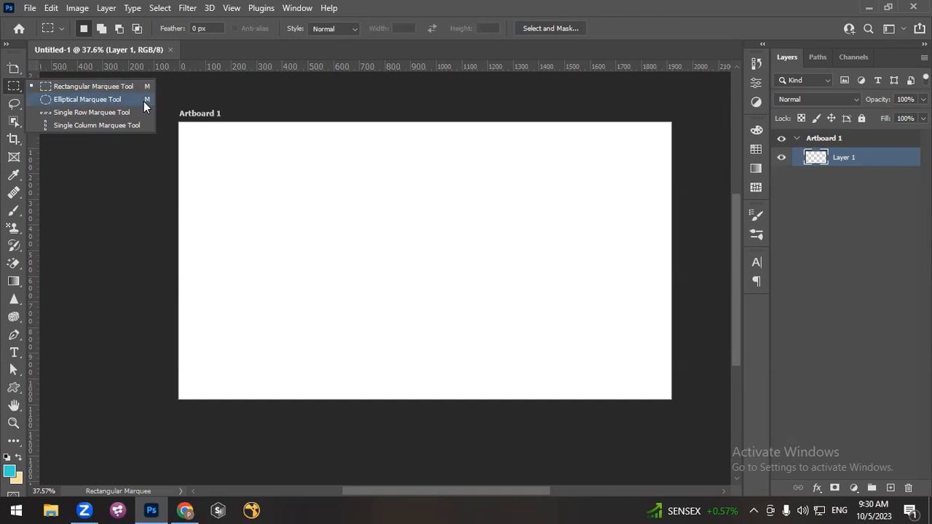
left_click(17, 88)
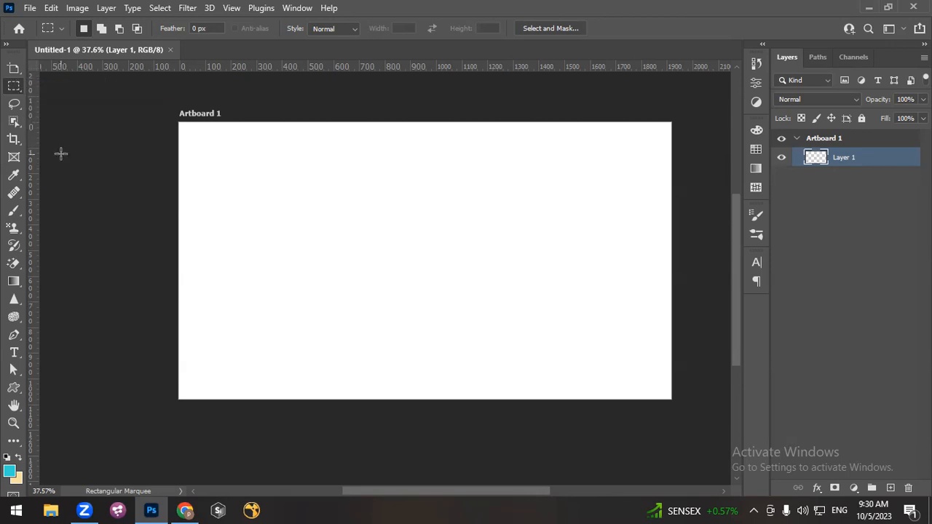
key("shift+m")
key("shift+m")
key("shift+m")
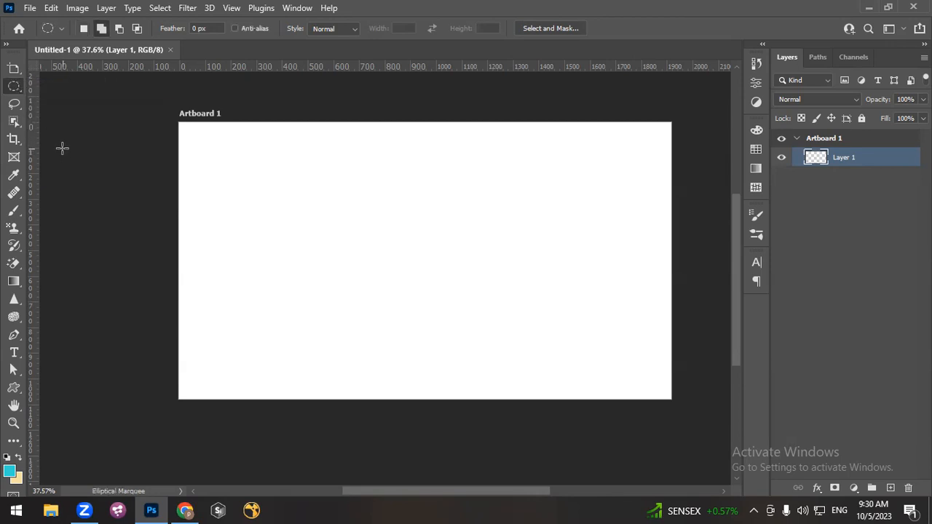
key("shift+m")
key("shift+m")
right_click(14, 87)
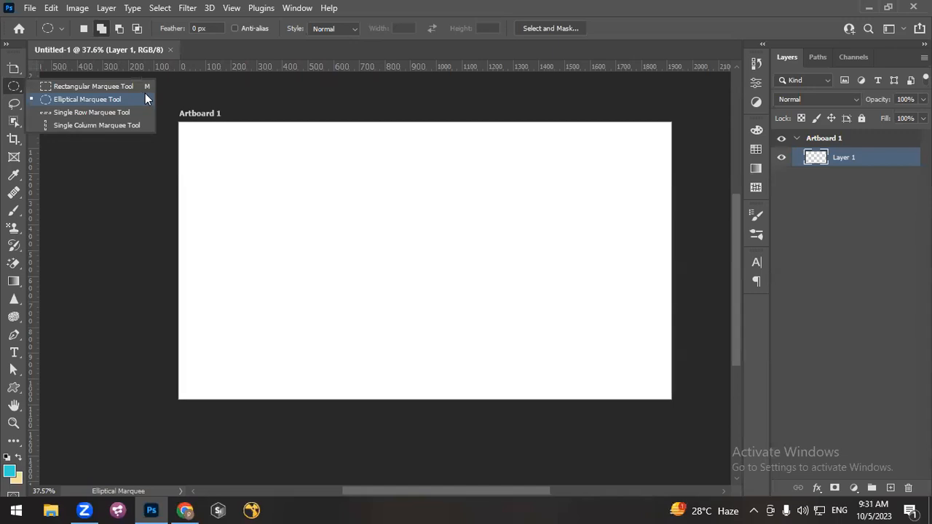
left_click(146, 95)
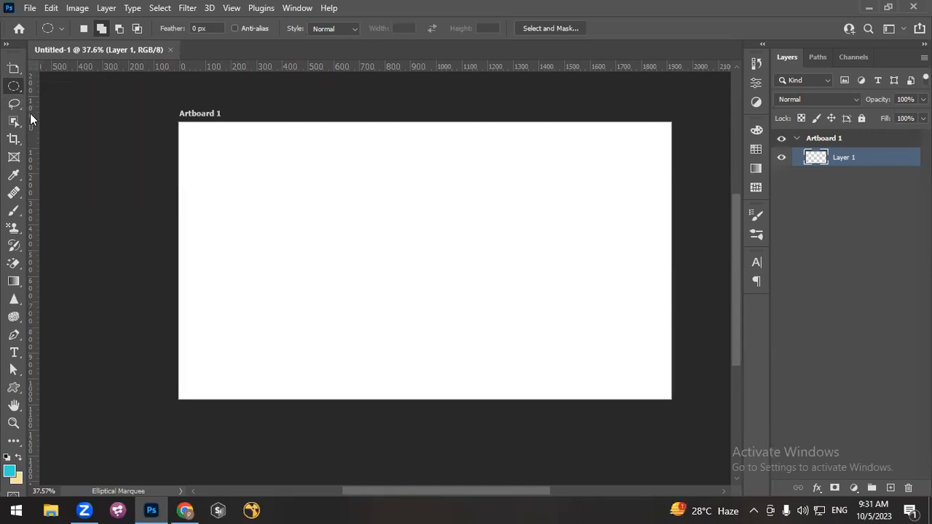
Alternate between the Artboard tool and the marquee group, changing the marquee to Rectangular and finishing on the Artboard tool
left_click(16, 68)
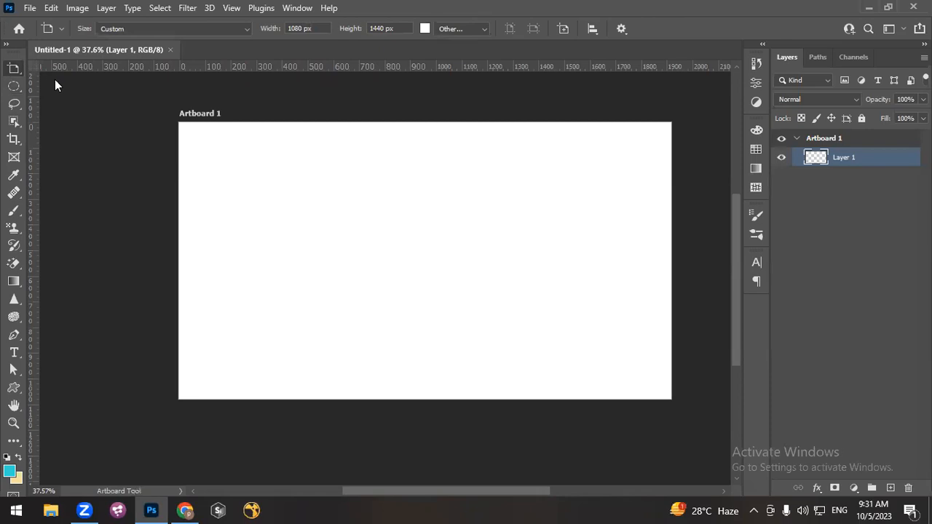
key("m")
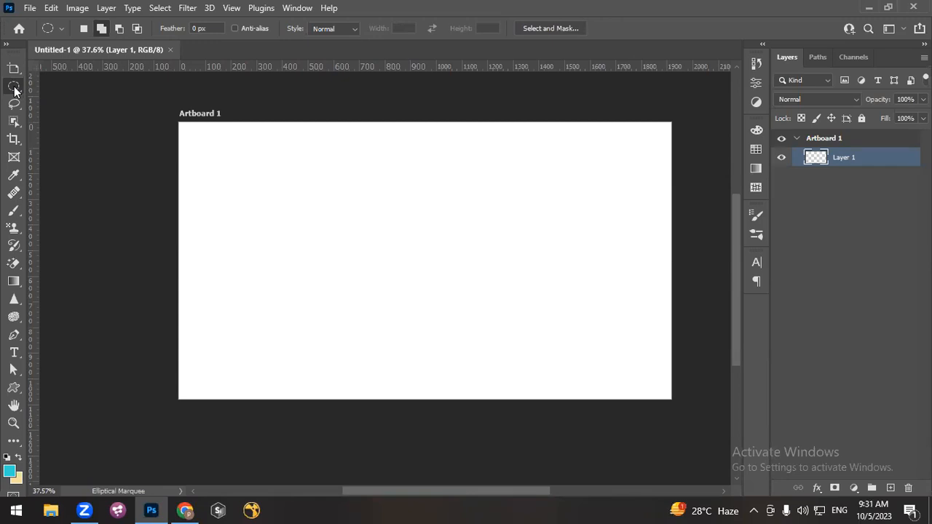
key("shift+m")
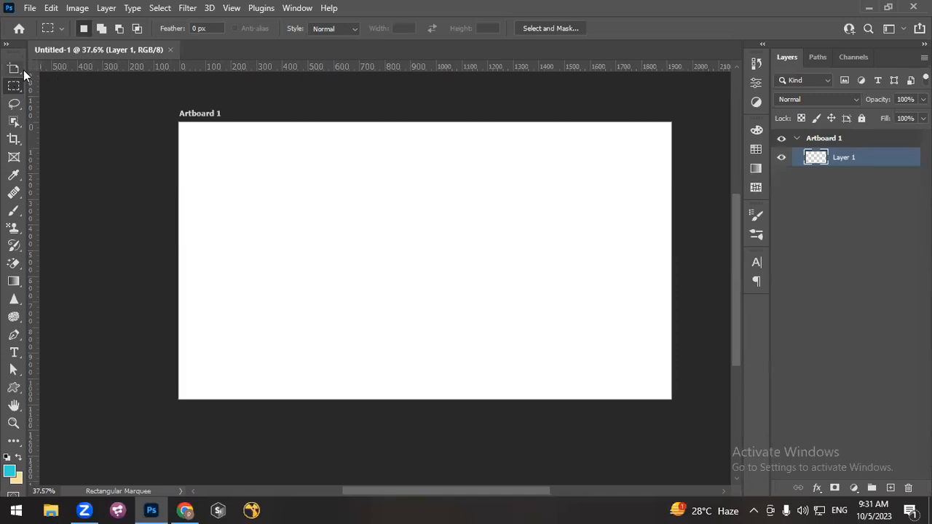
left_click(20, 68)
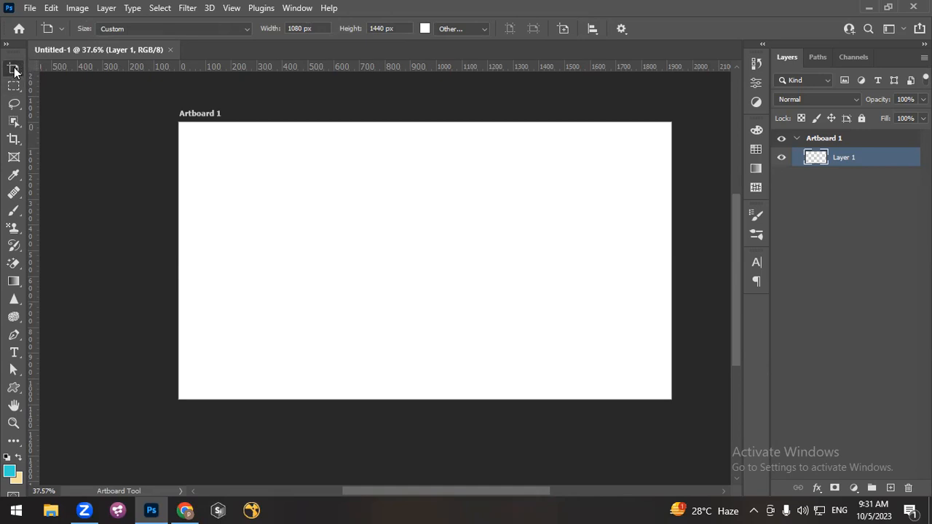
Toggle between the Move and Artboard tools, review the Move and Marquee tool groups, and return to the Artboard tool
key("shift+v")
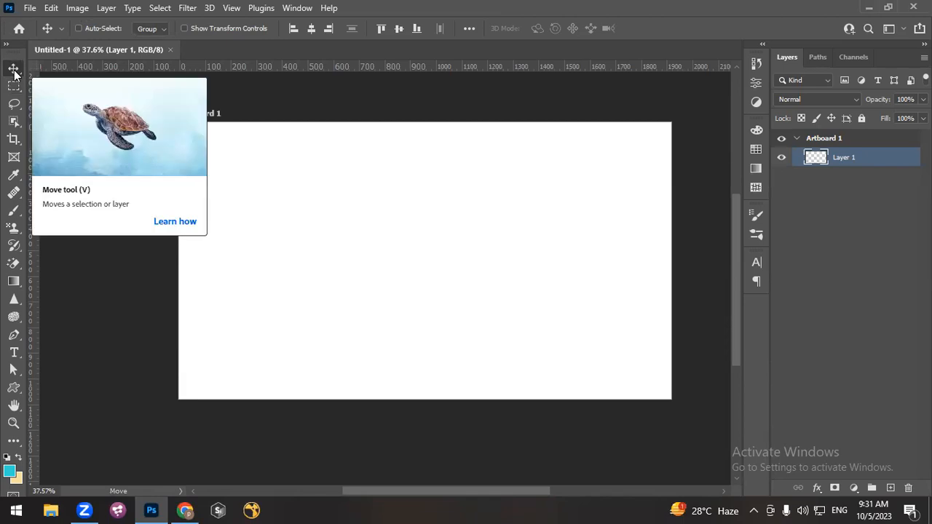
key("shift+v")
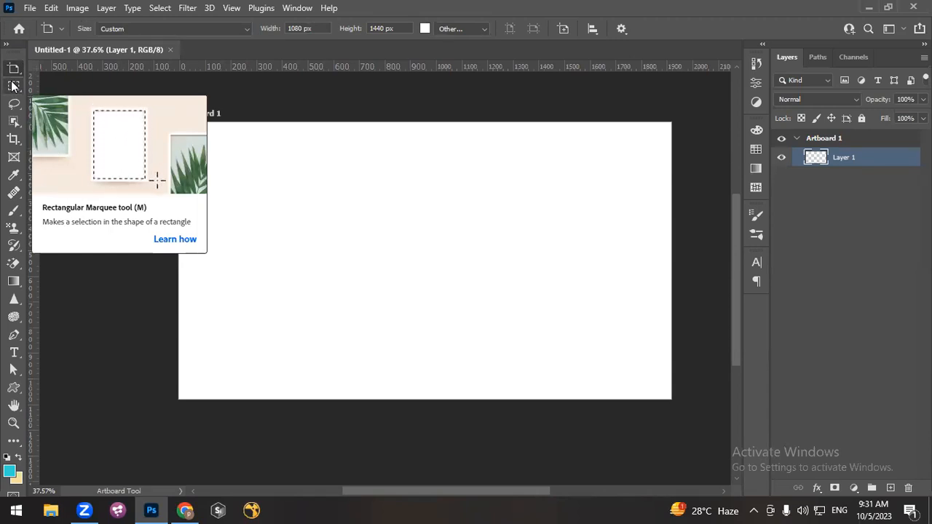
right_click(14, 69)
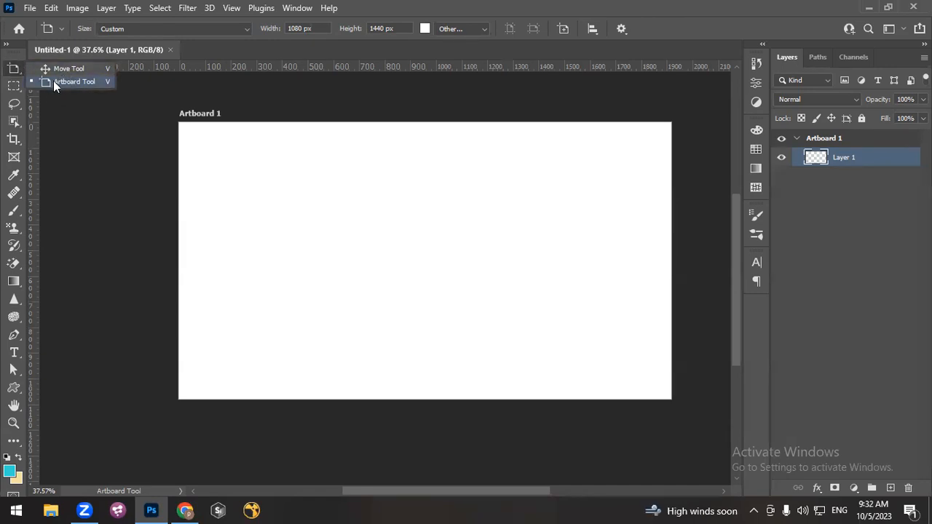
left_click(14, 87)
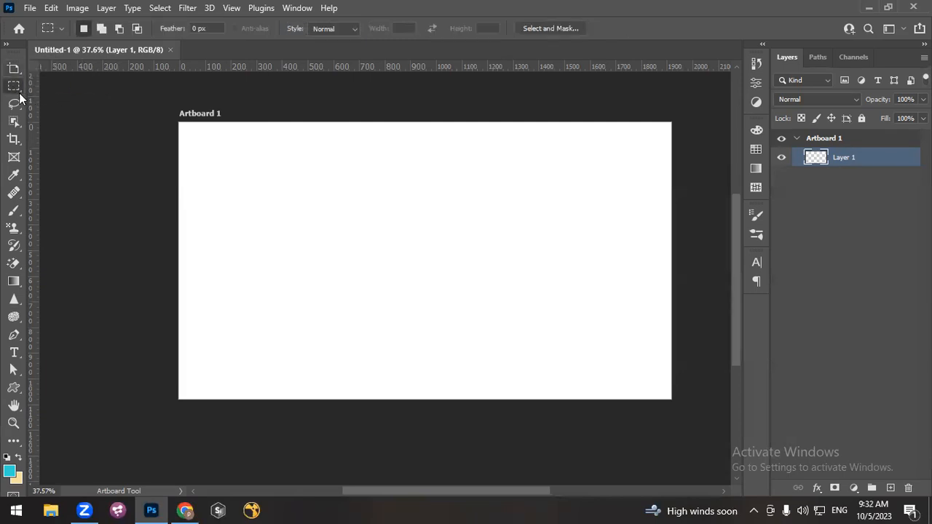
right_click(14, 86)
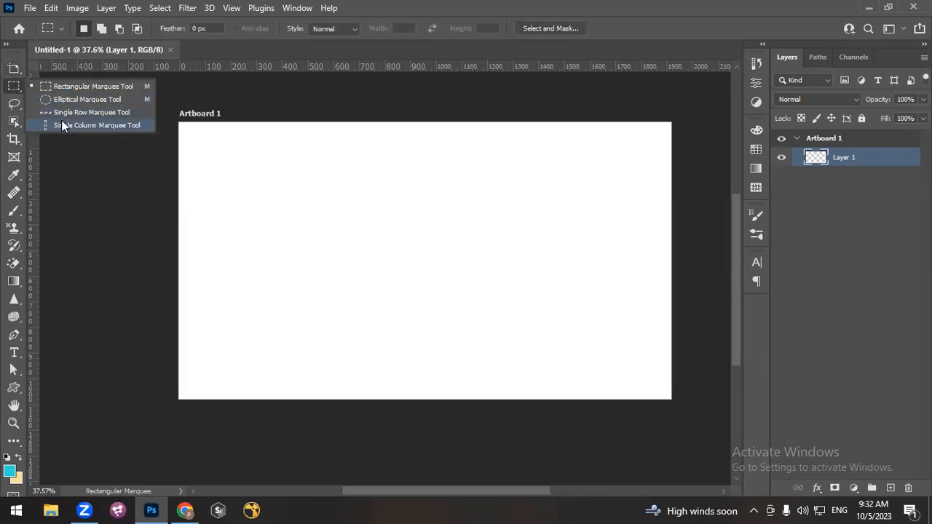
left_click(21, 68)
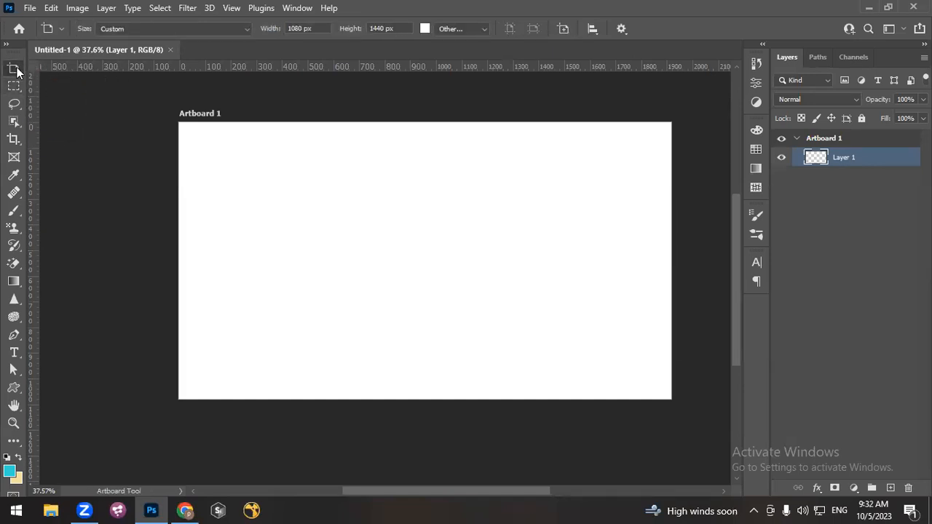
Alternate the selection between Artboard 1 and Layer 1, finishing with Artboard 1 selected and the Artboard tool active
scroll(383, 210, "down", 3)
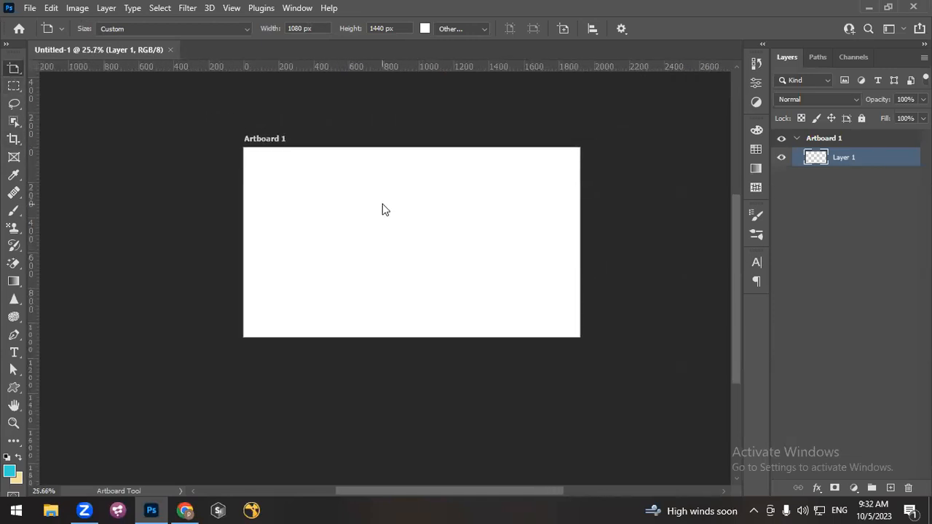
left_click(821, 140)
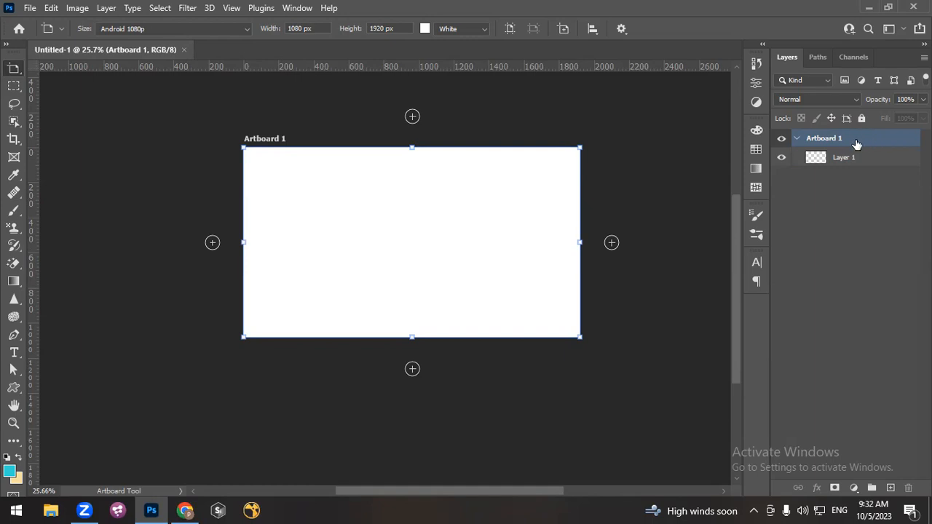
left_click(853, 160)
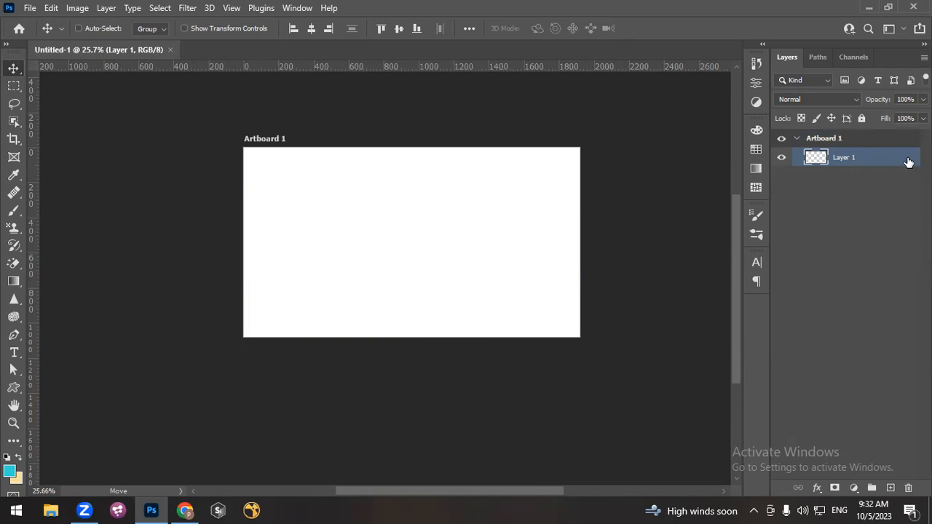
left_click(834, 140)
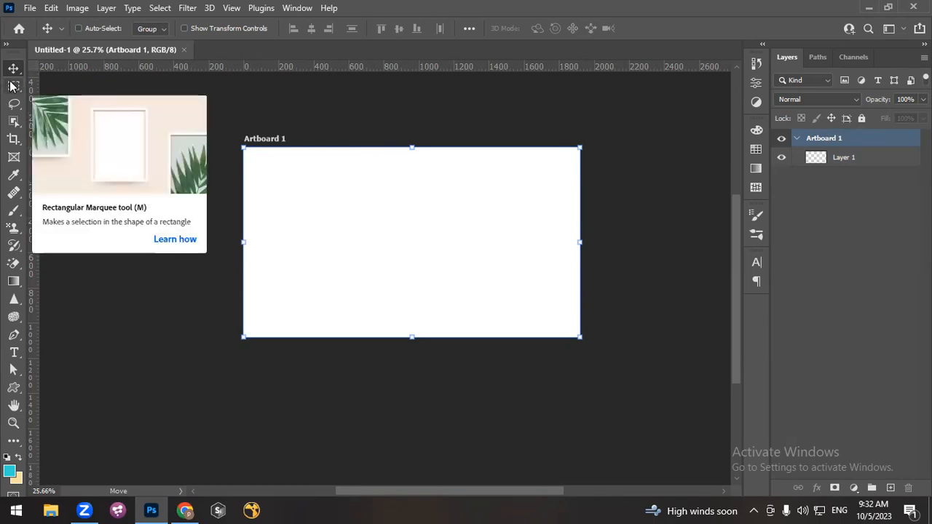
key("shift+v")
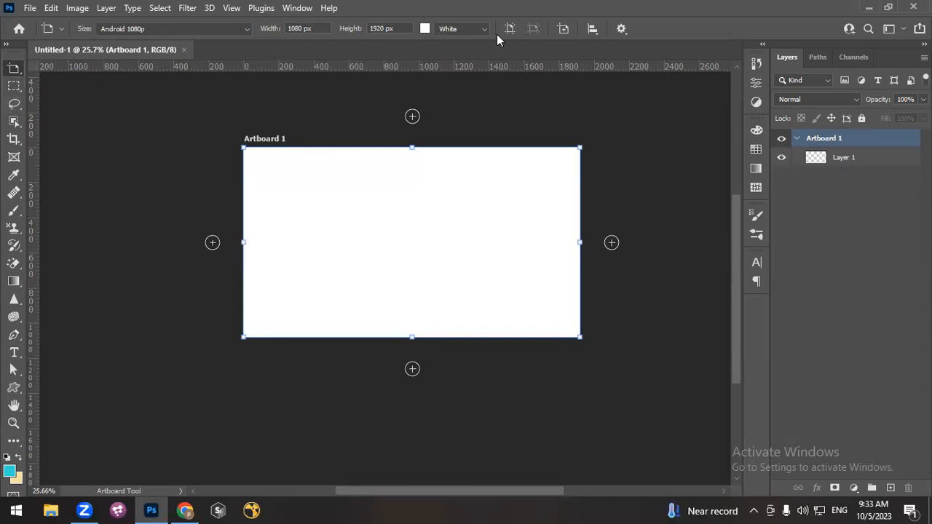
Apply the Web Medium size preset to Artboard 1 and orient it as landscape
left_click(144, 30)
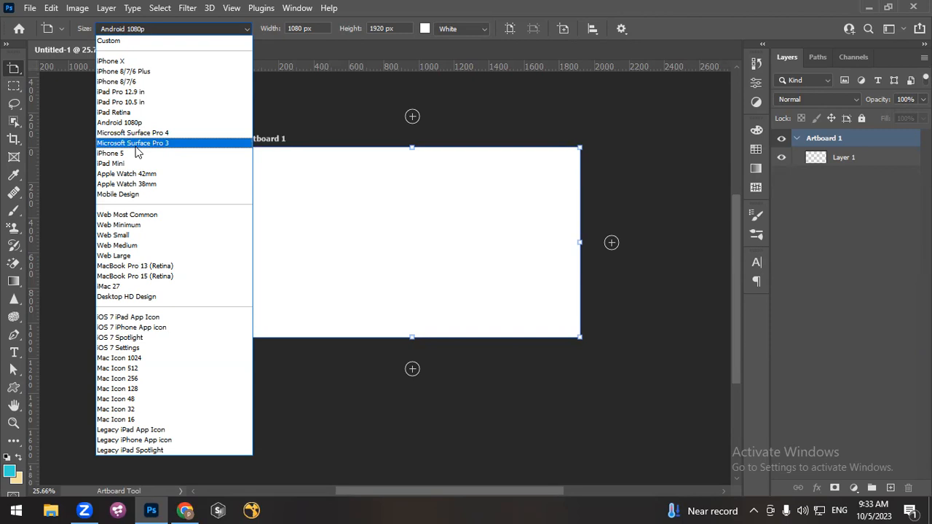
left_click(153, 248)
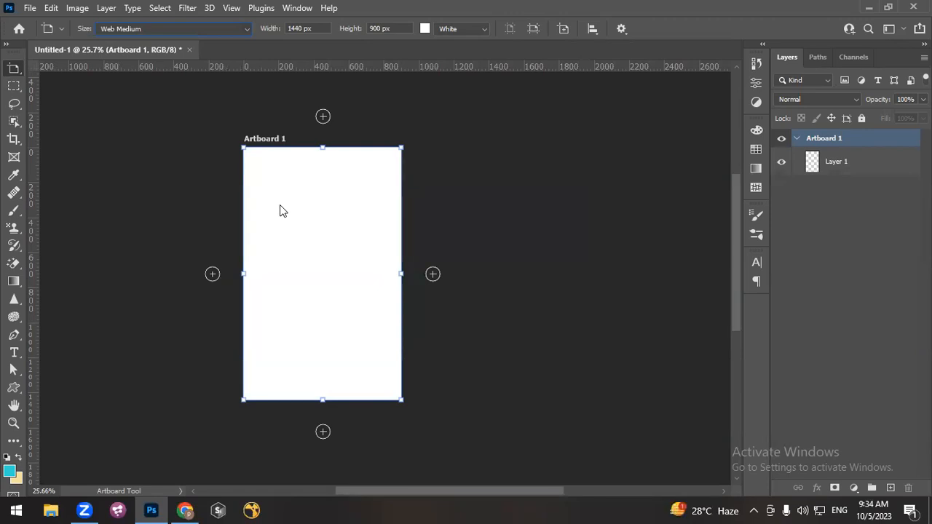
left_click(216, 29)
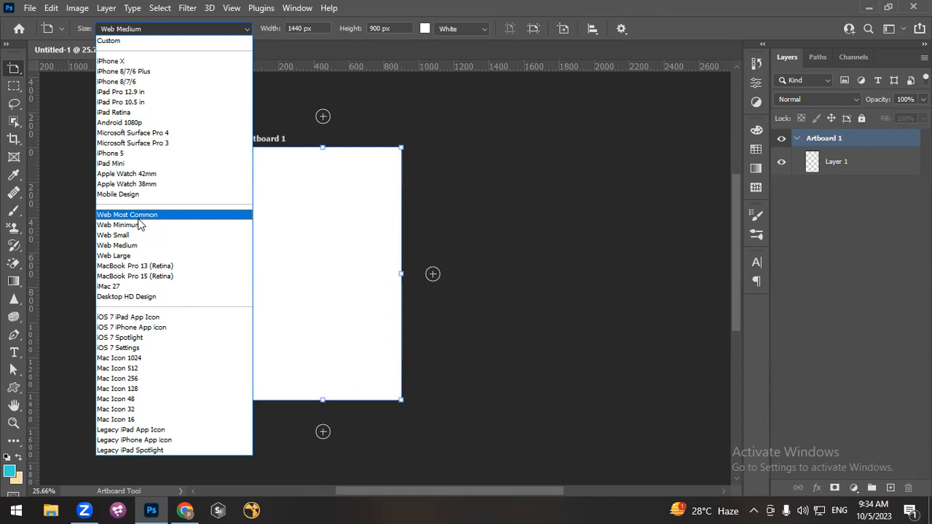
left_click(280, 29)
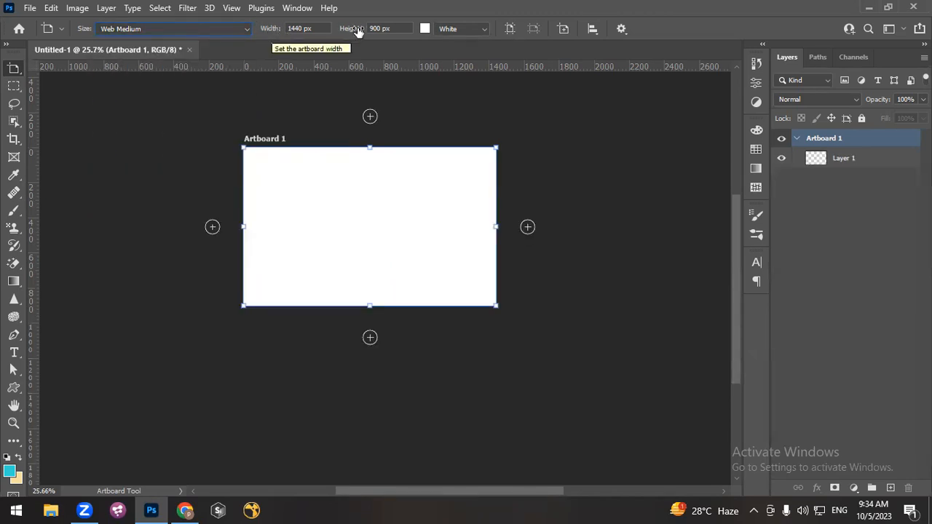
Set Artboard 1's width to 1920 px and its height to 1080 px
left_click(318, 29)
type("1920")
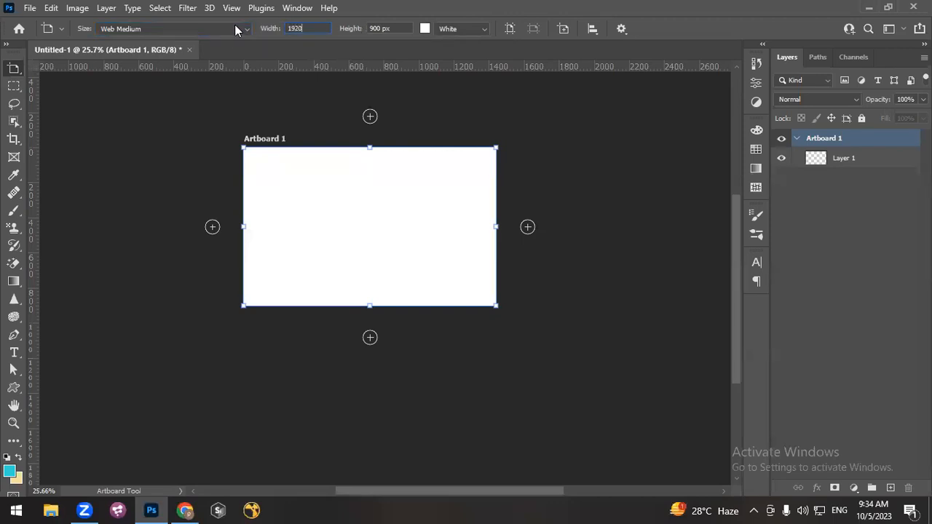
key("Tab")
type("1080")
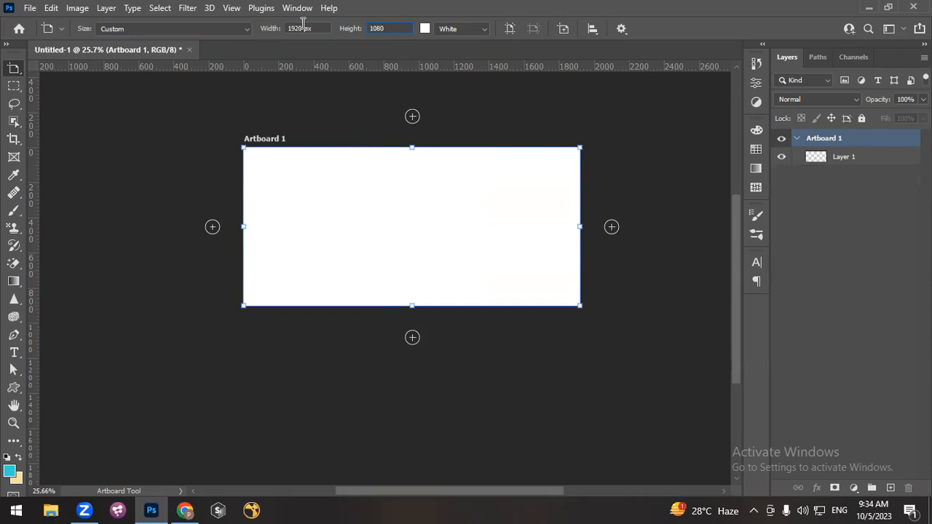
key("Return")
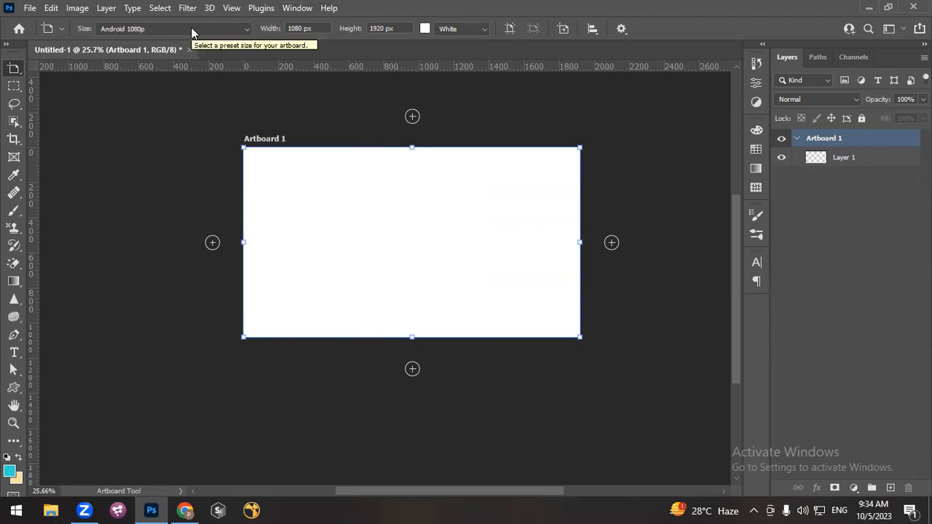
Switch the selection to Layer 1 and back to Artboard 1, finishing with the Artboard tool active
left_click(289, 29)
left_click(368, 27)
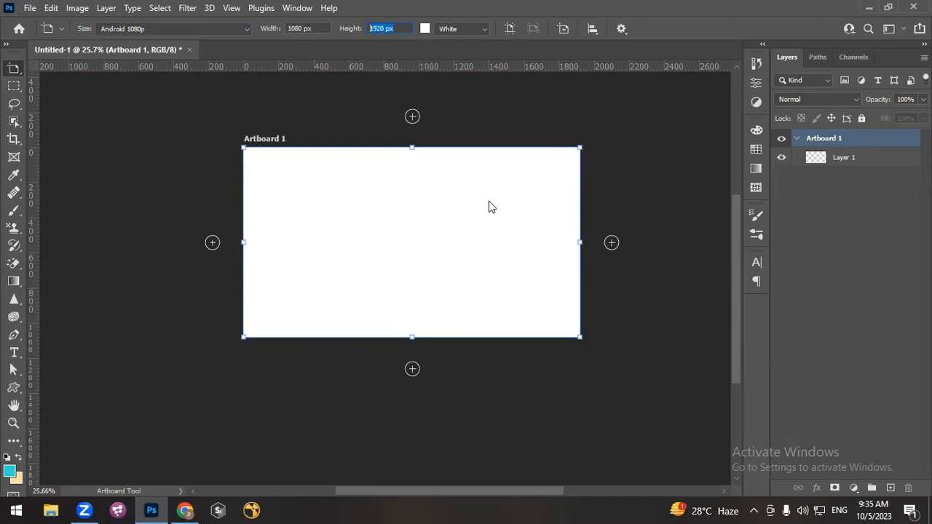
left_click(825, 164)
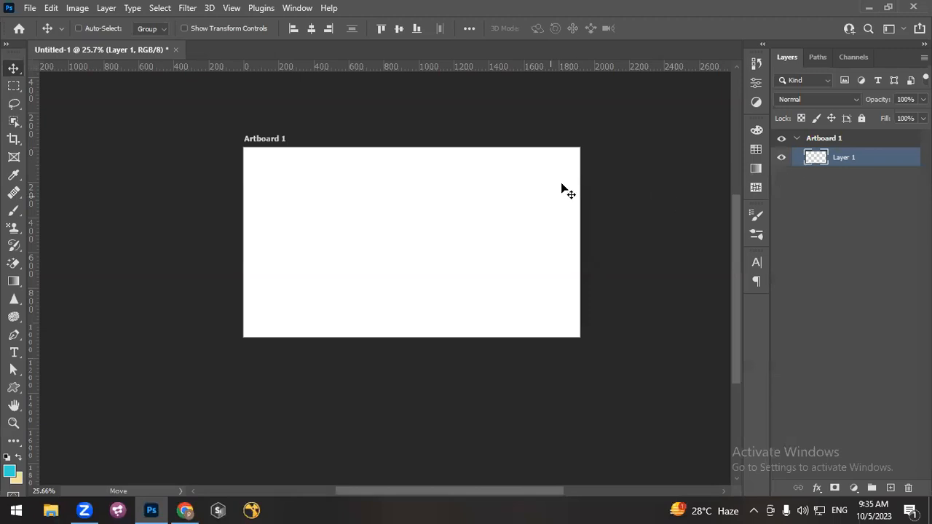
left_click(818, 140)
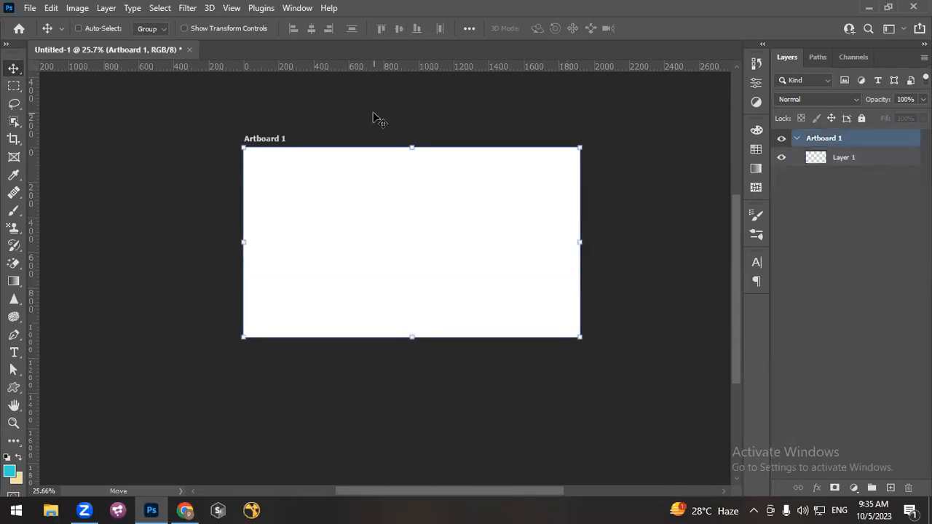
key("shift+v")
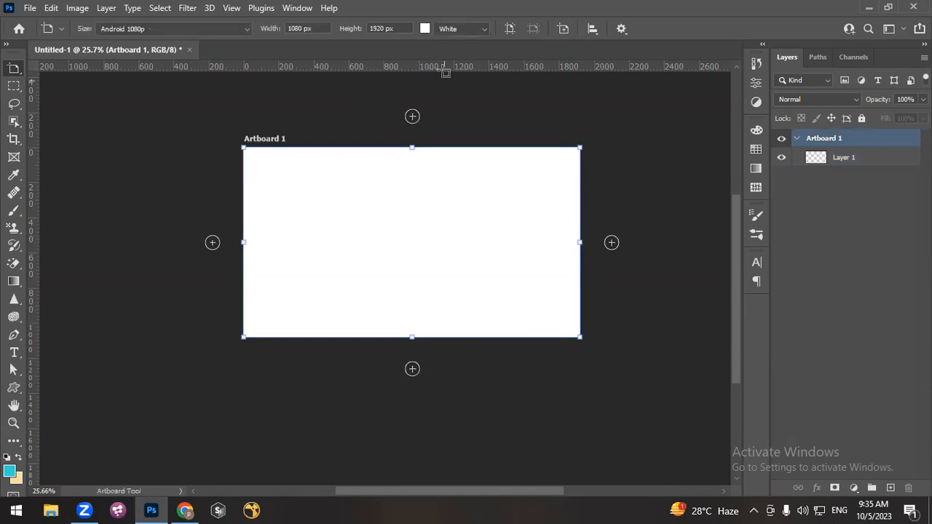
Set Artboard 1's background color to light blue d9efff, and switch the background to Transparent
left_click(427, 29)
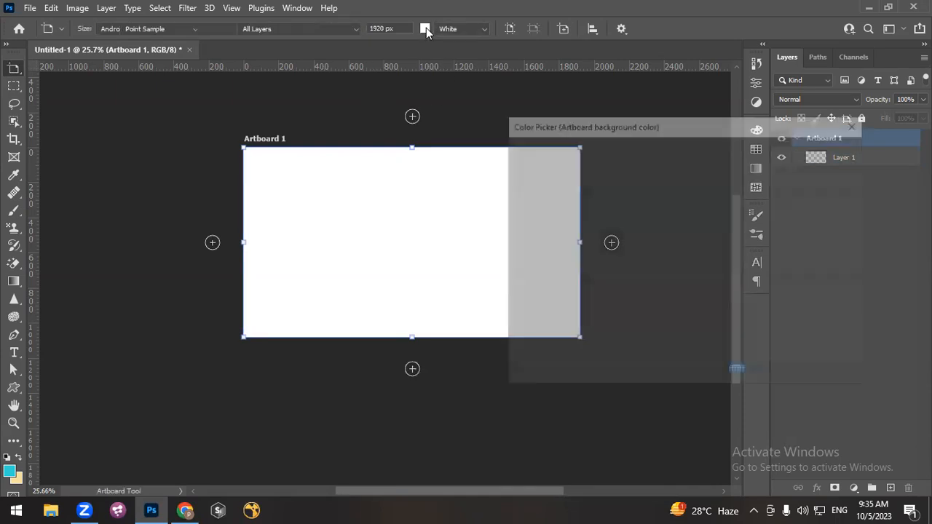
left_click_drag(701, 267, 702, 231)
left_click_drag(632, 200, 534, 150)
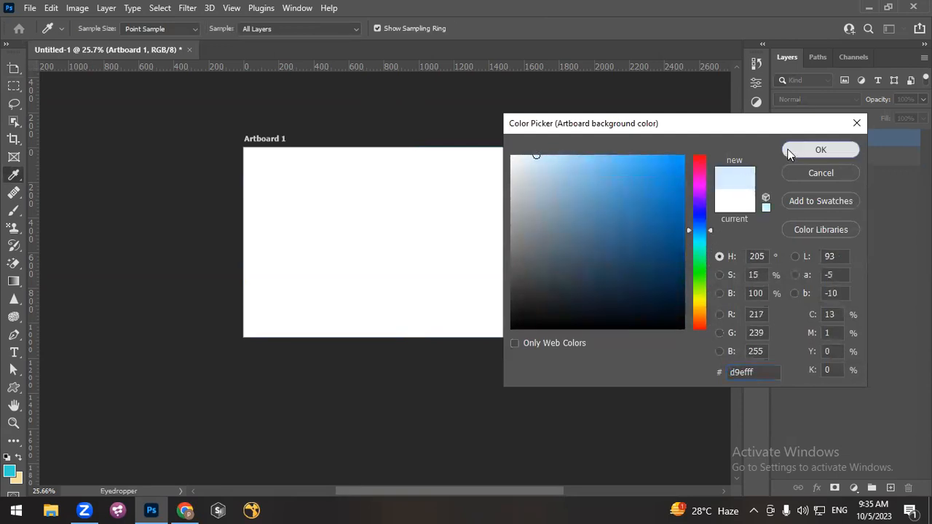
left_click(788, 150)
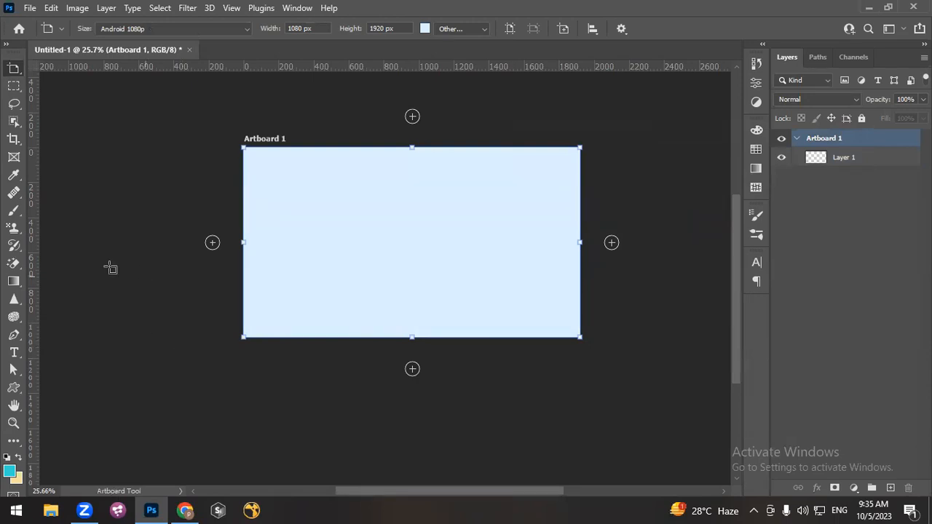
left_click(485, 29)
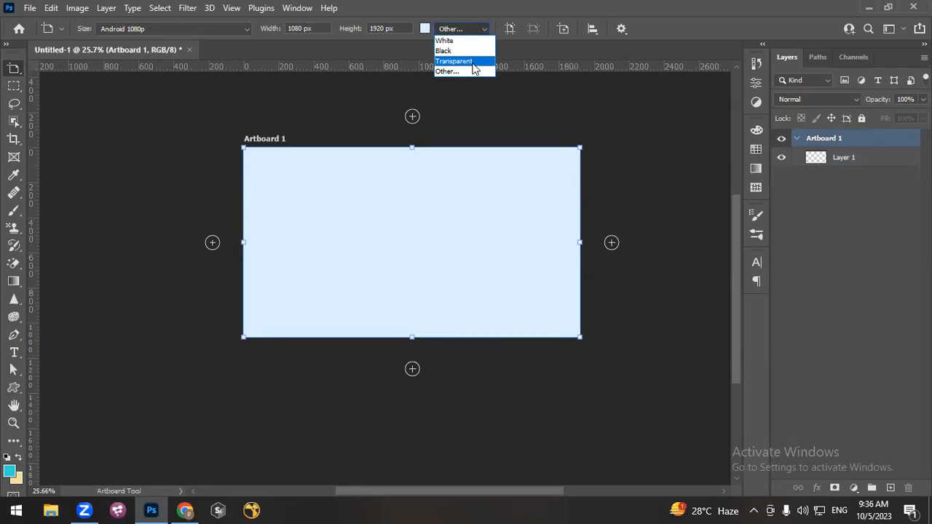
left_click(473, 63)
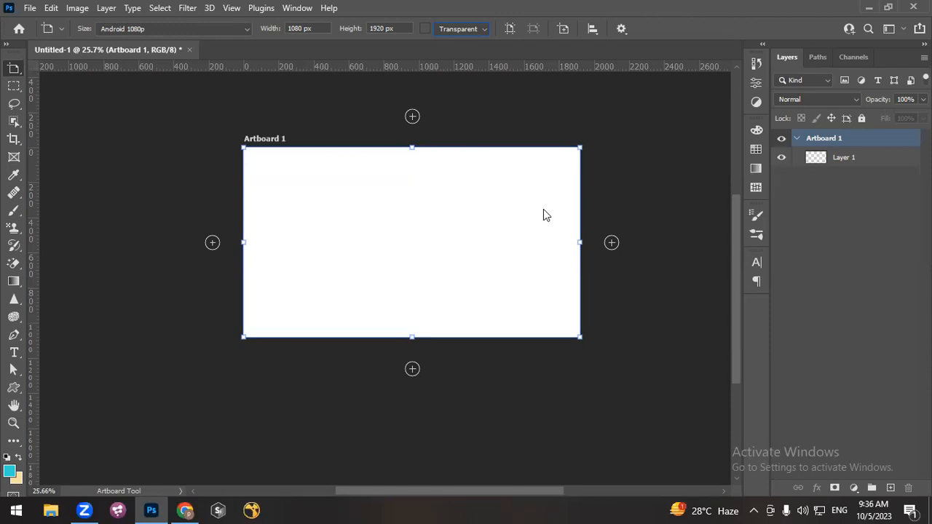
Set Artboard 1's background to a custom very light blue color
left_click(484, 29)
left_click(467, 71)
left_click(530, 156)
left_click_drag(699, 271, 704, 239)
left_click(797, 150)
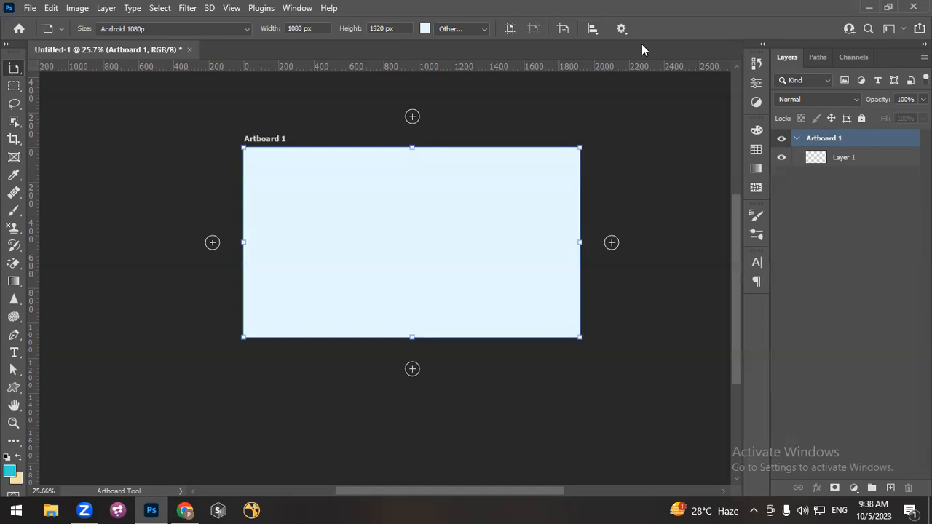
Flip Artboard 1 to portrait orientation and back to landscape
left_click(512, 28)
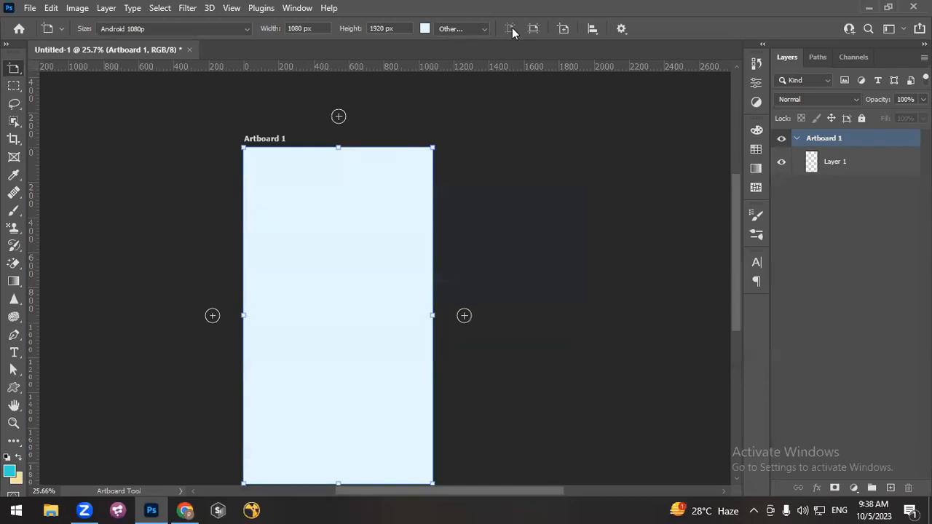
left_click(535, 29)
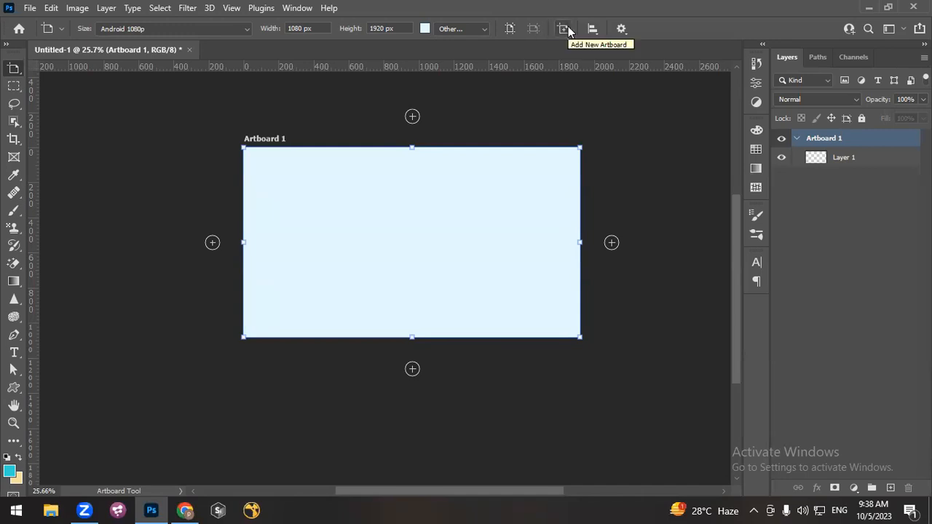
Add a new artboard beside Artboard 1 on its right and set its orientation to landscape
left_click(568, 26)
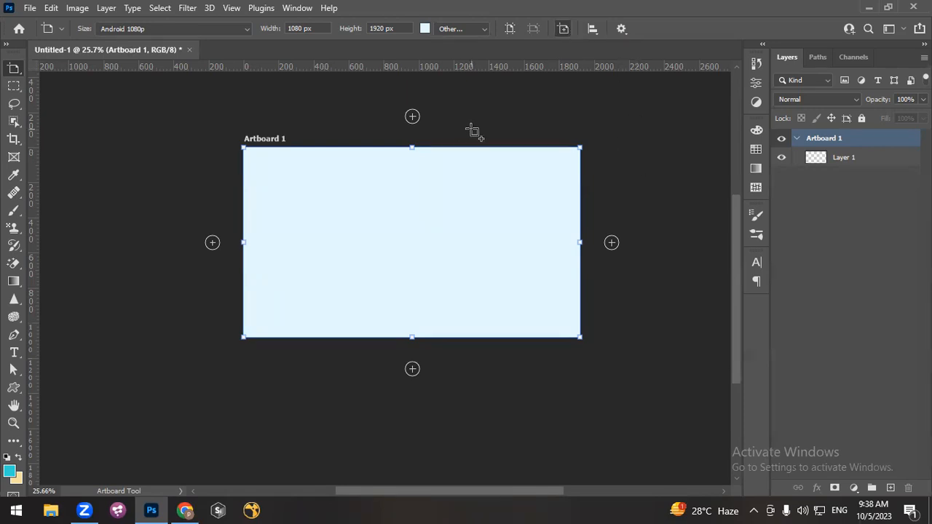
scroll(433, 152, "down", 3)
scroll(480, 154, "right", 1)
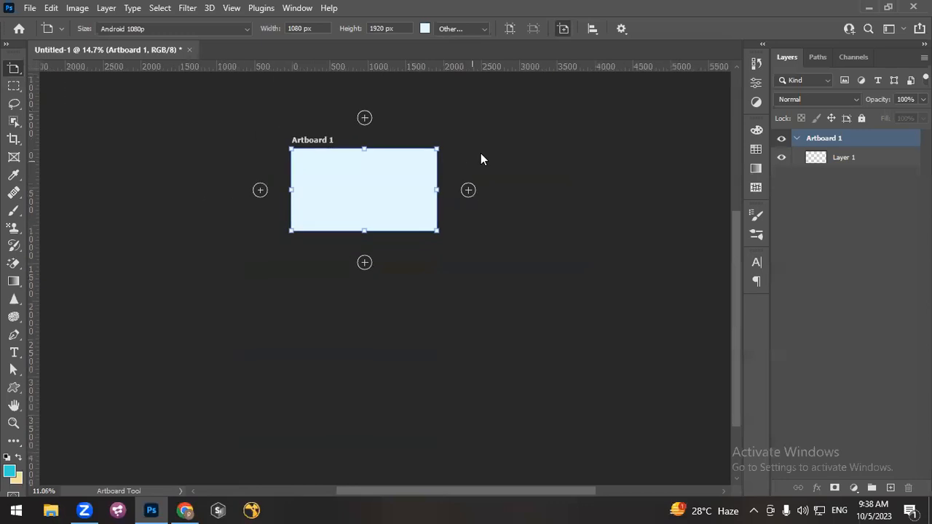
scroll(480, 154, "up", 1)
left_click(453, 149)
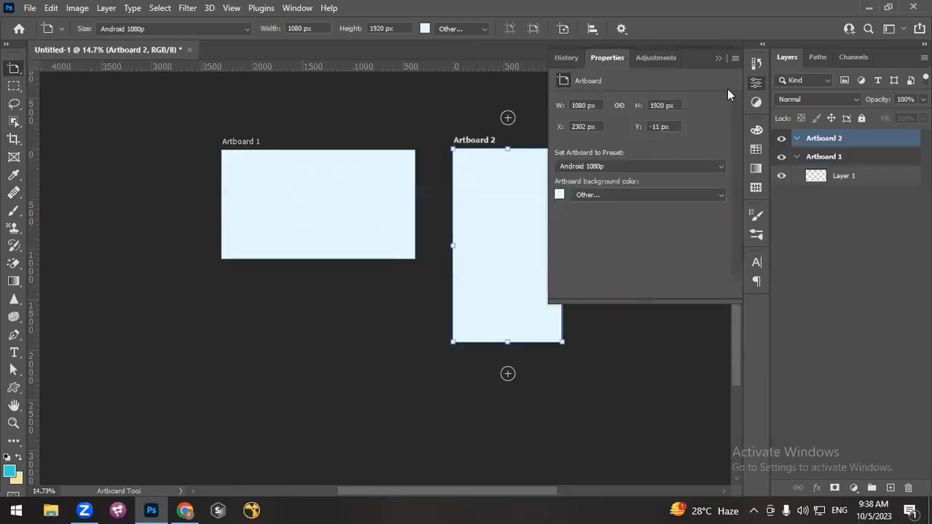
left_click(720, 58)
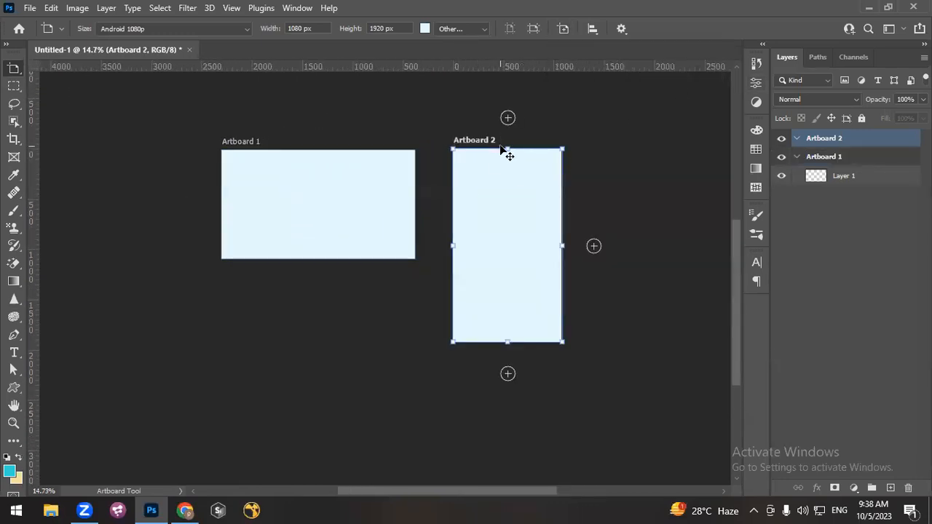
left_click(532, 29)
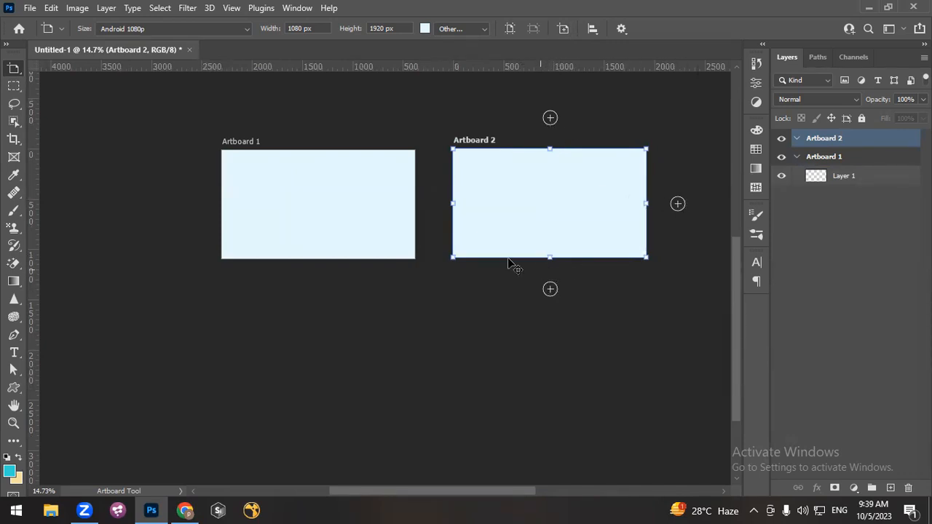
Add three more artboards in a row extending to the right of Artboard 2
scroll(366, 233, "down", 2)
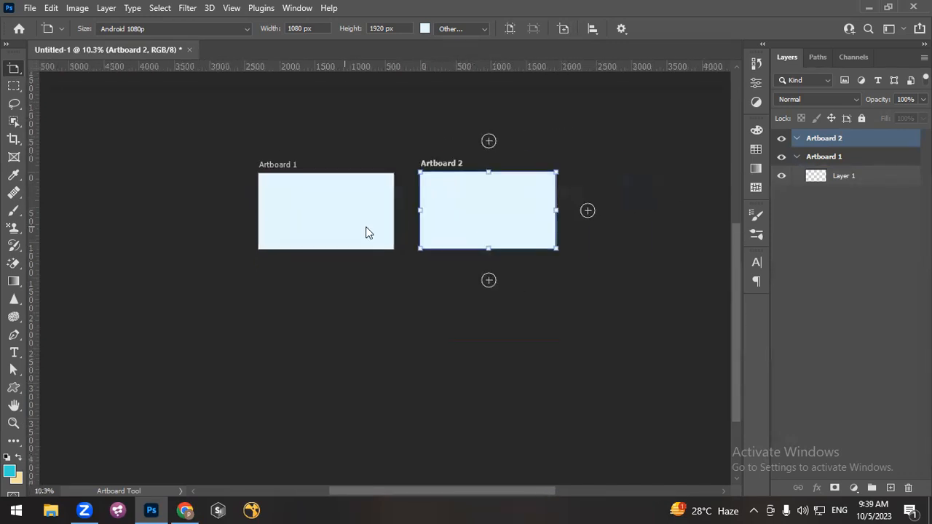
left_click(587, 212)
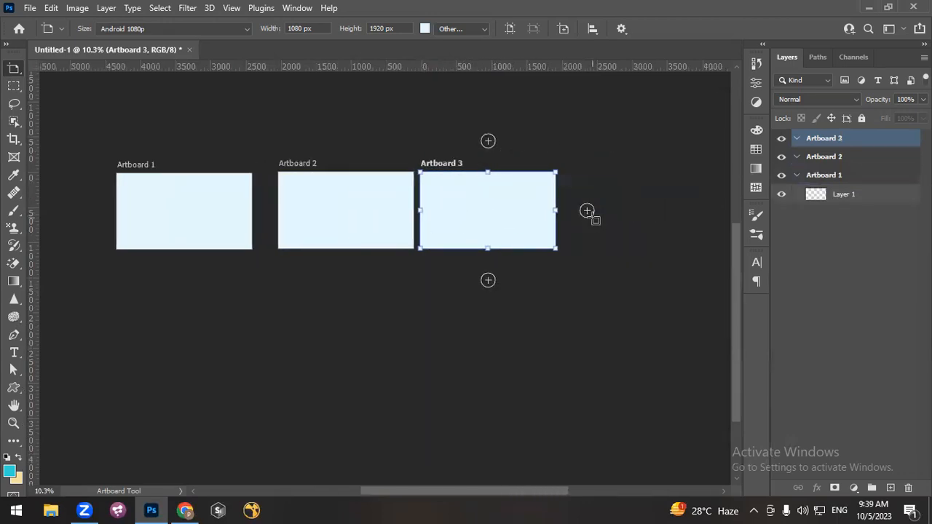
left_click(589, 212)
left_click(588, 212)
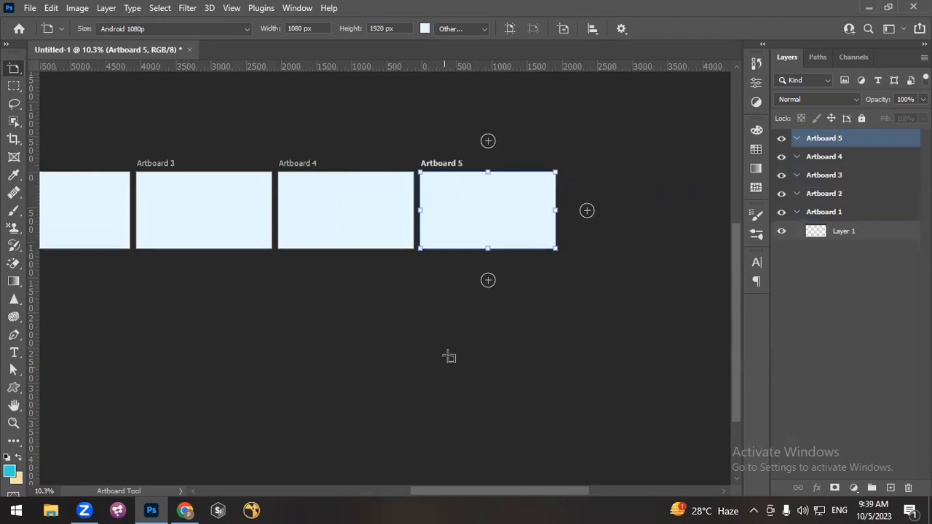
Add four artboards in a column extending downward from Artboard 5
left_click(490, 284)
left_click(490, 284)
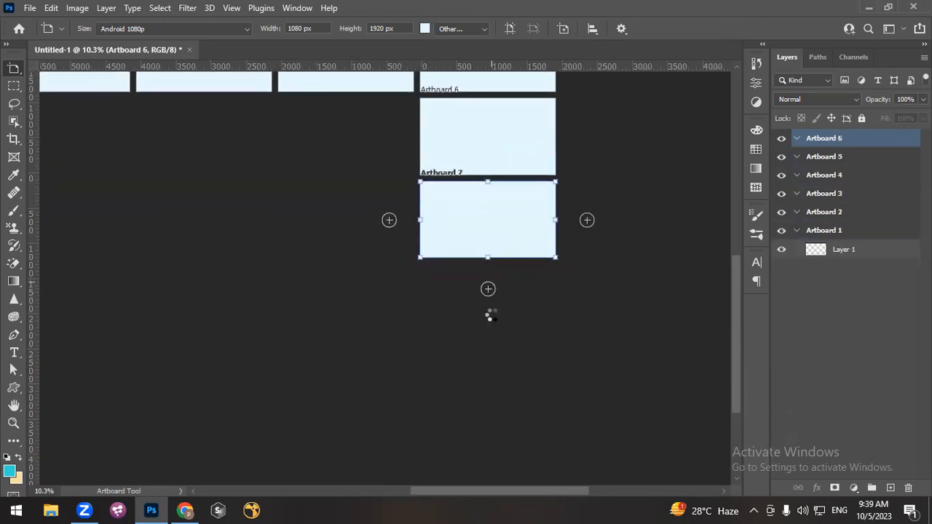
left_click(489, 286)
left_click(489, 284)
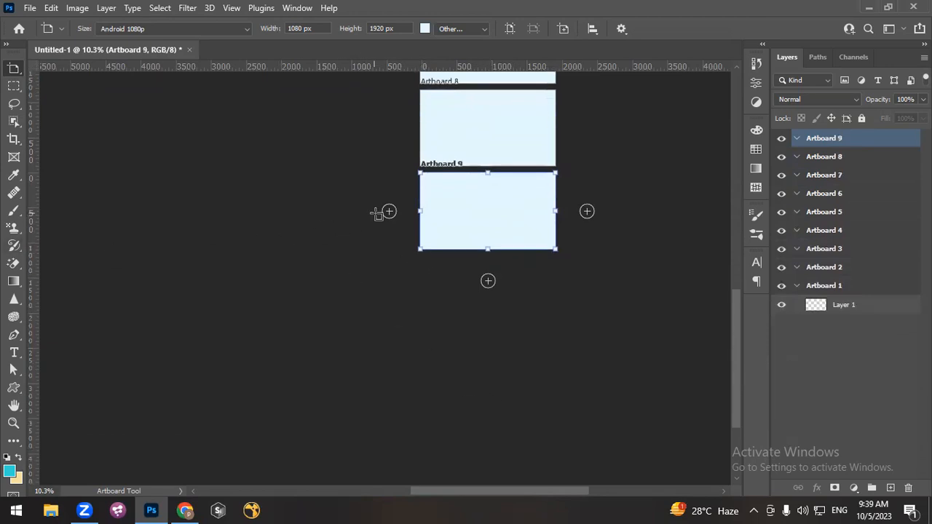
Add four artboards in a row extending to the left of Artboard 9
left_click(387, 211)
left_click(387, 211)
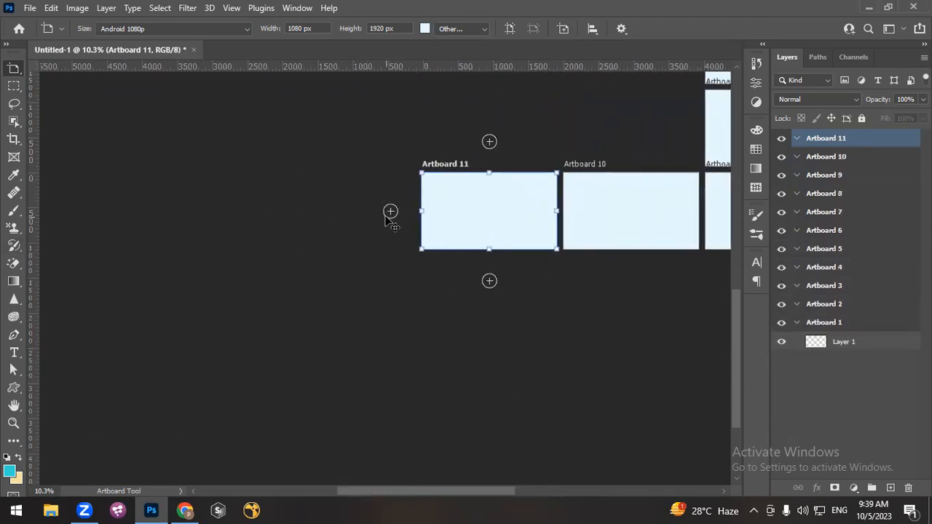
left_click(388, 211)
left_click(380, 212)
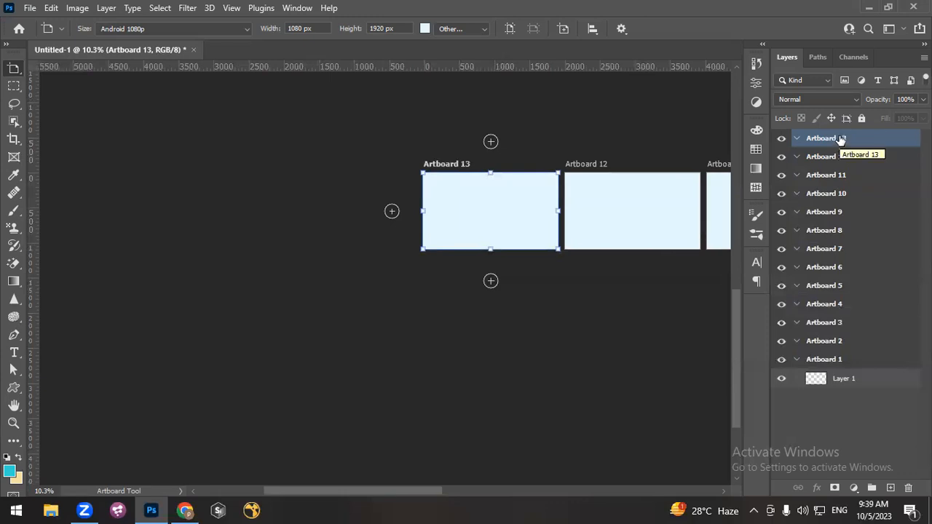
Delete Artboards 13, 12, 11 and 10, one after another
scroll(385, 352, "down", 5)
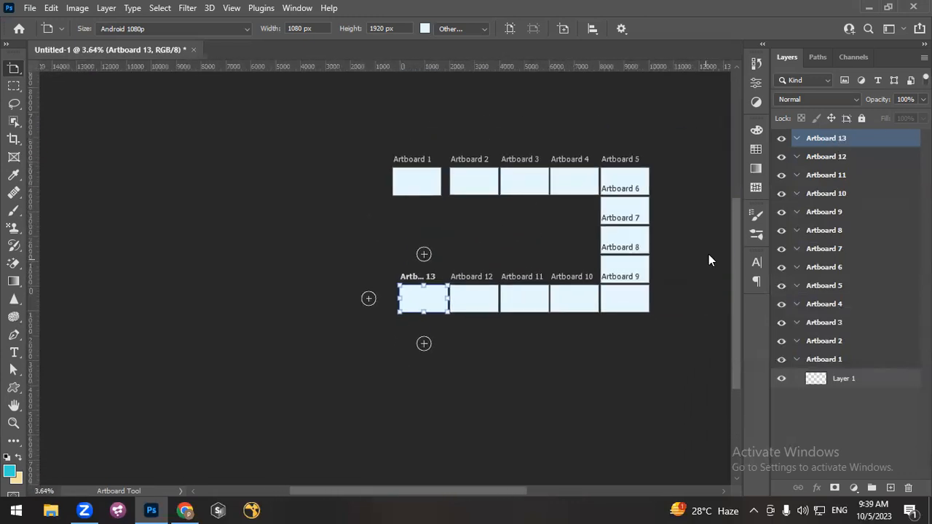
scroll(710, 260, "down", 1)
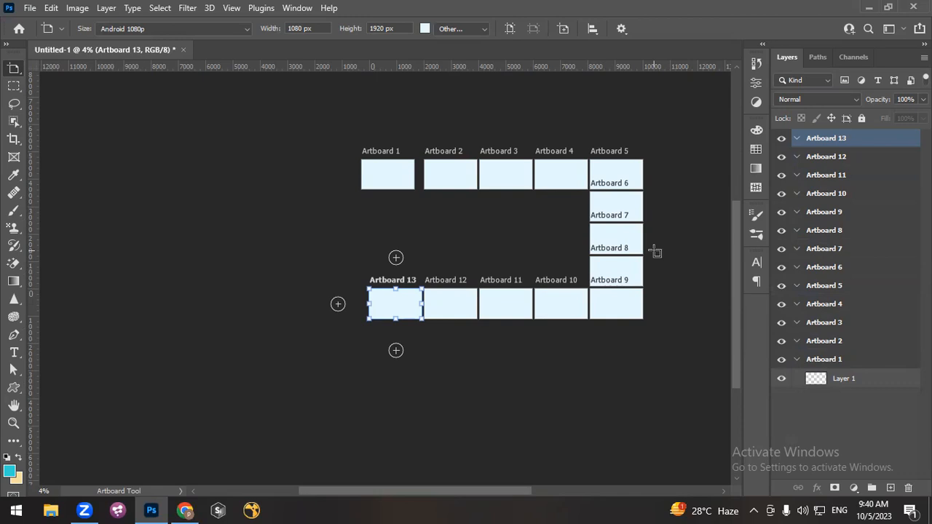
scroll(685, 206, "up", 1)
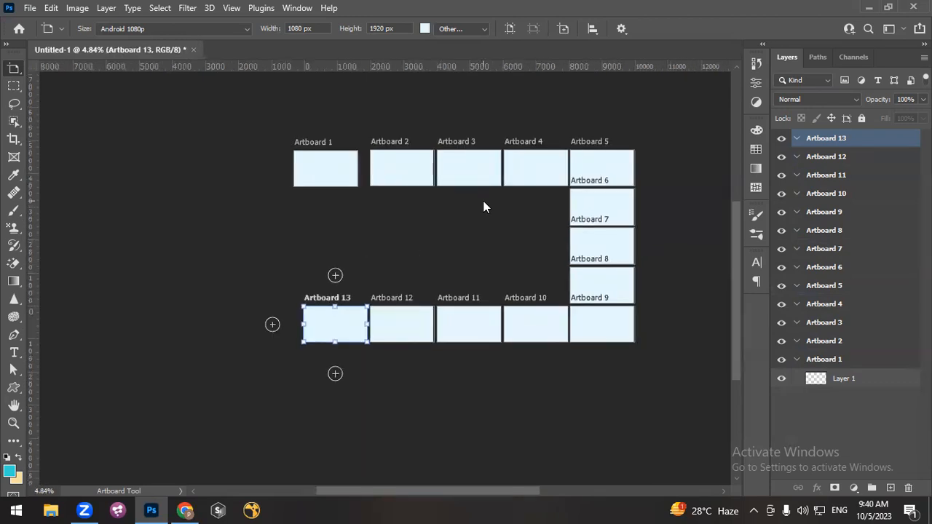
scroll(483, 201, "up", 1)
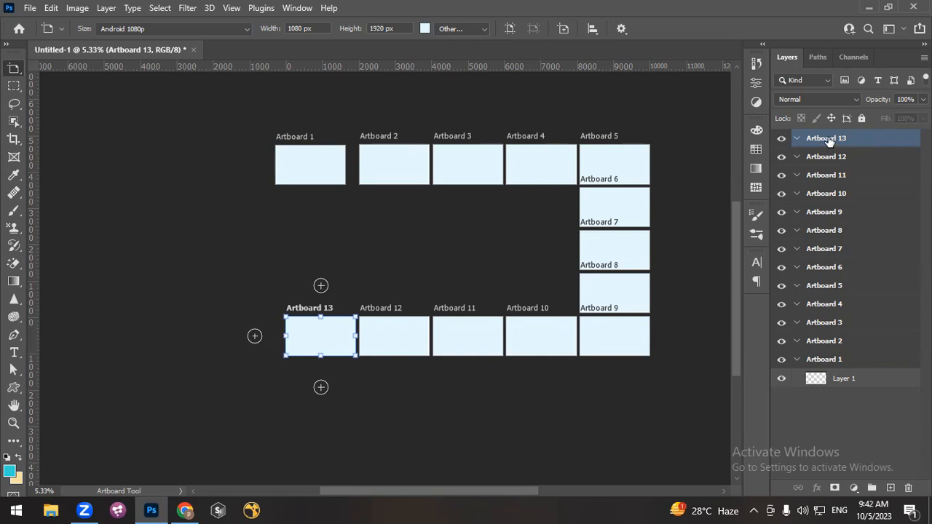
key("Delete")
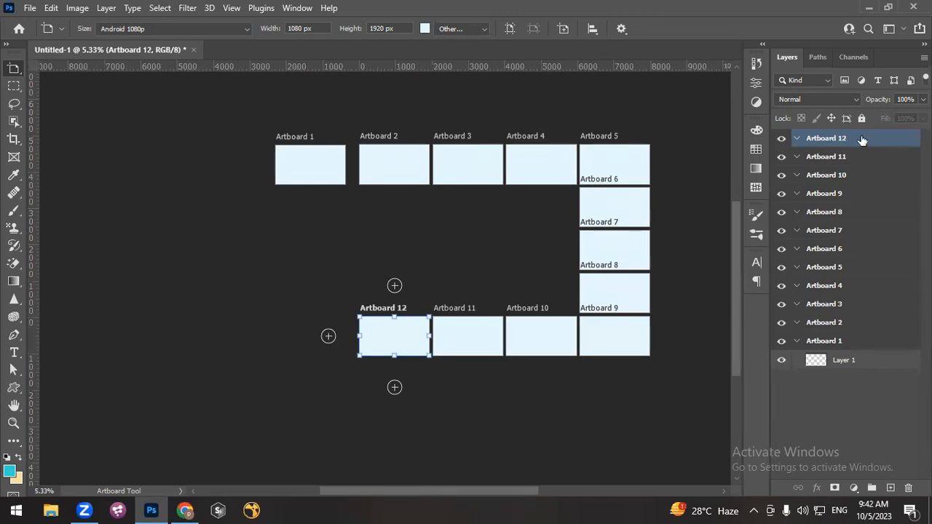
key("Delete")
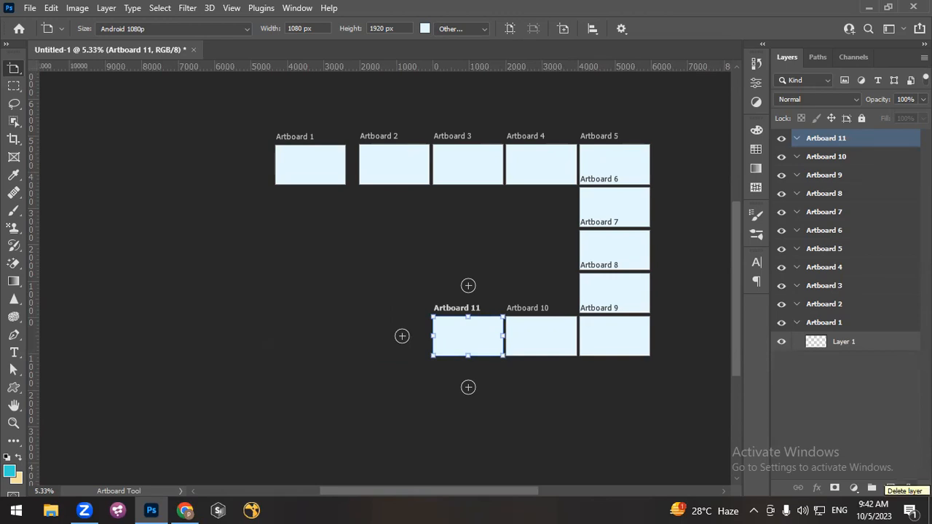
left_click(909, 488)
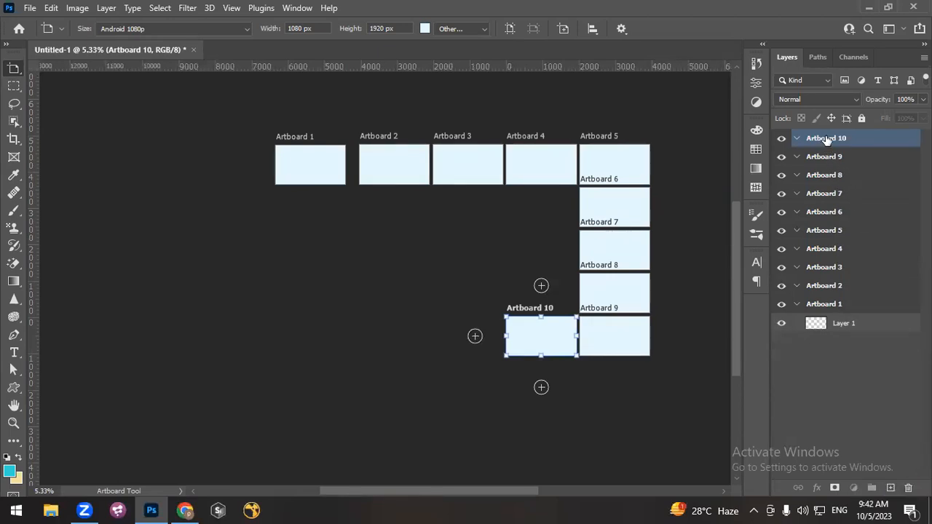
left_click_drag(827, 140, 908, 488)
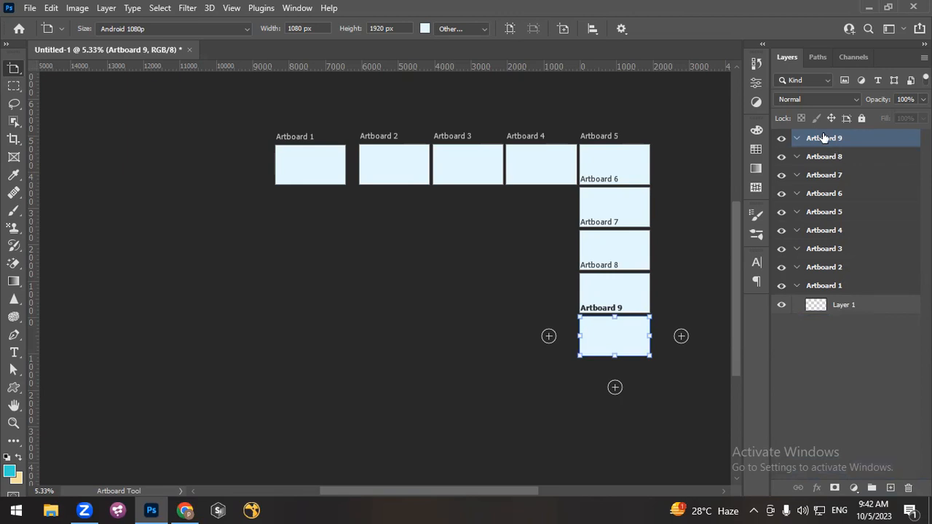
Delete Artboard 9 and Artboard 8 from the lower end of the column
left_click(108, 8)
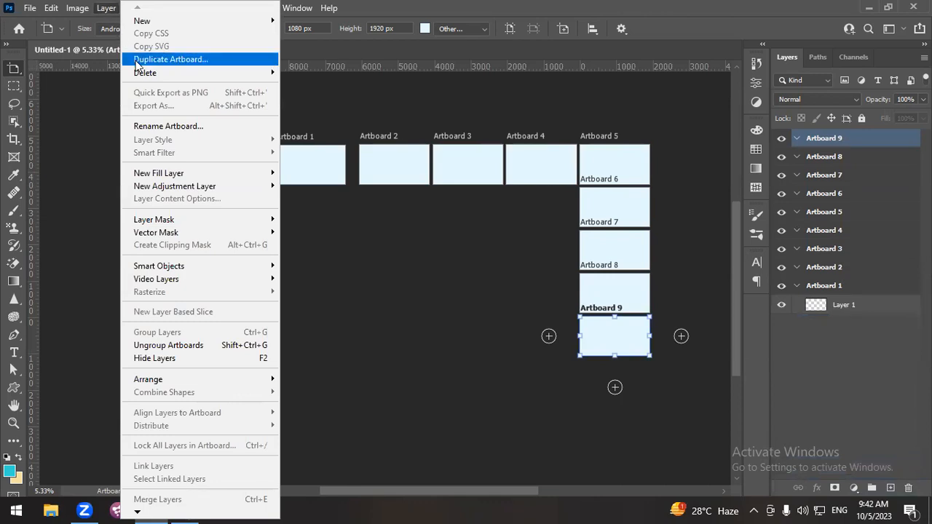
mouse_move(143, 76)
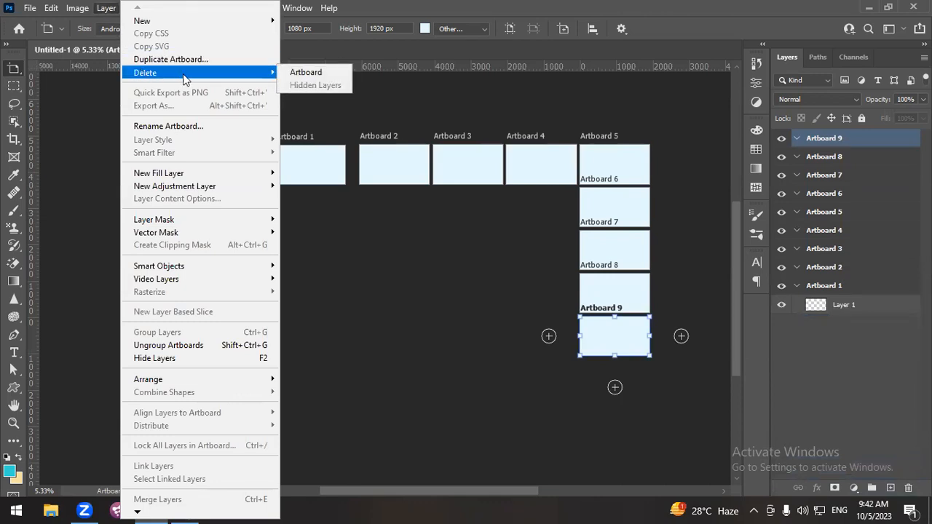
left_click(317, 73)
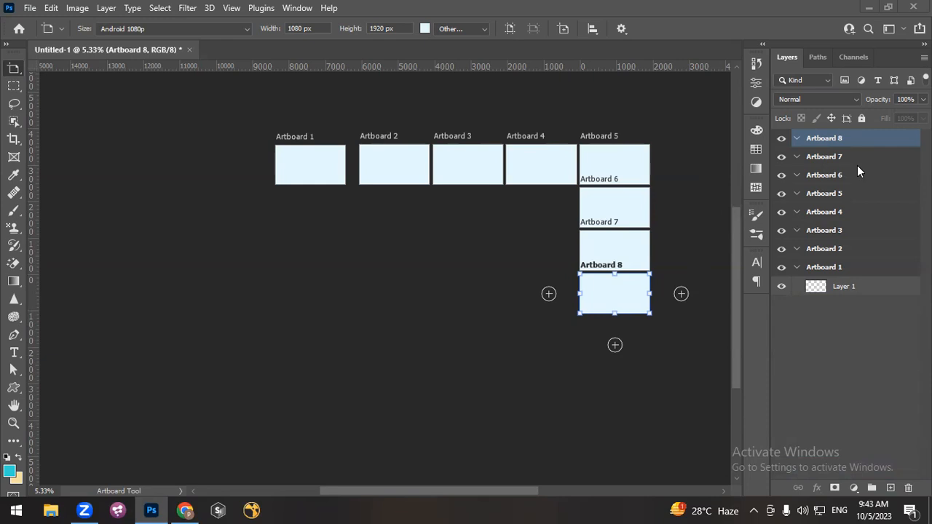
right_click(871, 137)
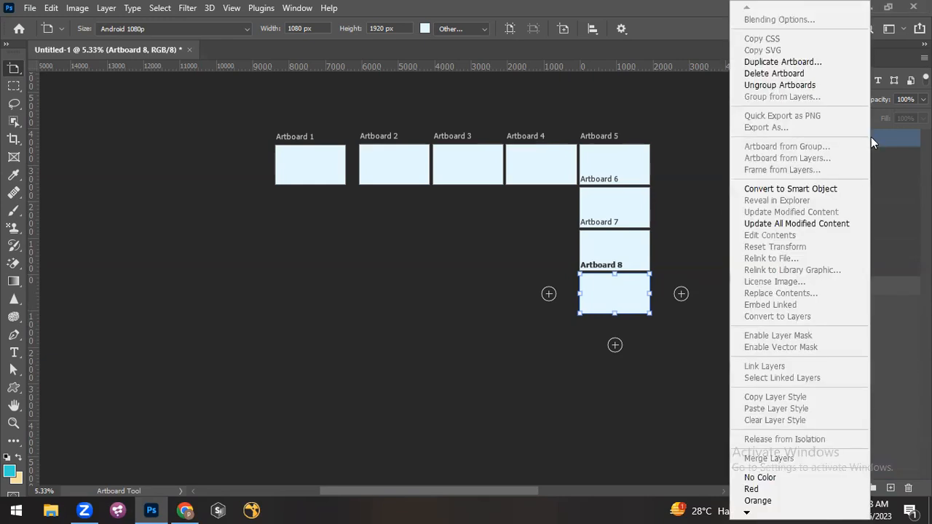
left_click(797, 76)
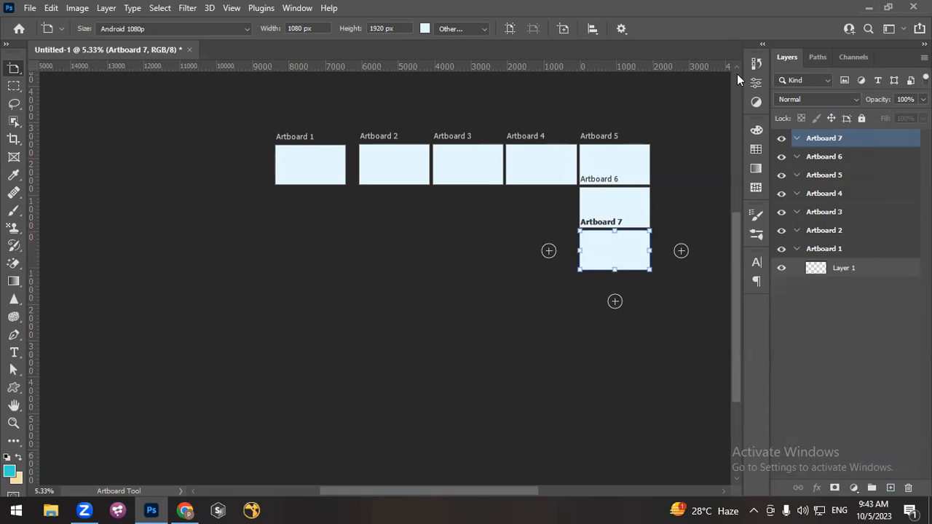
Delete Artboard 7 and Artboard 6 so the column below Artboard 5 is removed
left_click(106, 8)
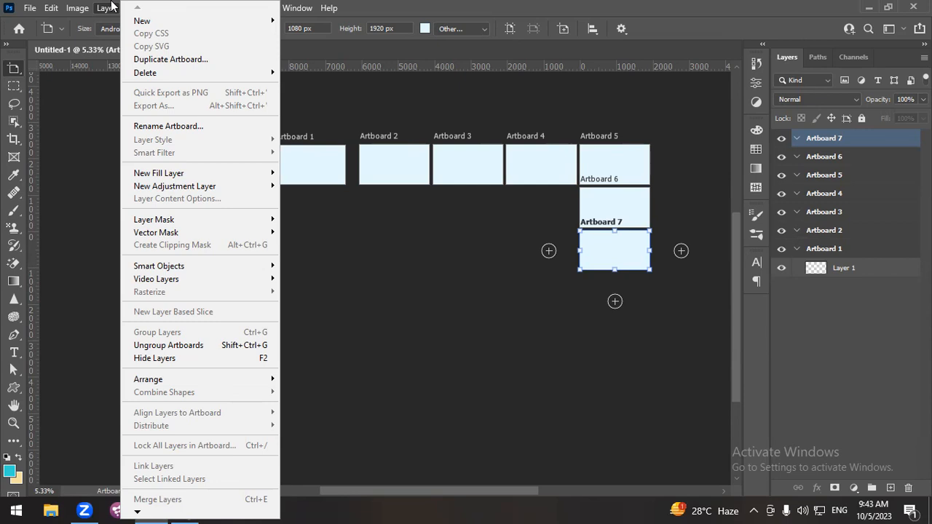
left_click(111, 6)
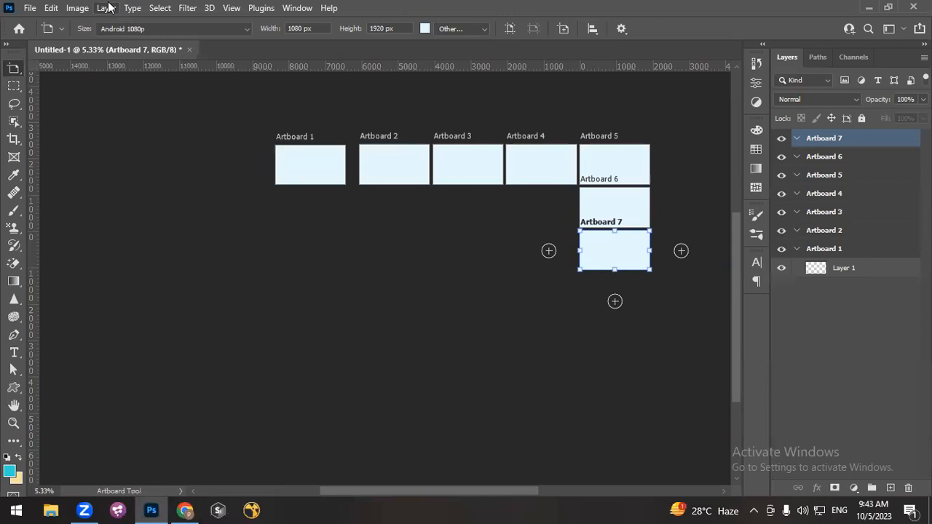
left_click(103, 7)
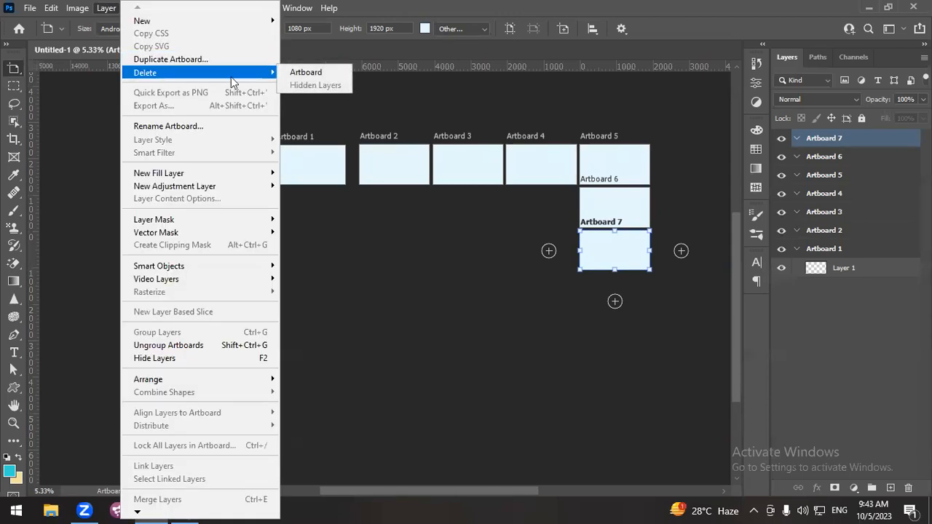
left_click(305, 73)
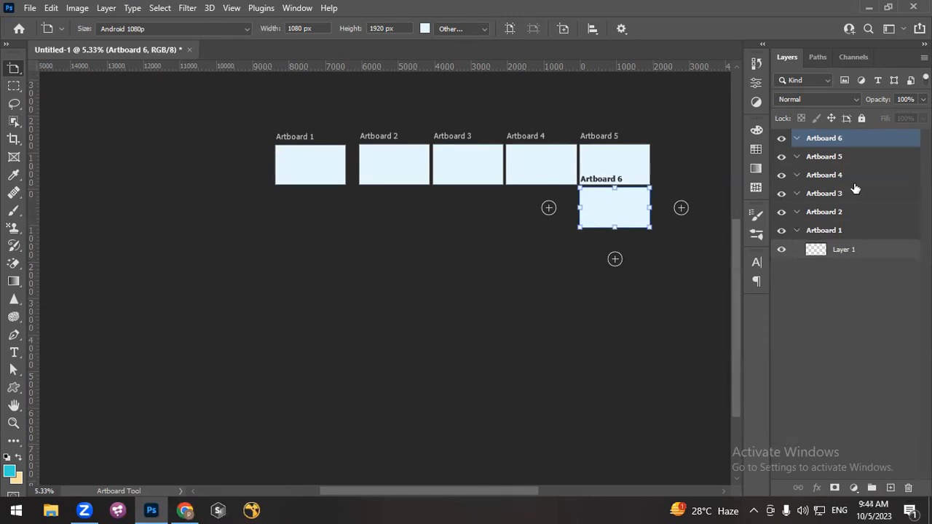
right_click(857, 137)
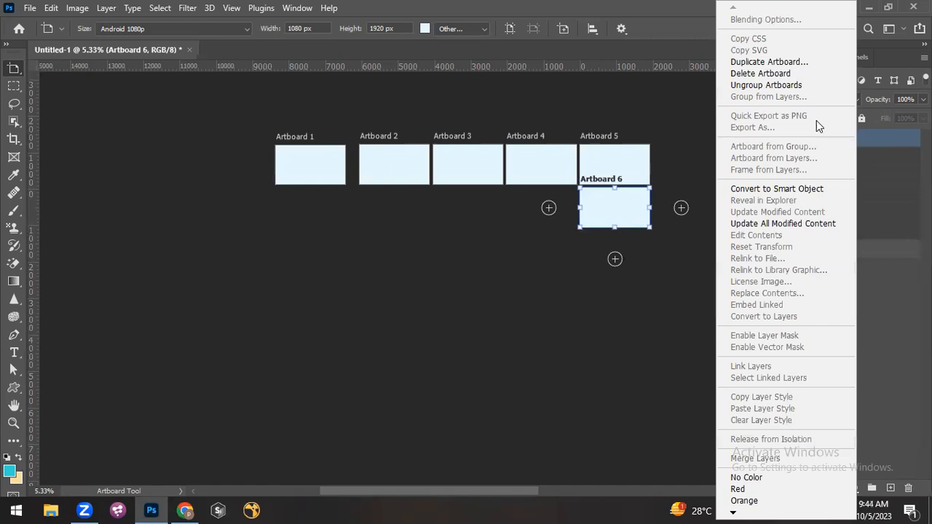
left_click(777, 74)
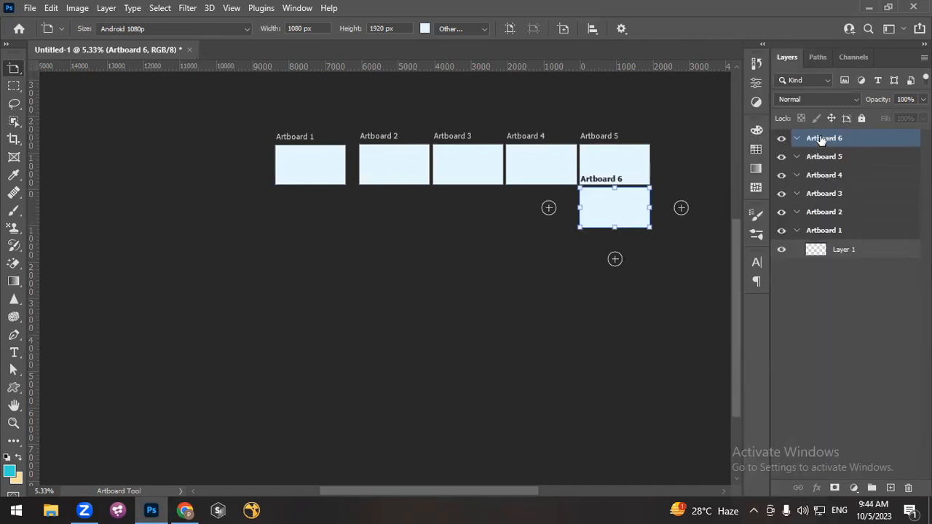
key("Delete")
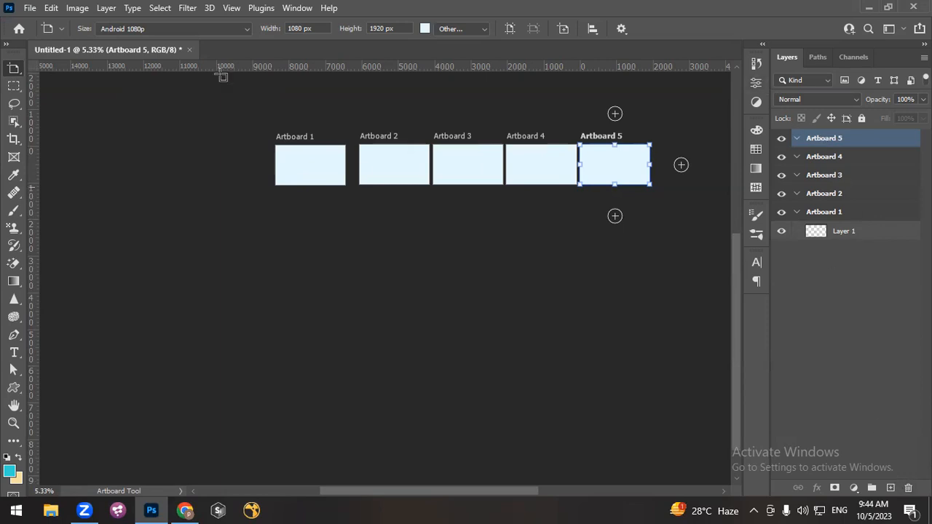
left_click(109, 7)
mouse_move(160, 73)
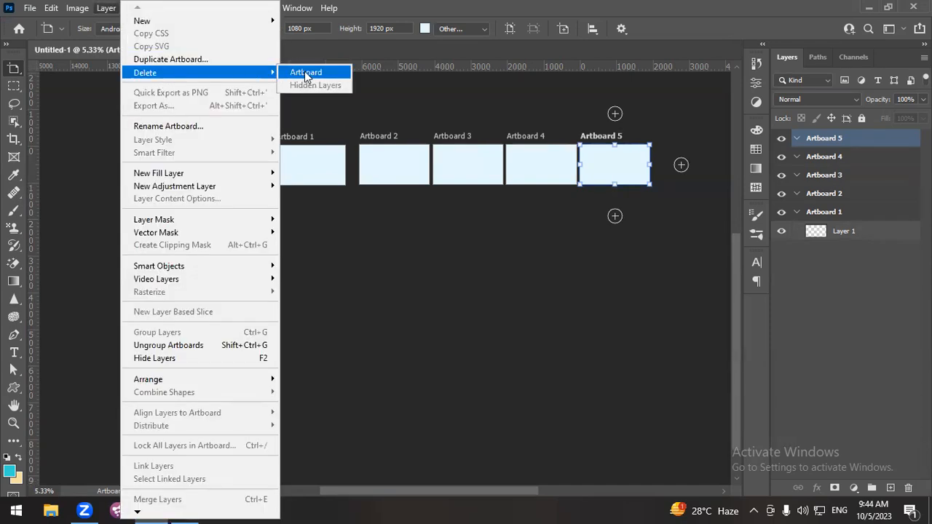
left_click(839, 139)
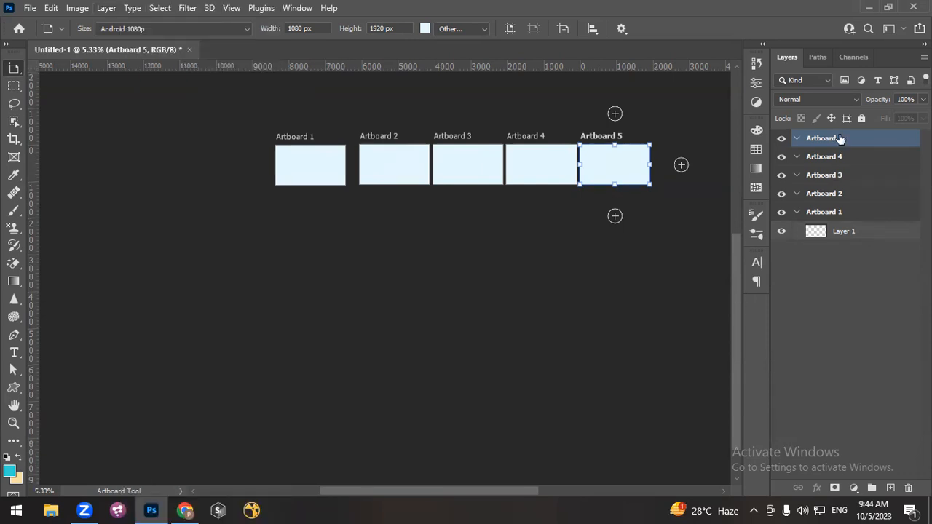
Delete the empty Layer 1 inside Artboard 1
left_click(840, 236)
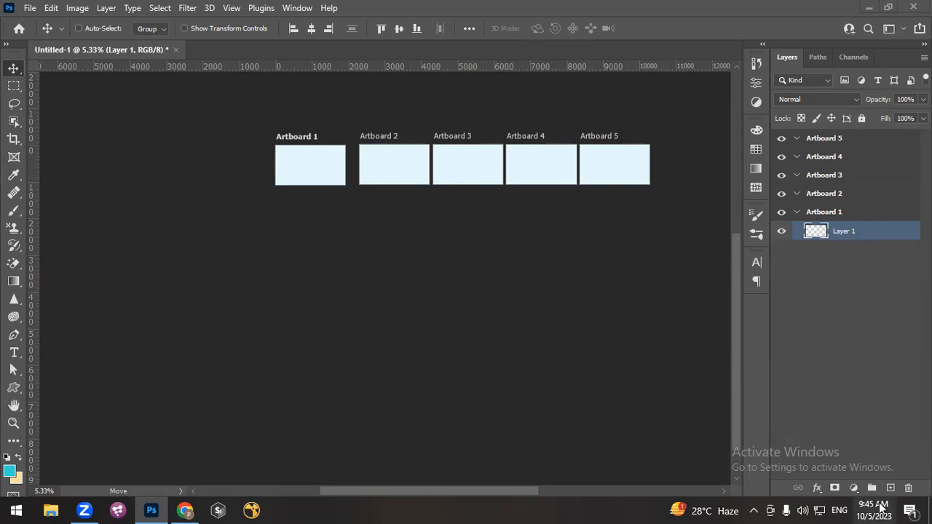
left_click(908, 488)
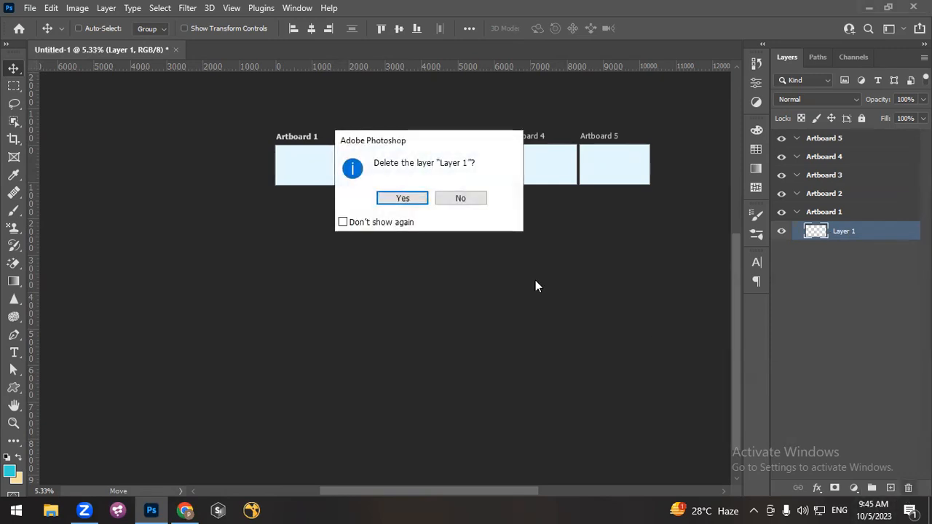
left_click(406, 198)
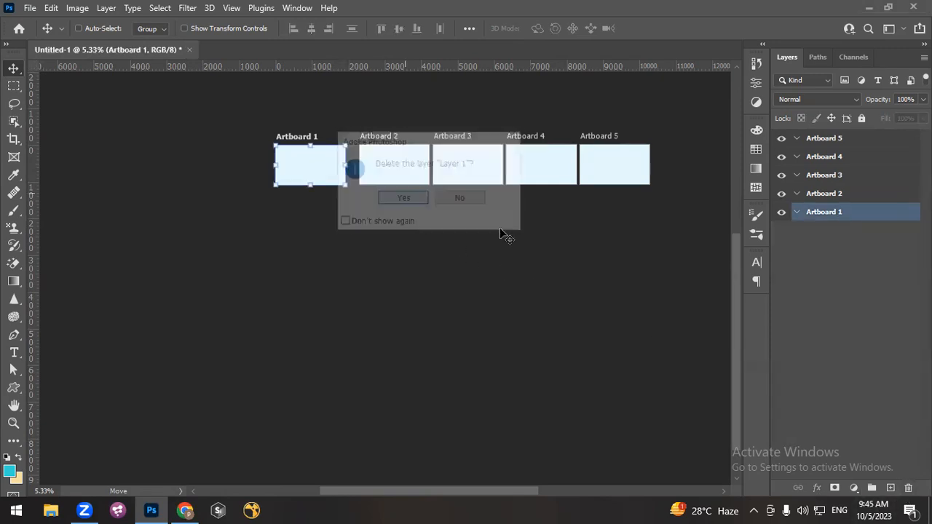
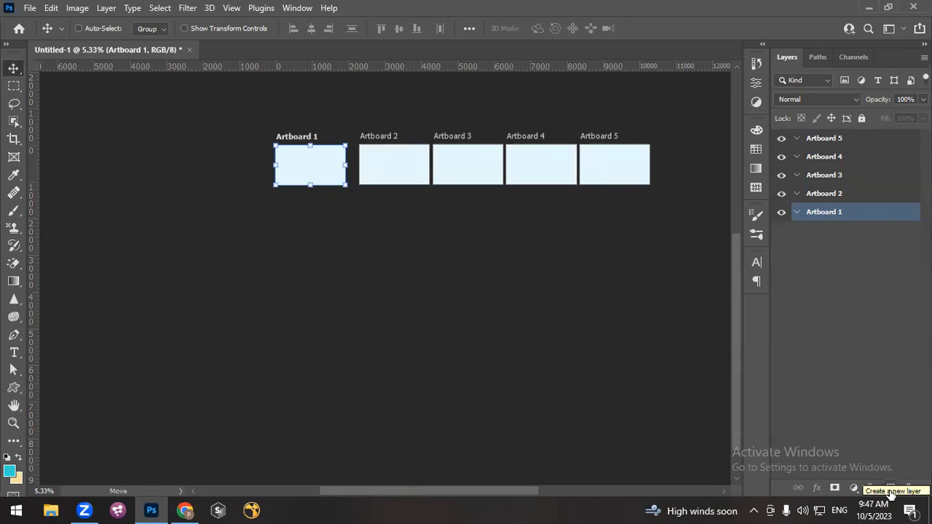
Create a new layer in Artboard 1 and fill it with the turquoise foreground color
left_click(890, 492)
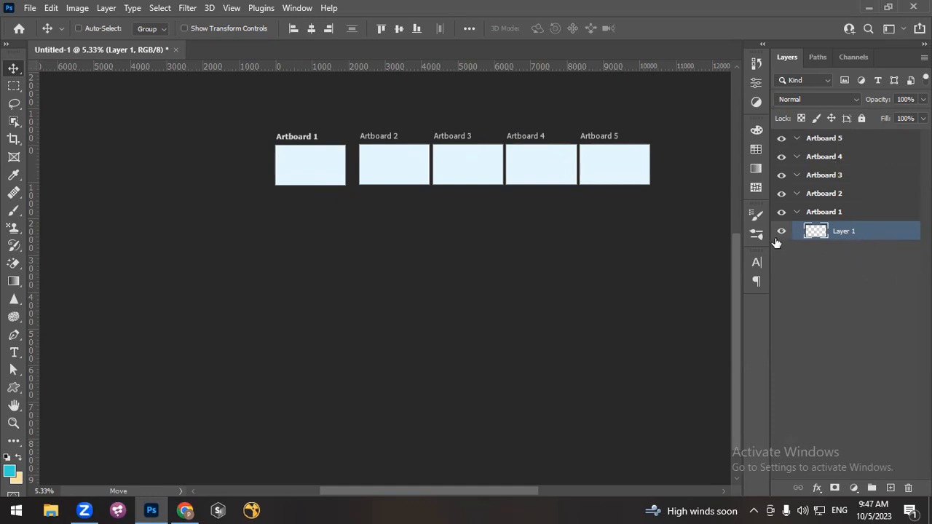
key("alt+BackSpace")
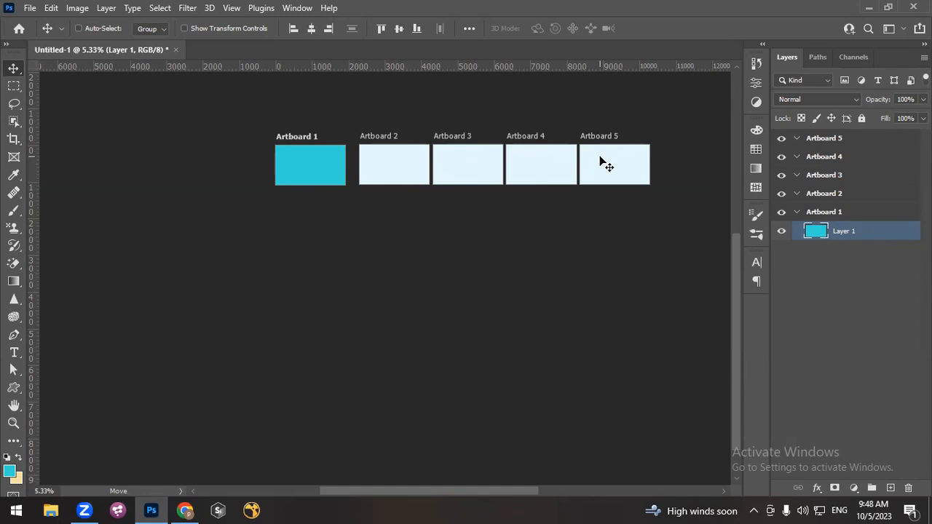
Create a new layer inside Artboard 5 and fill it with the pale yellow background color
left_click(831, 194)
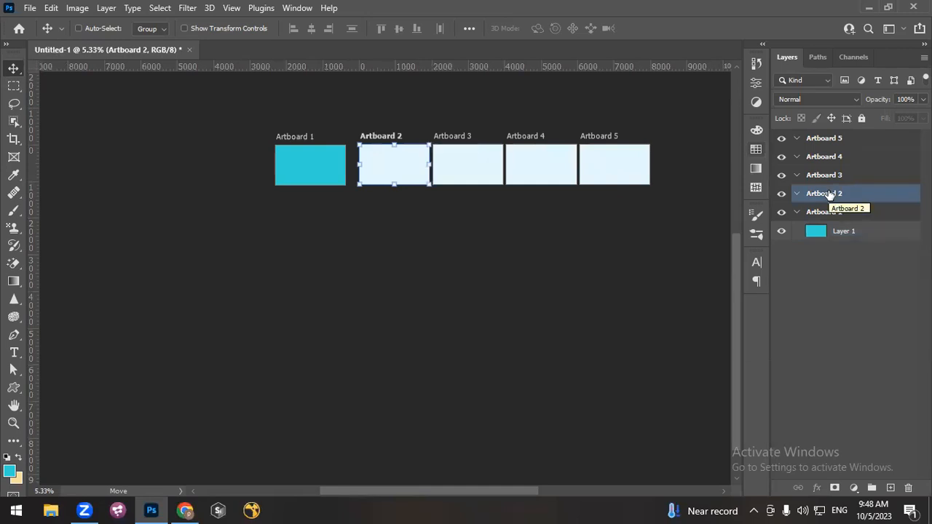
left_click(814, 144)
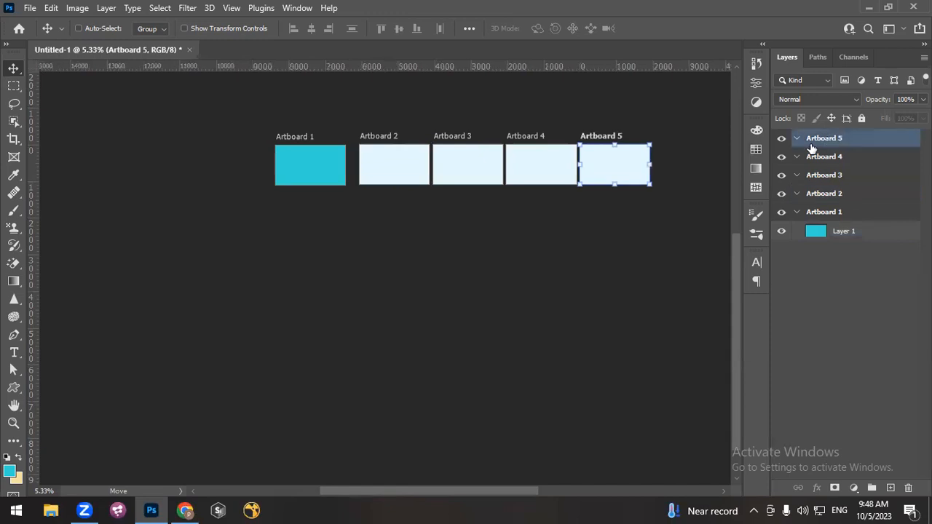
left_click(891, 488)
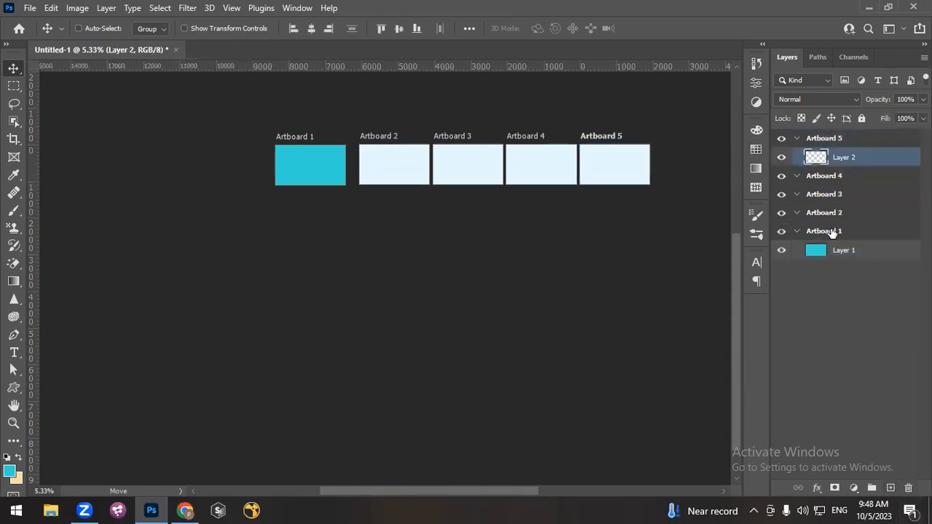
key("ctrl+BackSpace")
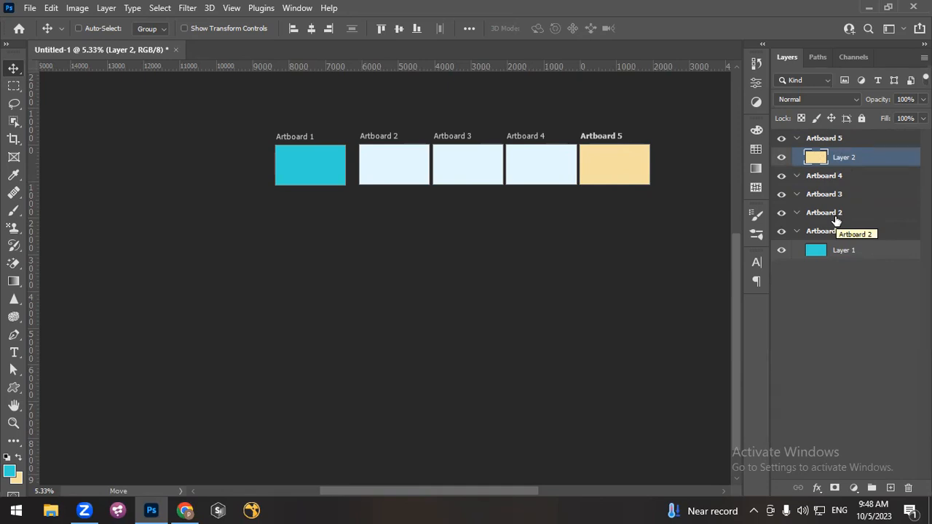
Delete the pale yellow Layer 2 from Artboard 5
left_click(824, 232)
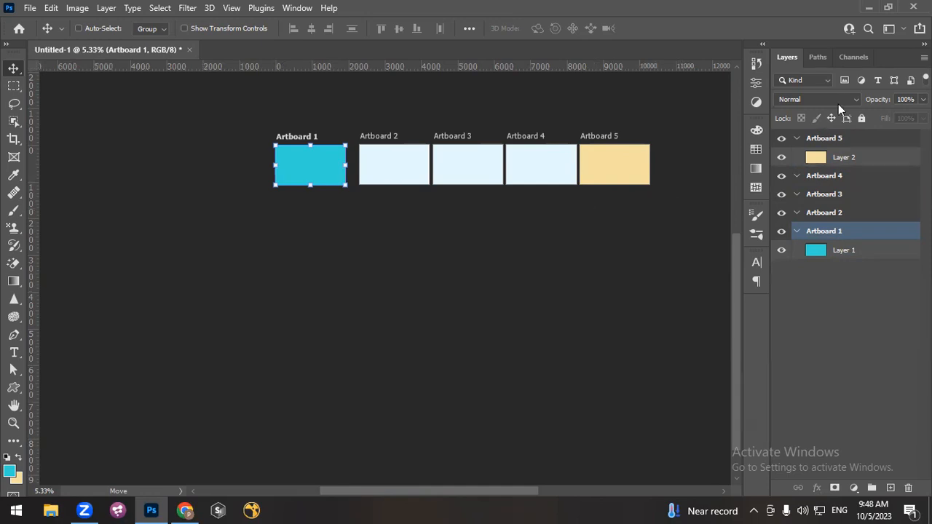
left_click(845, 158)
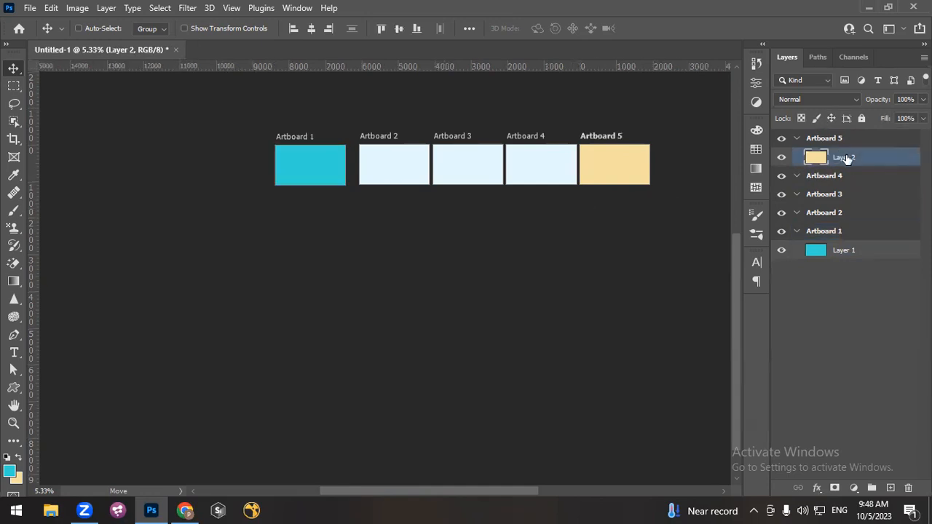
key("Delete")
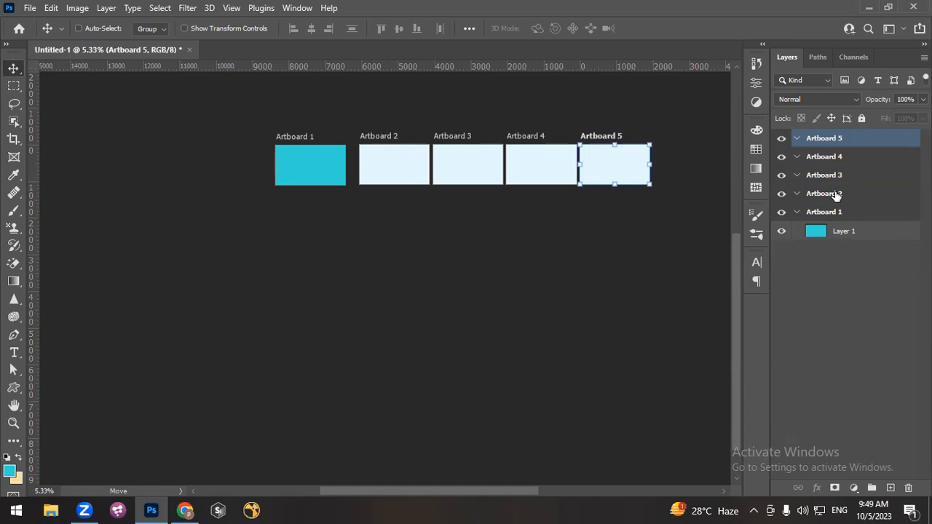
Select single artboards one at a time, going through Artboards 5, 4, 3 and 2
left_click(824, 158)
left_click(824, 177)
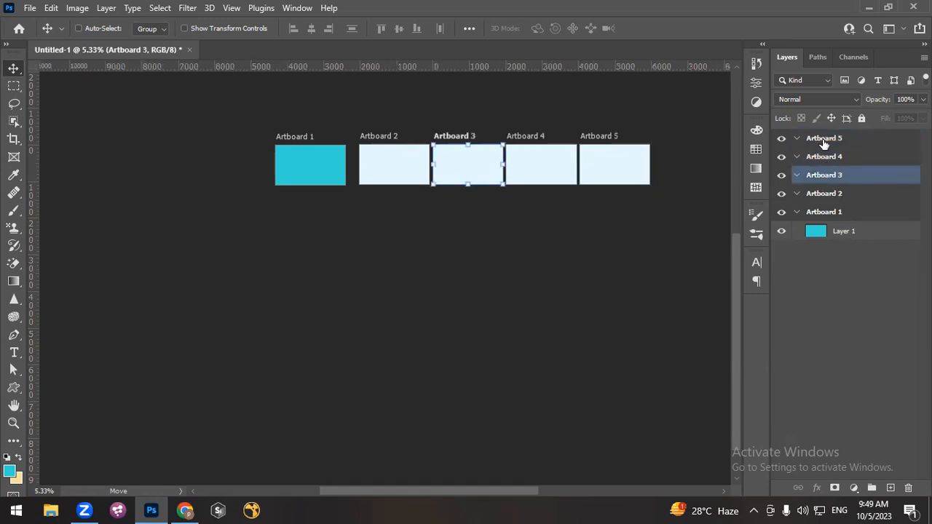
left_click(824, 144)
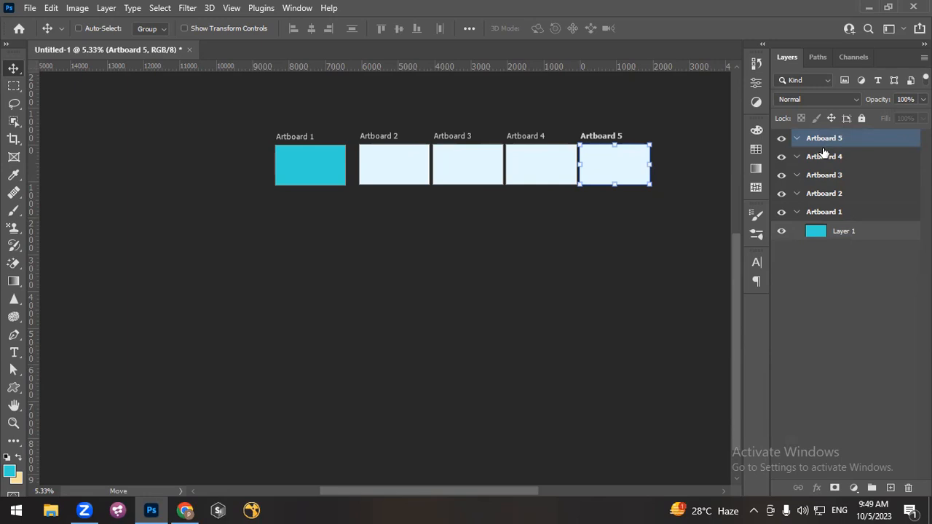
left_click(825, 159)
left_click(824, 177)
left_click(825, 195)
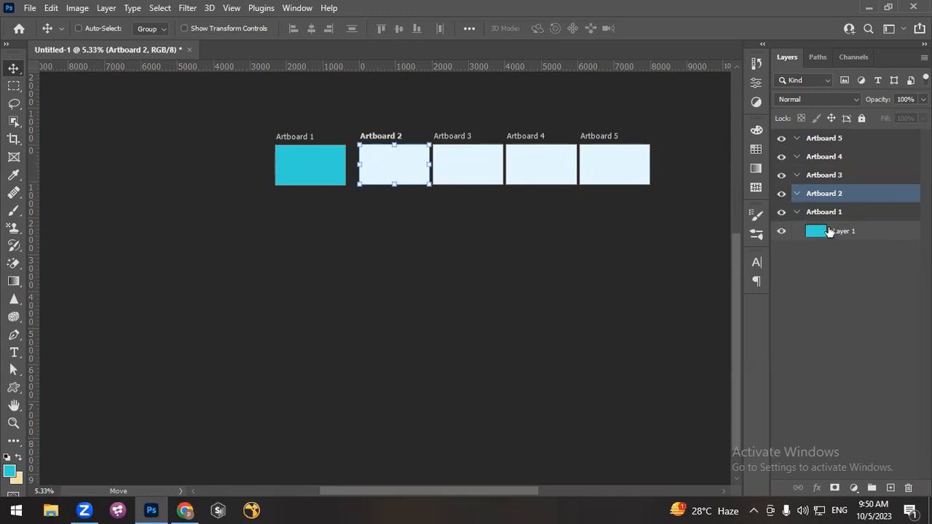
Starting from an empty selection, select every artboard and layer at once and clear the selection again
left_click(845, 280)
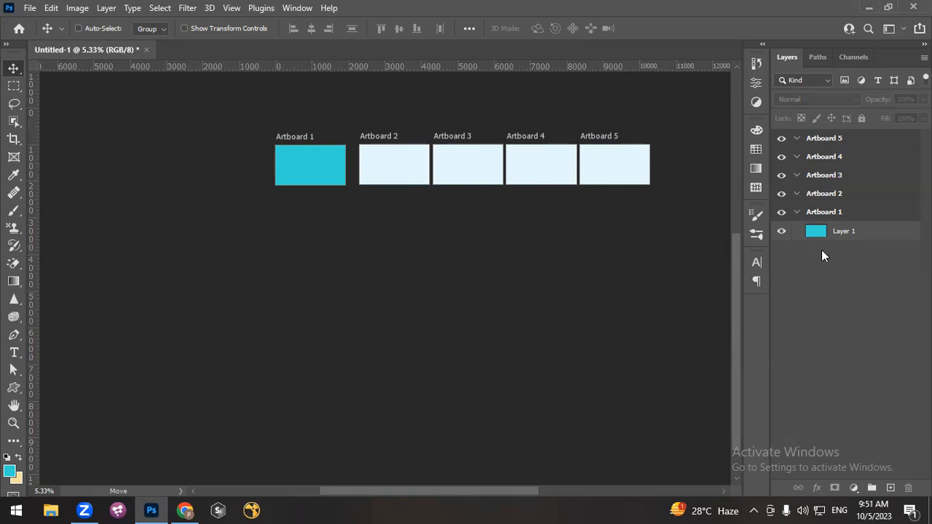
key("ctrl+alt+a")
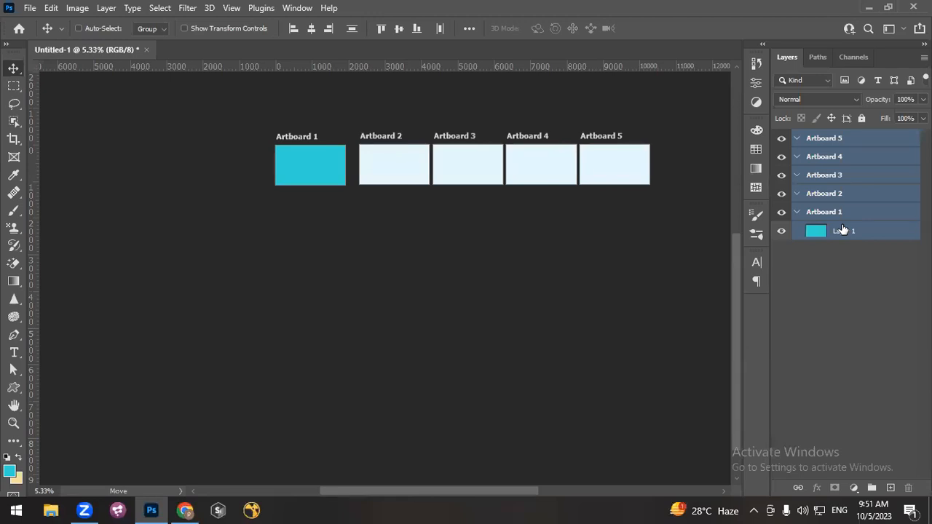
left_click(849, 251)
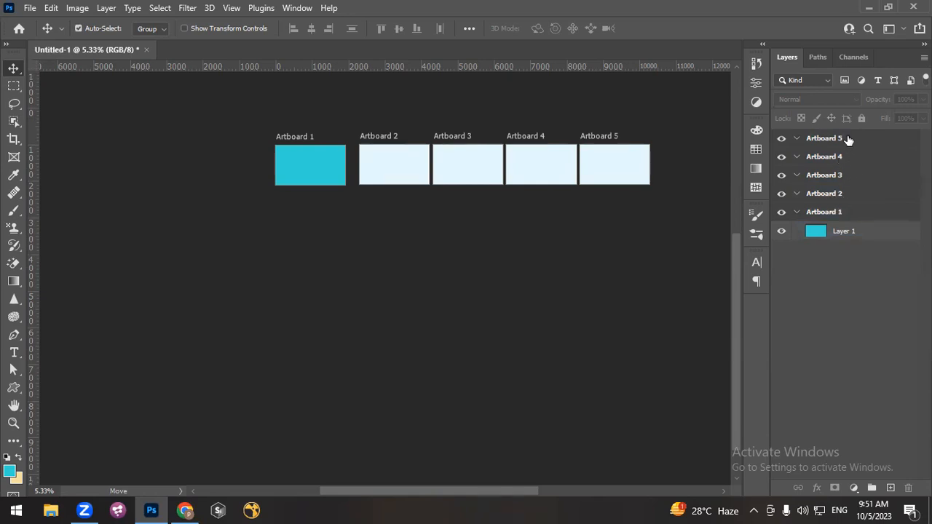
Add Artboards 5, 2, 4 and 3 individually to one multiple selection and deselect them
left_click(849, 140)
left_click(845, 193, "ctrl")
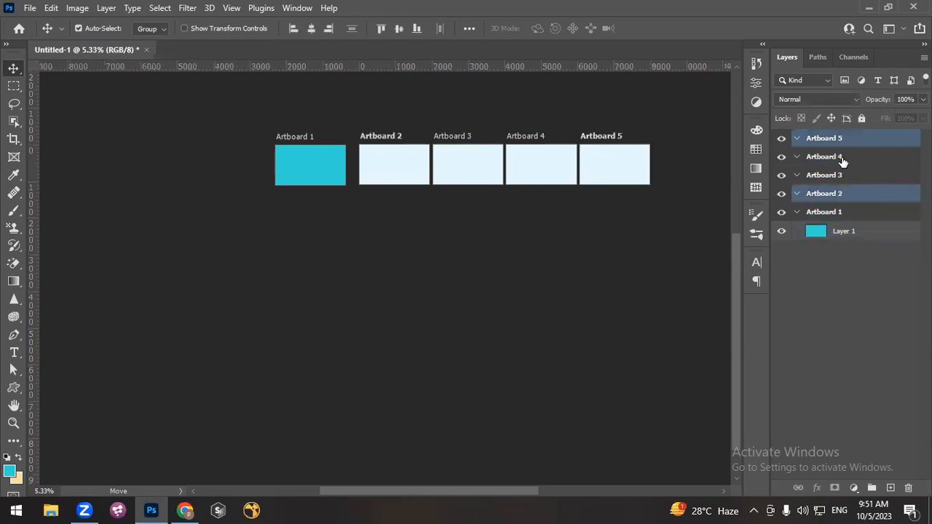
left_click(842, 158, "ctrl")
left_click(839, 177, "ctrl")
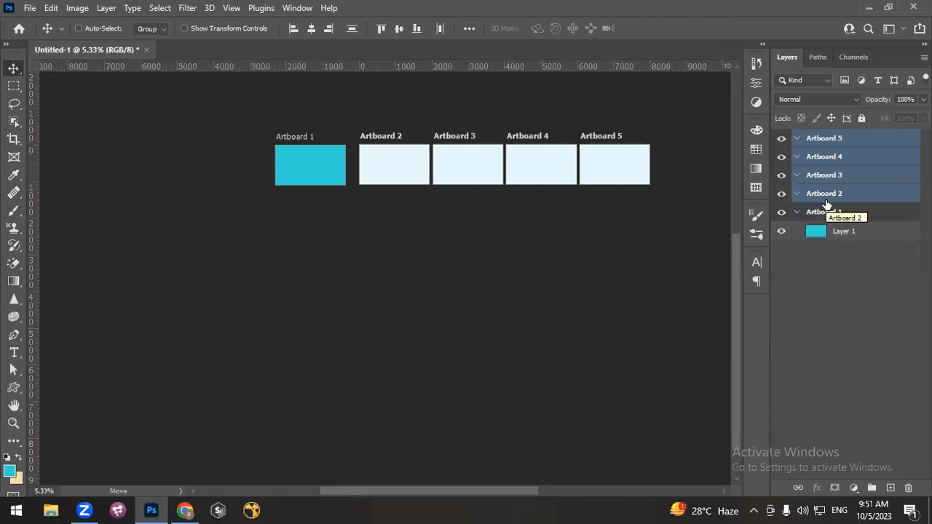
left_click(876, 300)
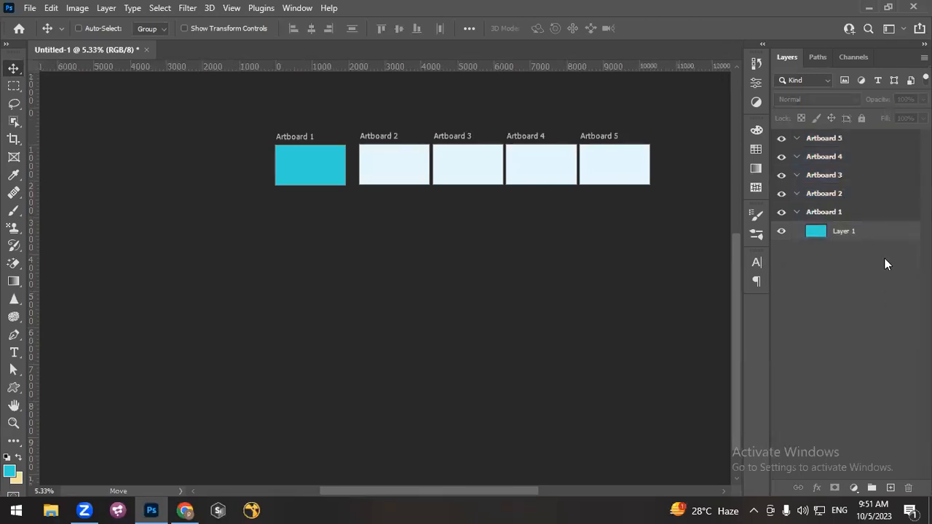
Select the continuous range from Artboard 5 to Artboard 2 and deselect it
left_click(844, 139)
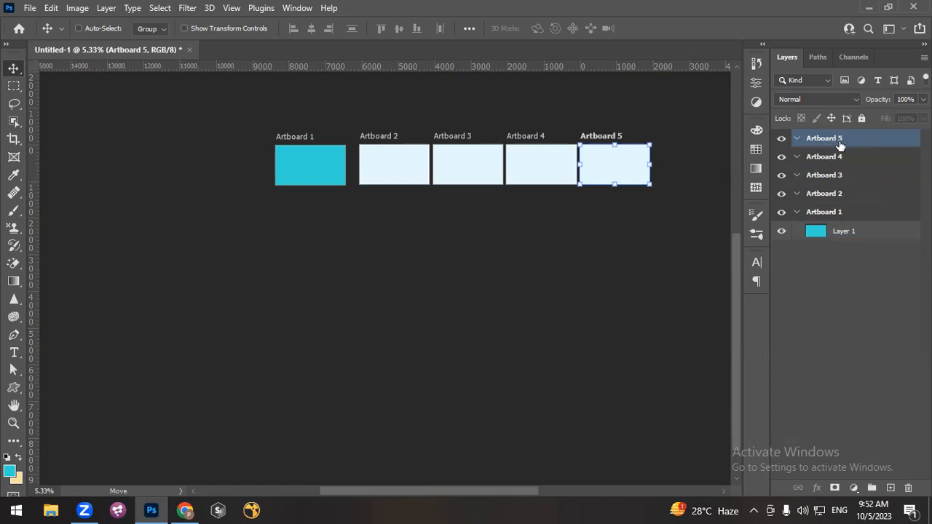
left_click(834, 195, "shift")
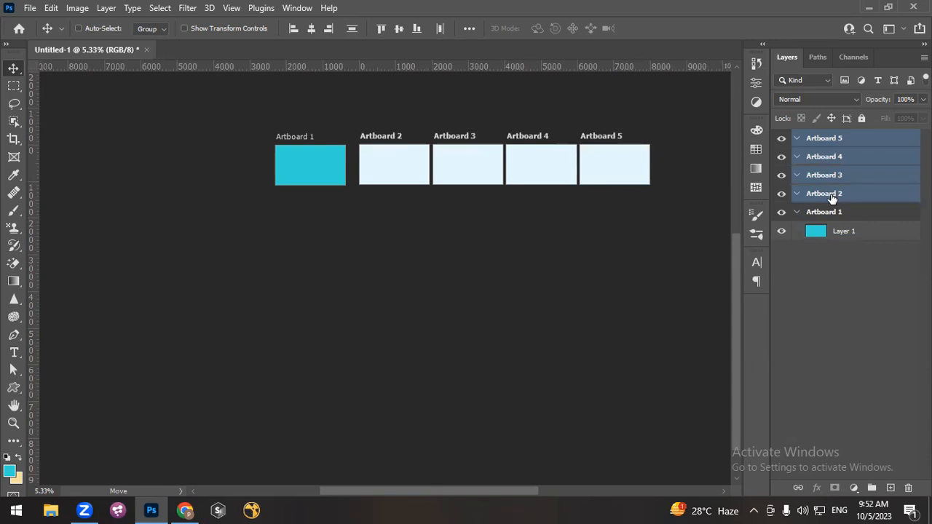
left_click(863, 283)
Select only the non-adjacent Artboards 5, 1 and 3 together and clear the selection
left_click(845, 144)
left_click(841, 213, "ctrl")
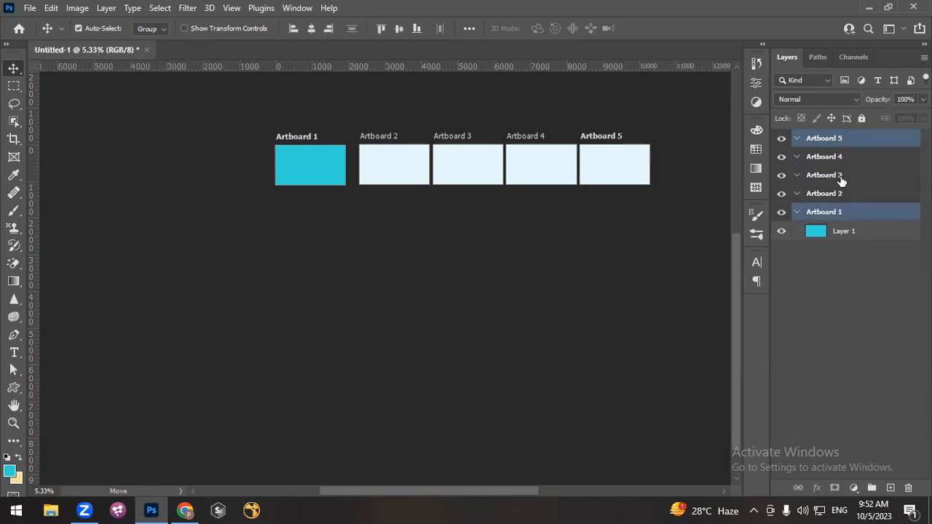
left_click(841, 177, "ctrl")
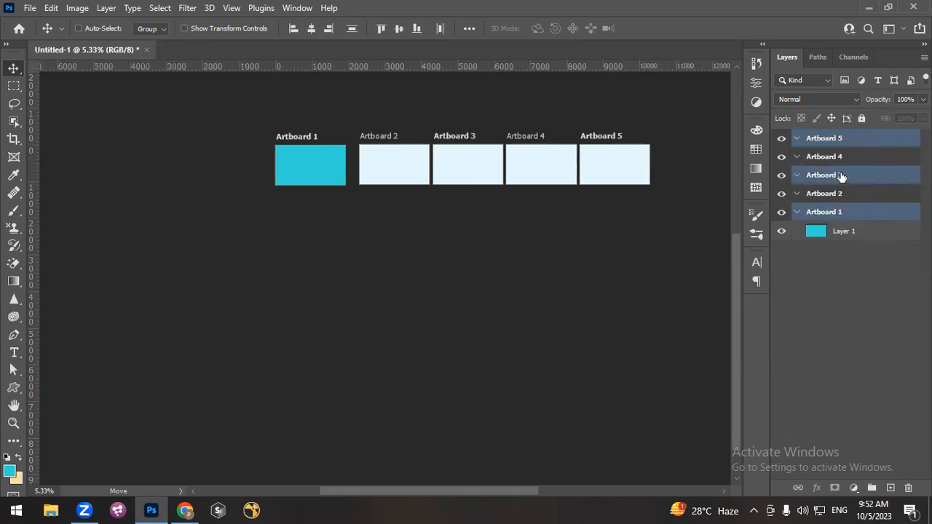
left_click(899, 267)
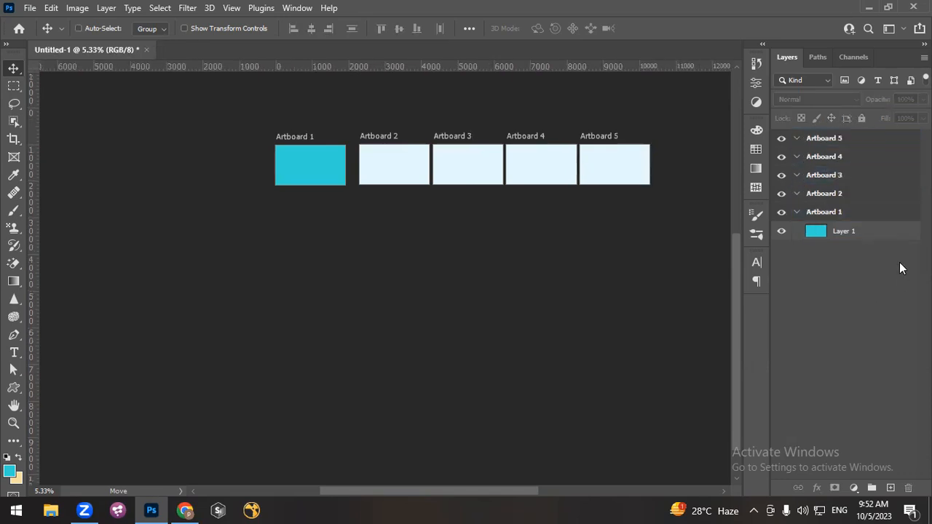
Select the range from Artboard 5 to Artboard 1, and separately all artboards including Layer 1, clearing each selection
left_click(841, 142)
left_click(836, 212, "shift")
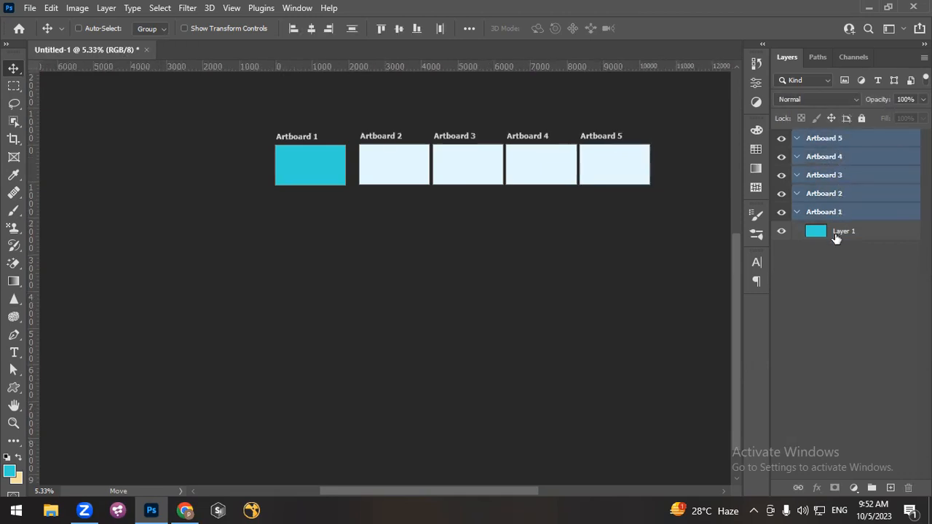
left_click(838, 306)
key("ctrl")
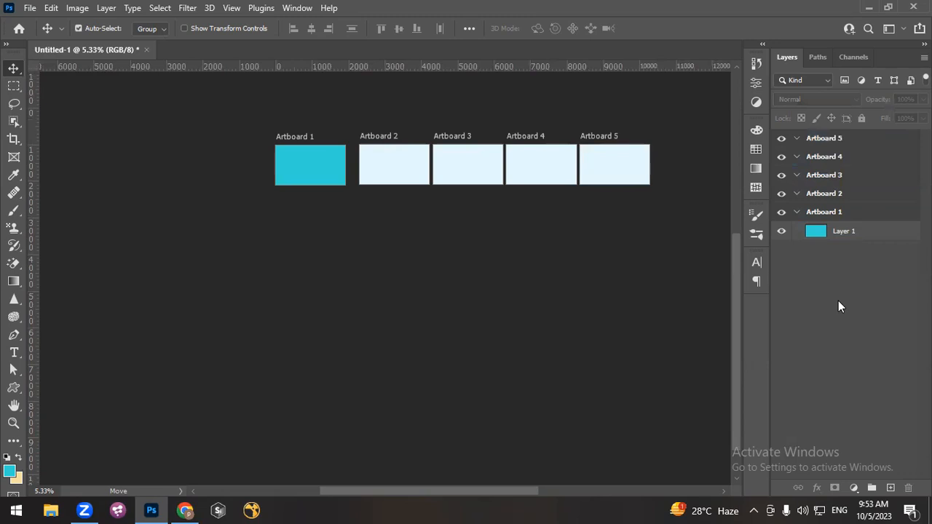
key("ctrl+alt+a")
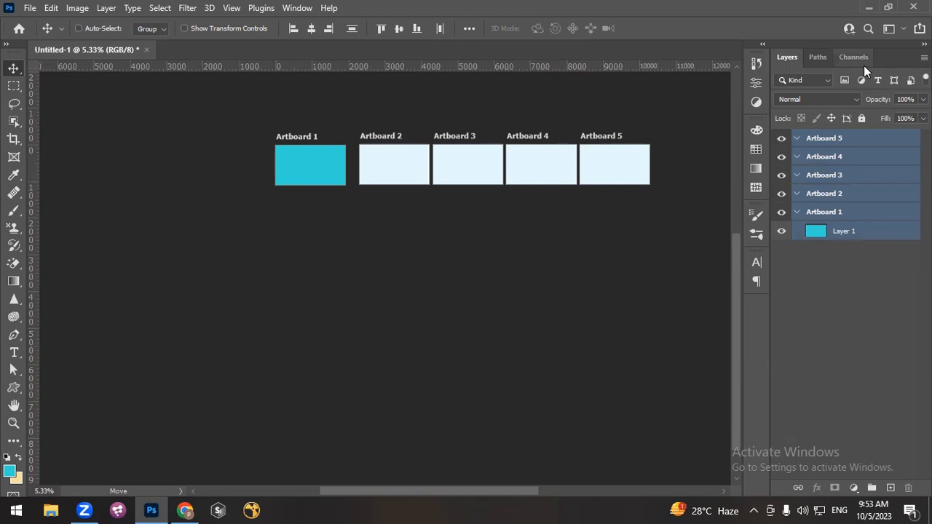
left_click(873, 274)
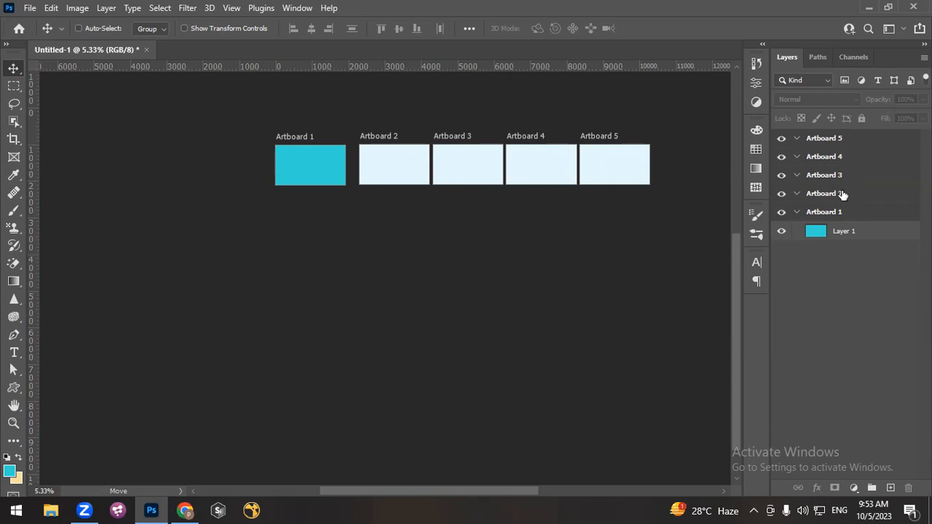
Select the range from Artboard 5 to Artboard 2 and delete these four artboards
left_click(843, 138)
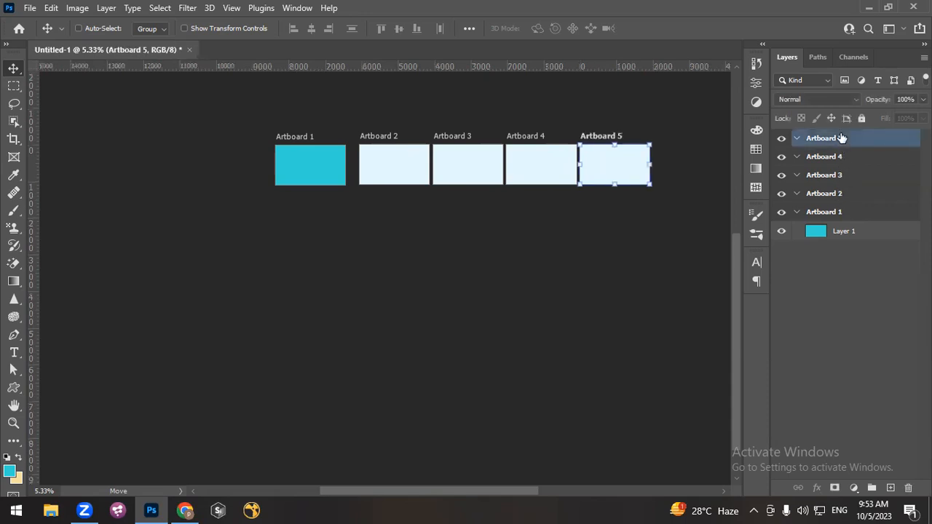
left_click(834, 195, "shift")
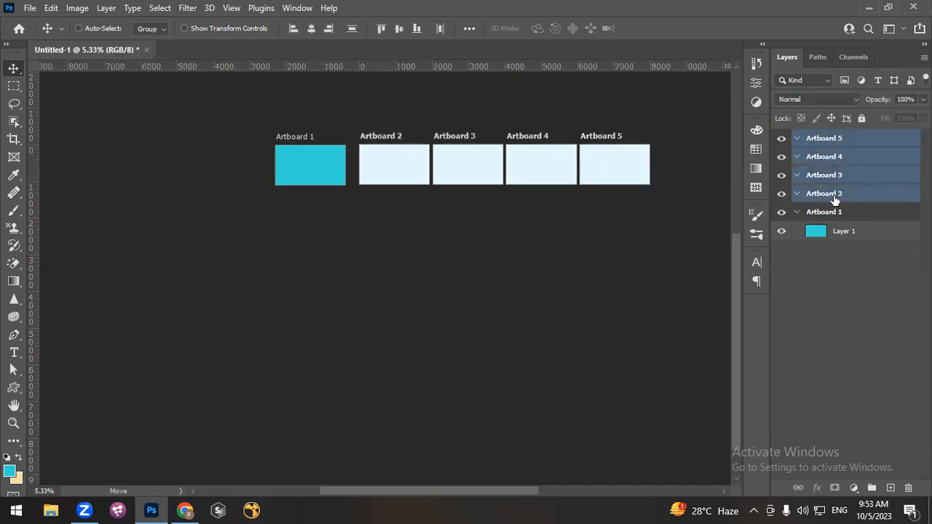
key("Delete")
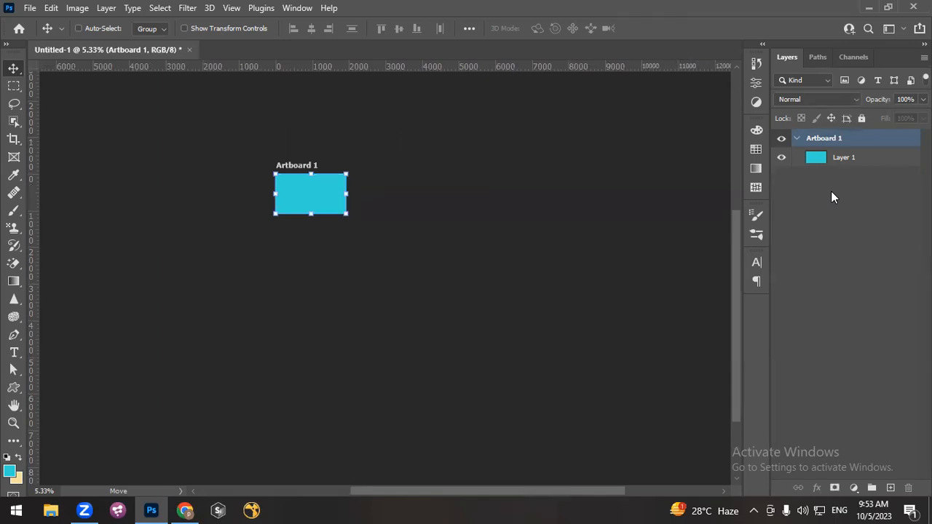
Duplicate Artboard 1 with its turquoise layer using the Artboard tool, placing the copy to its right with a gap
left_click(864, 243)
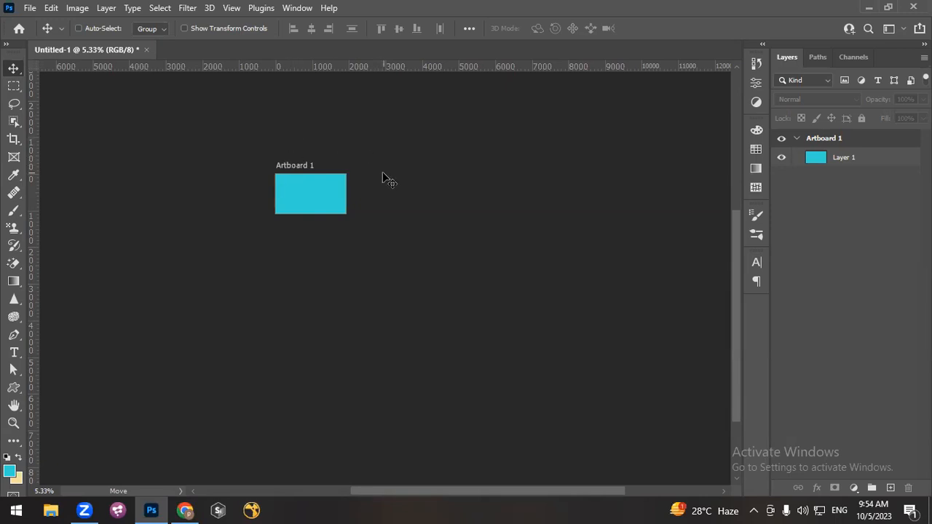
left_click(839, 142)
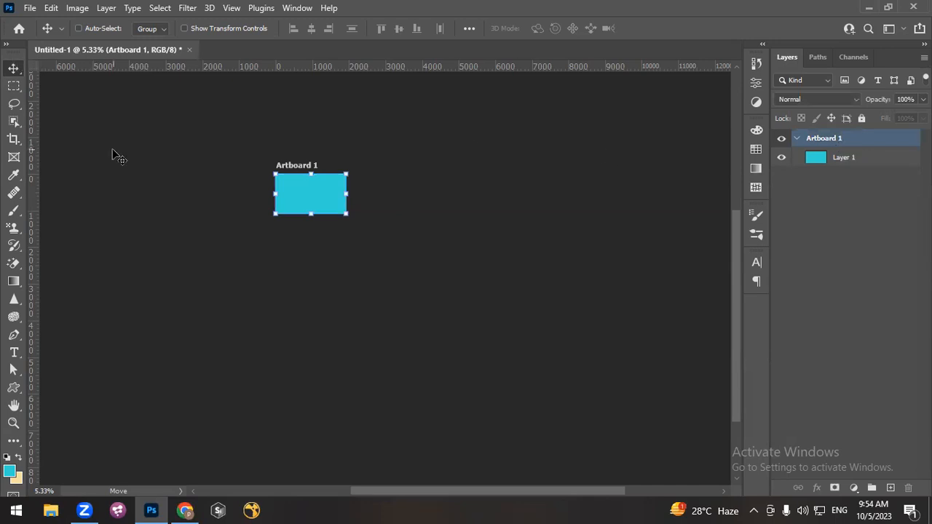
key("shift+v")
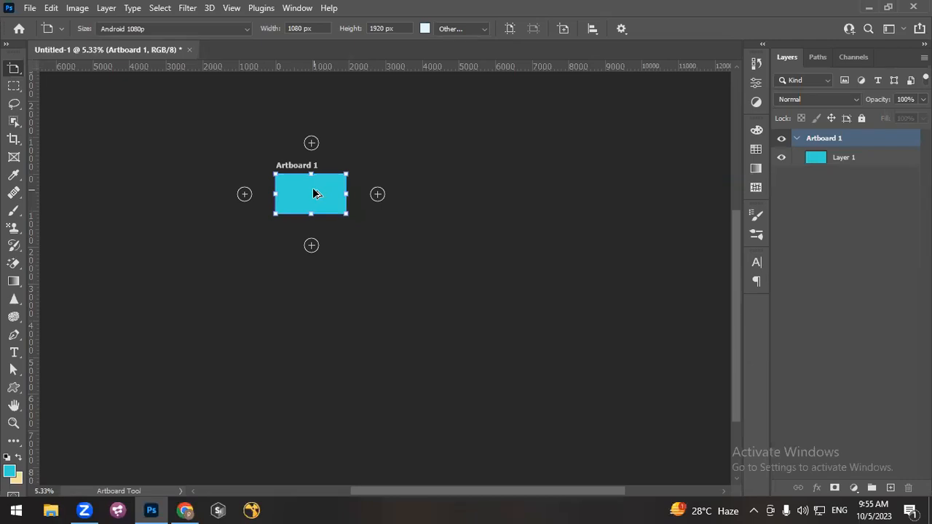
left_click_drag(315, 193, 452, 162)
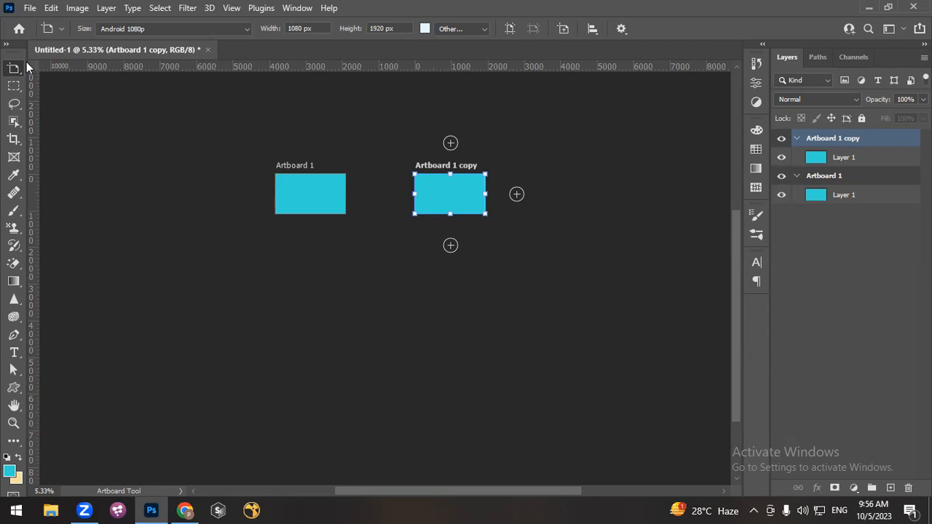
Duplicate Artboard 1 copy with the Artboard tool, placing one copy below it and another to the left of that copy
left_click(821, 158)
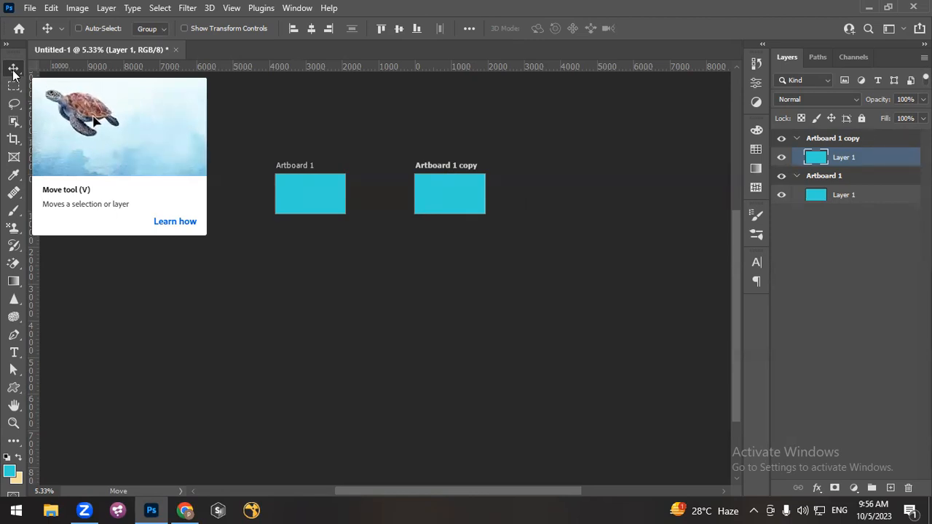
left_click(836, 140)
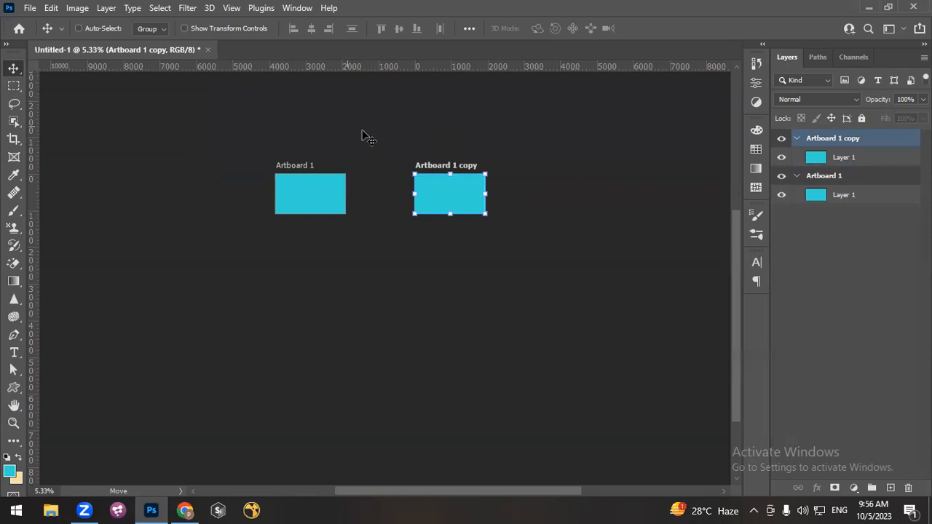
key("shift+v")
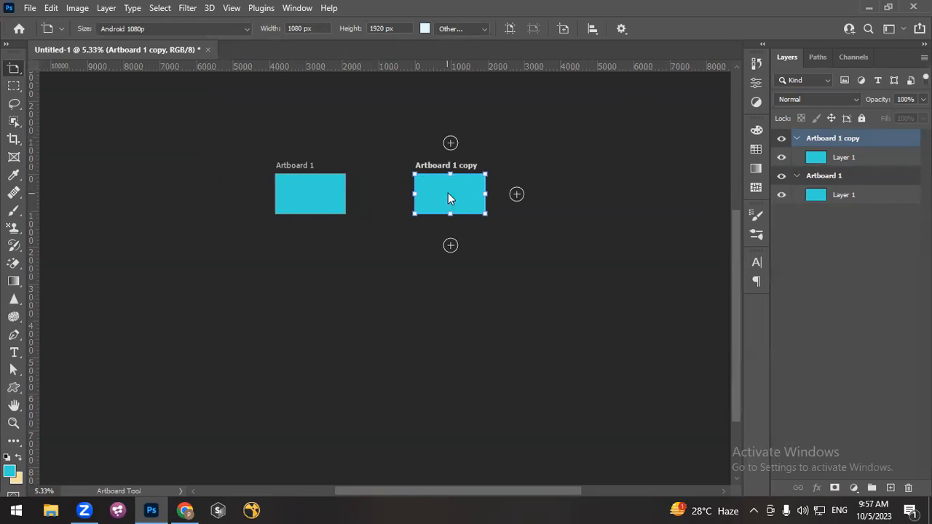
left_click_drag(448, 197, 332, 247)
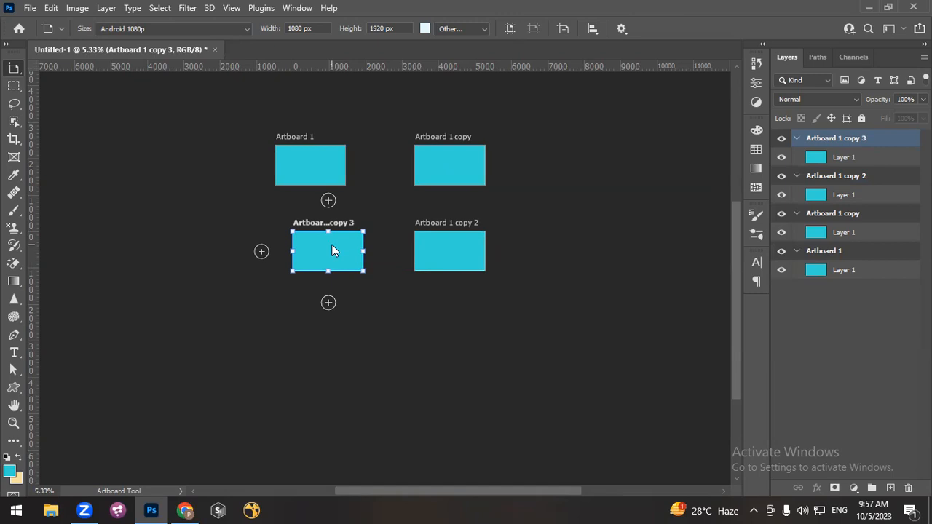
Move Artboard 1 copy 3 to the right of the upper row and Artboard 1 copy 2 further right and slightly down
key("v")
left_click_drag(332, 250, 603, 134)
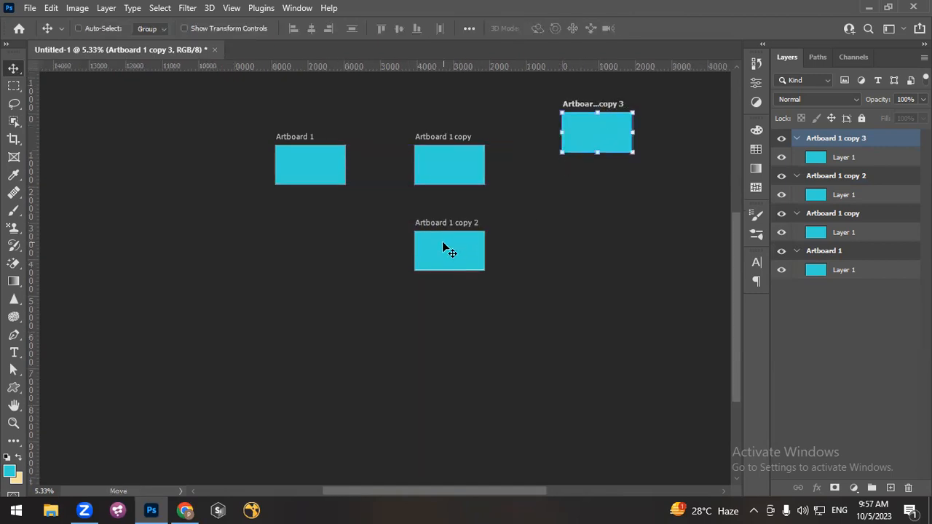
left_click_drag(437, 243, 506, 262)
left_click_drag(437, 225, 514, 257)
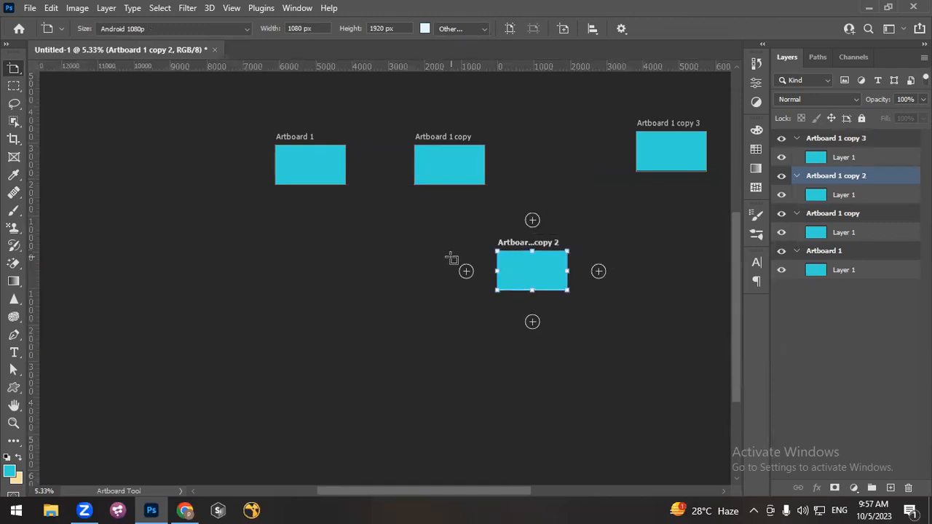
Alternately select Artboard 1 on the canvas and Layer 1 of Artboard 1 copy 3 to switch between the Artboard and Move tools
right_click(13, 69)
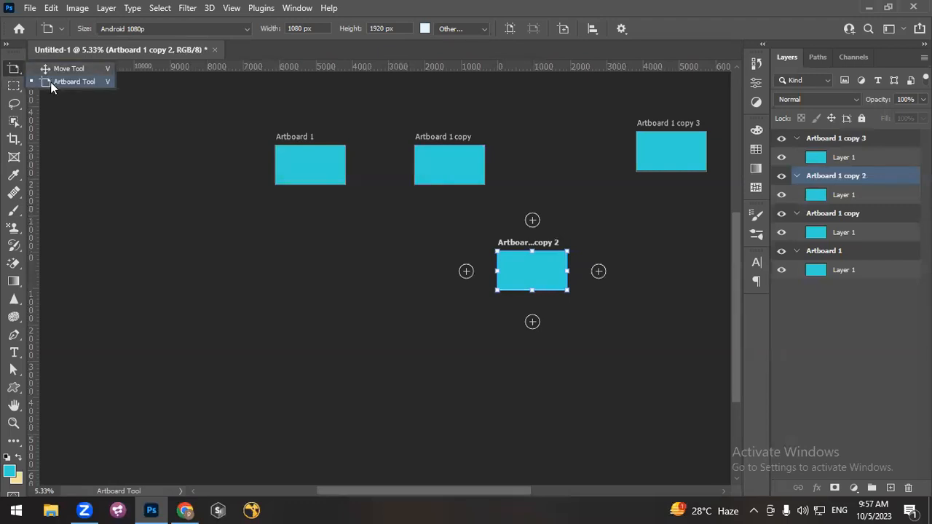
left_click(12, 69)
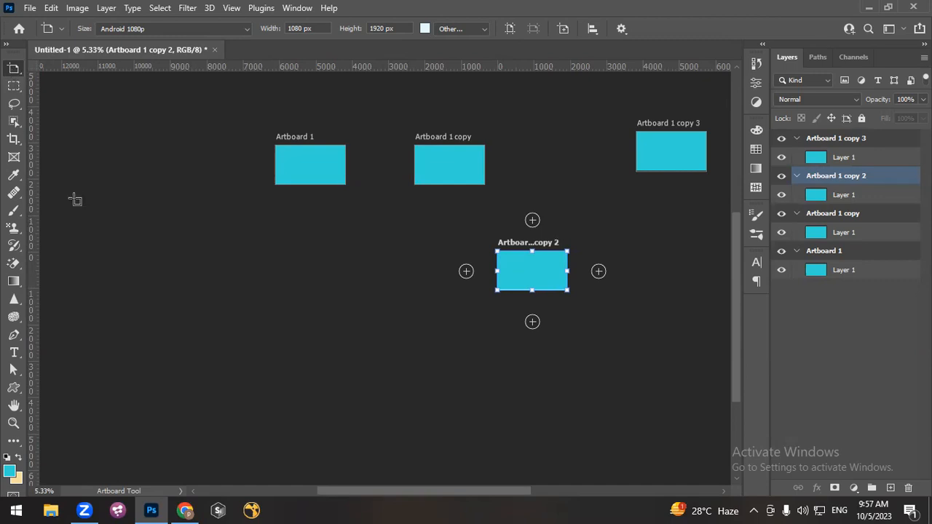
left_click(293, 140)
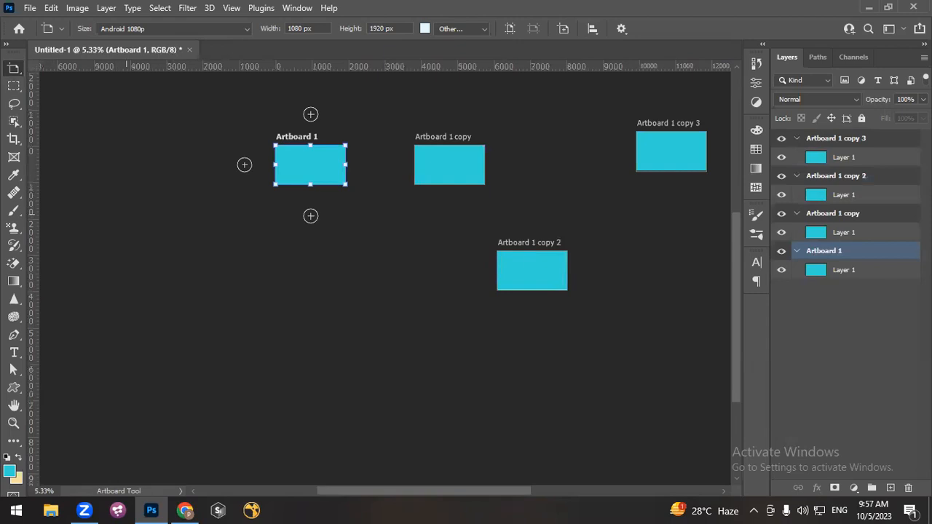
left_click(843, 157)
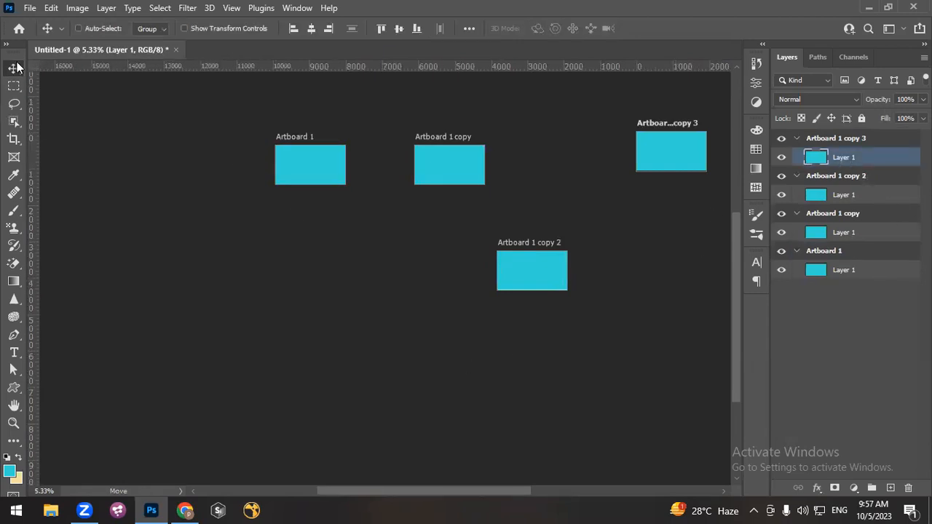
left_click(297, 140)
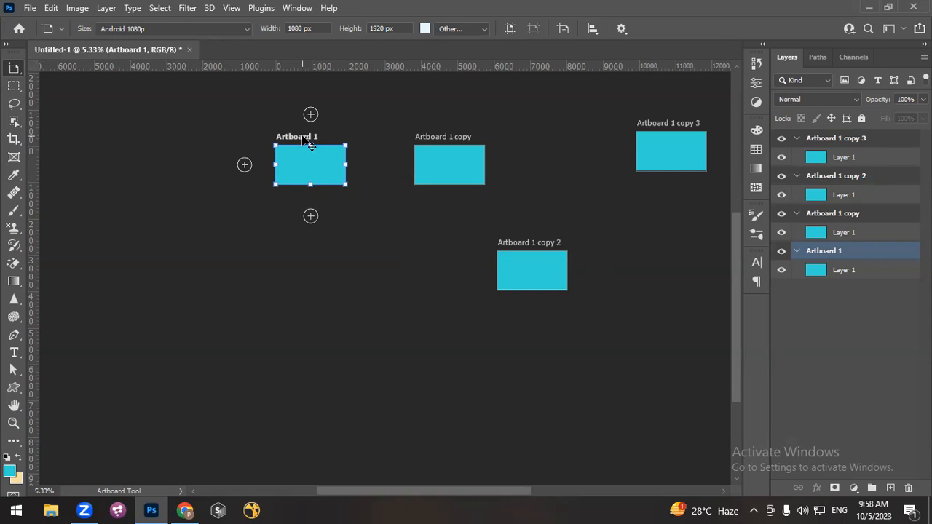
left_click(828, 160)
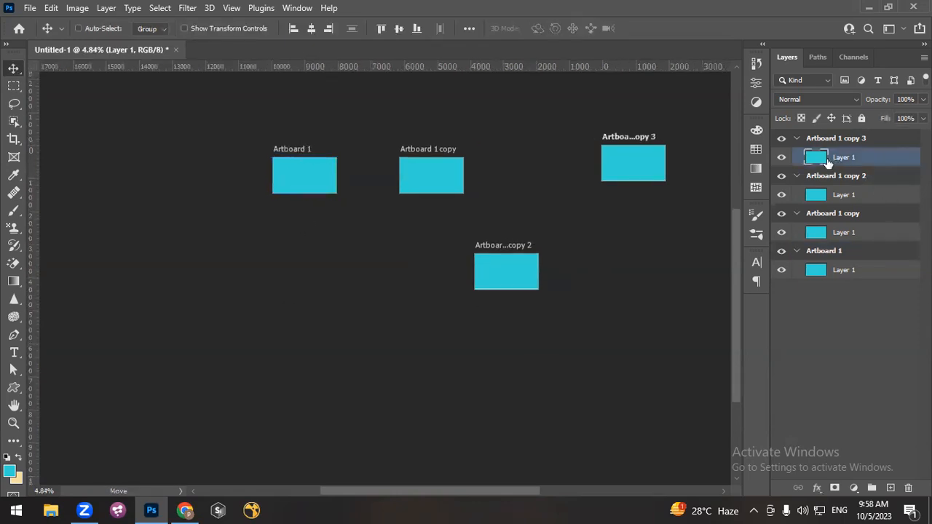
left_click(301, 147)
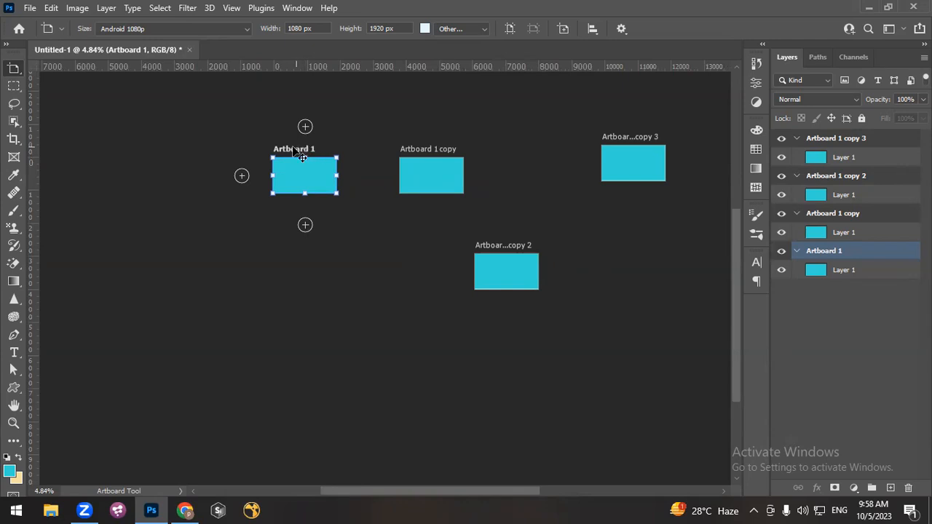
Scatter the artboards by moving Artboard 1 and Artboard 1 copy 2 down and Artboard 1 copy 3 up above Artboard 1 copy
left_click_drag(294, 166, 333, 251)
left_click_drag(517, 246, 461, 327)
left_click_drag(637, 140, 541, 81)
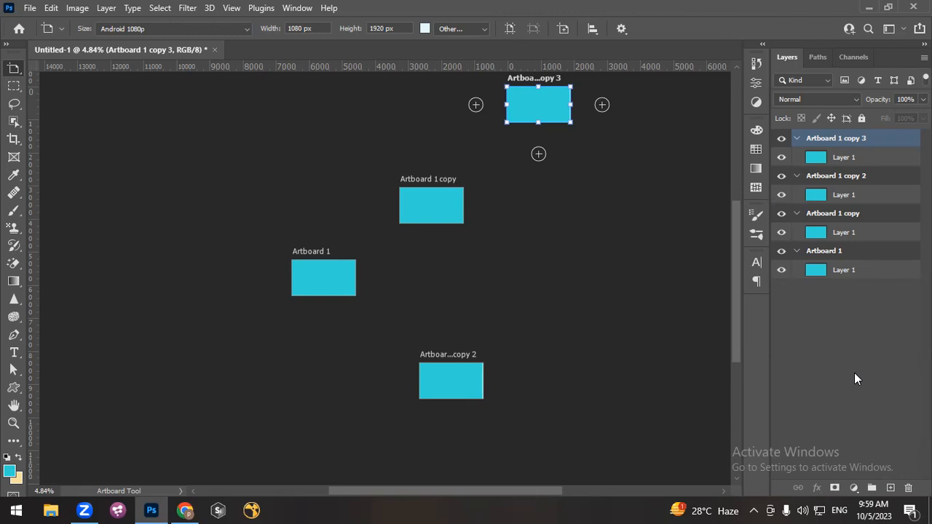
left_click(105, 8)
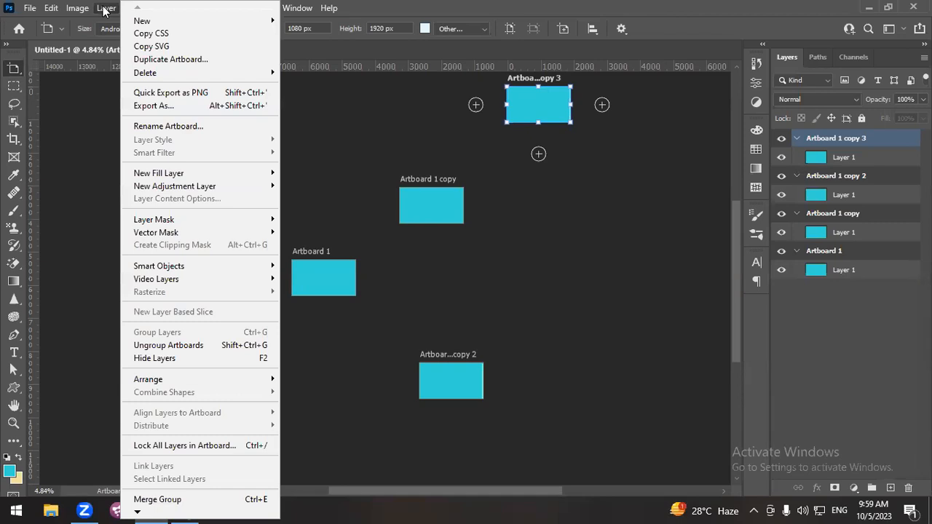
mouse_move(142, 26)
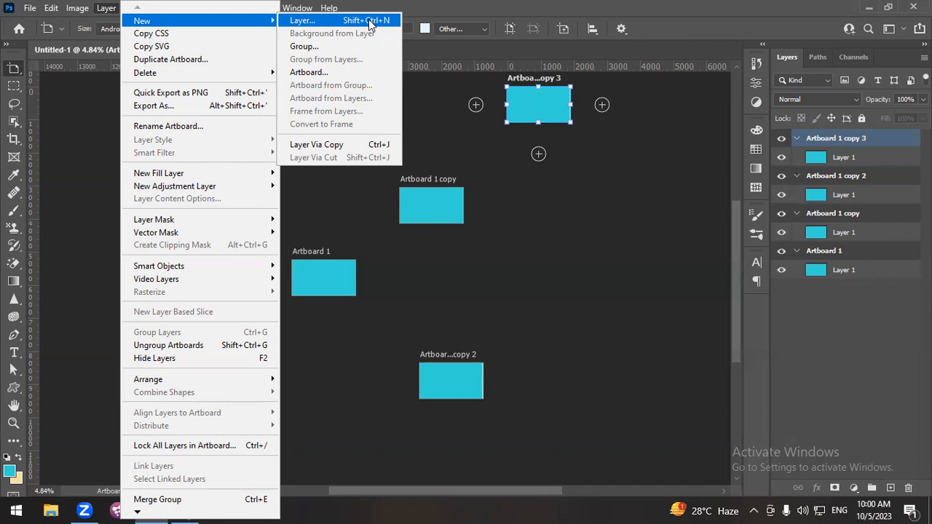
left_click(370, 22)
left_click(550, 196)
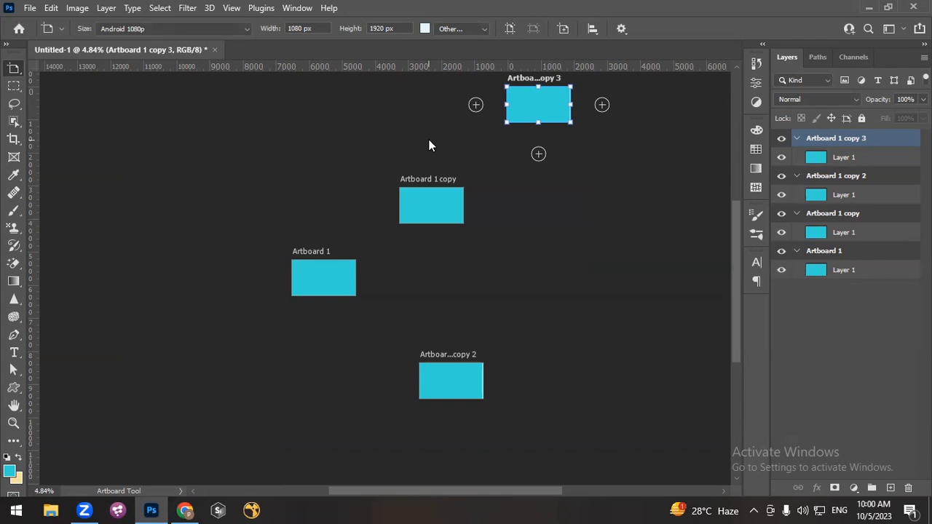
Add a new empty layer named Layer 2 to Artboard 1 copy 3 with no label color, Normal mode and 100% opacity
key("ctrl+shift+n")
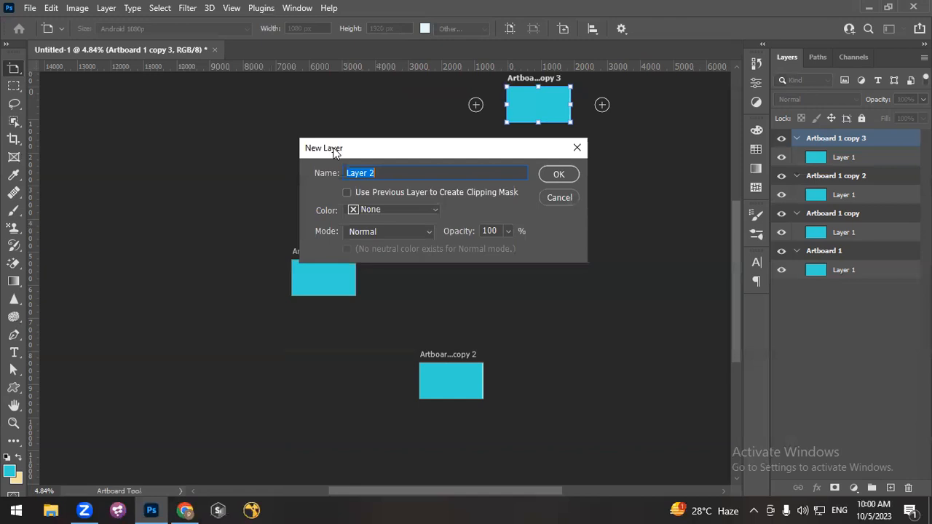
left_click(387, 174)
left_click_drag(330, 174, 327, 172)
left_click_drag(381, 174, 331, 173)
left_click(558, 175)
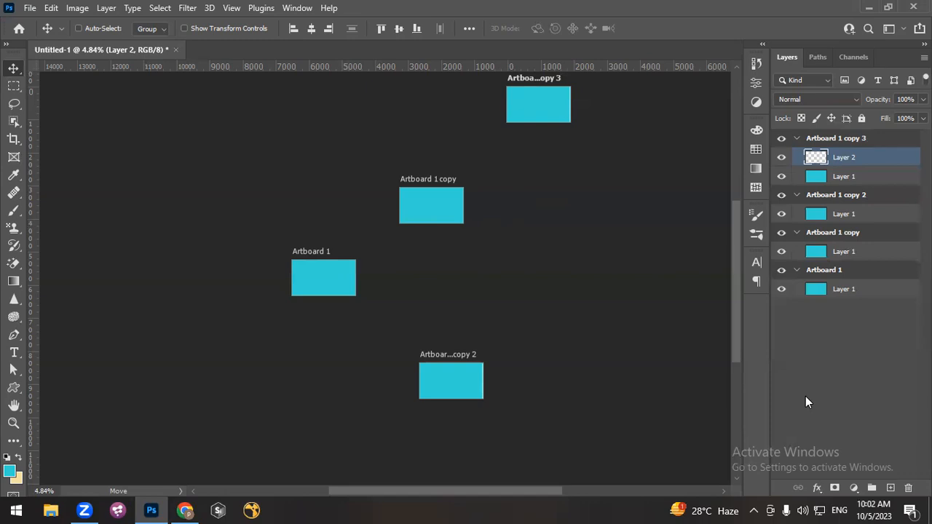
left_click(107, 8)
mouse_move(135, 22)
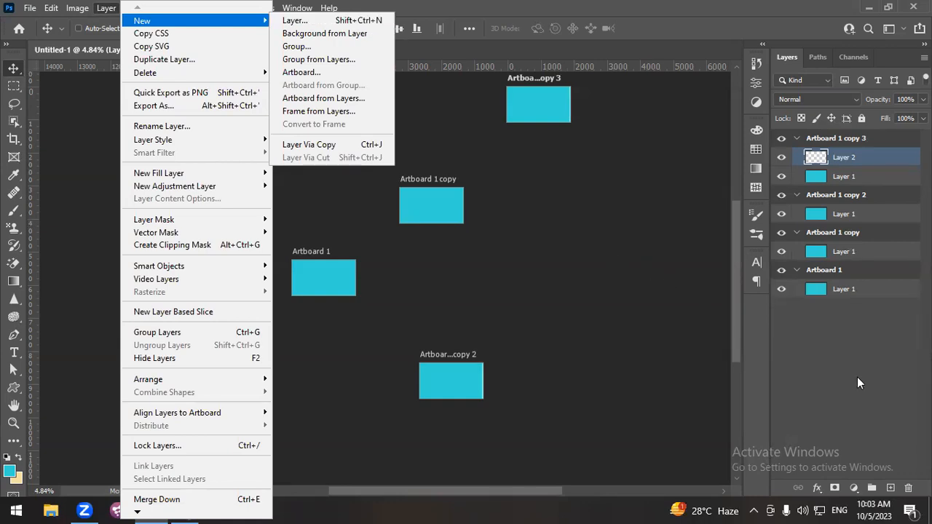
left_click(828, 160)
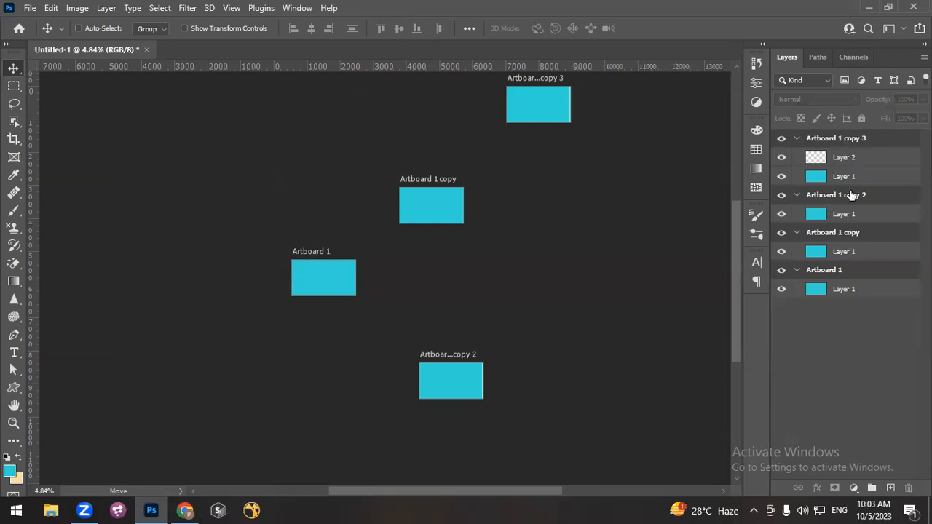
Collapse the layer lists of all four artboards
left_click(797, 138)
left_click(796, 158)
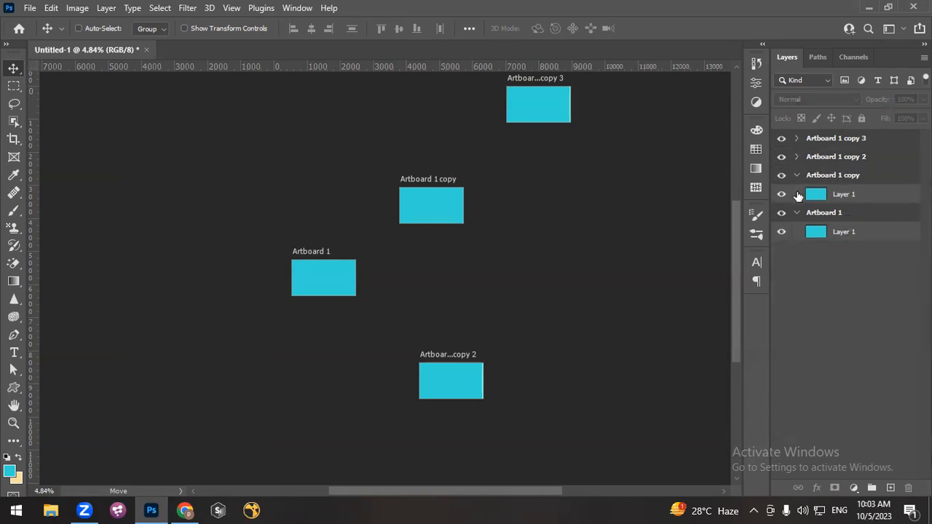
left_click(797, 175)
left_click(797, 194)
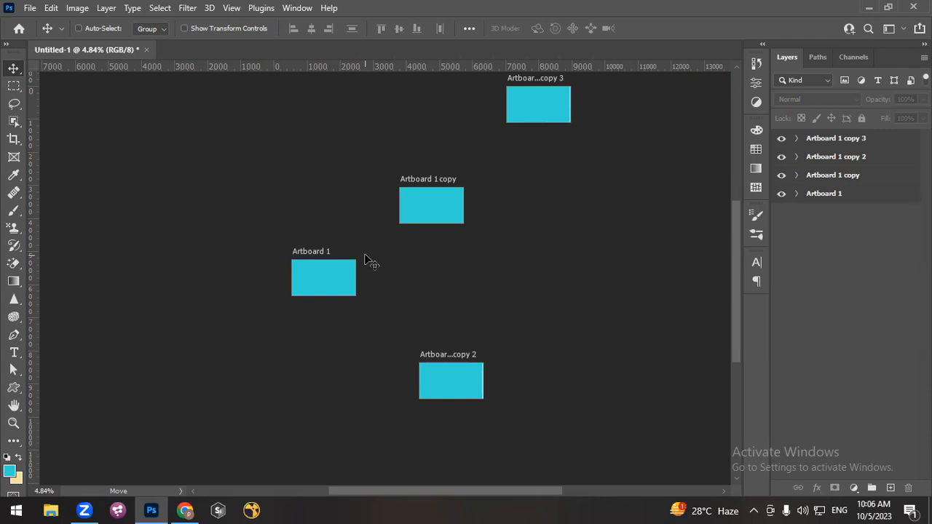
Select all four artboards and compare the align and distribute options of the Artboard and Move tools
left_click(866, 139)
left_click(858, 195, "shift")
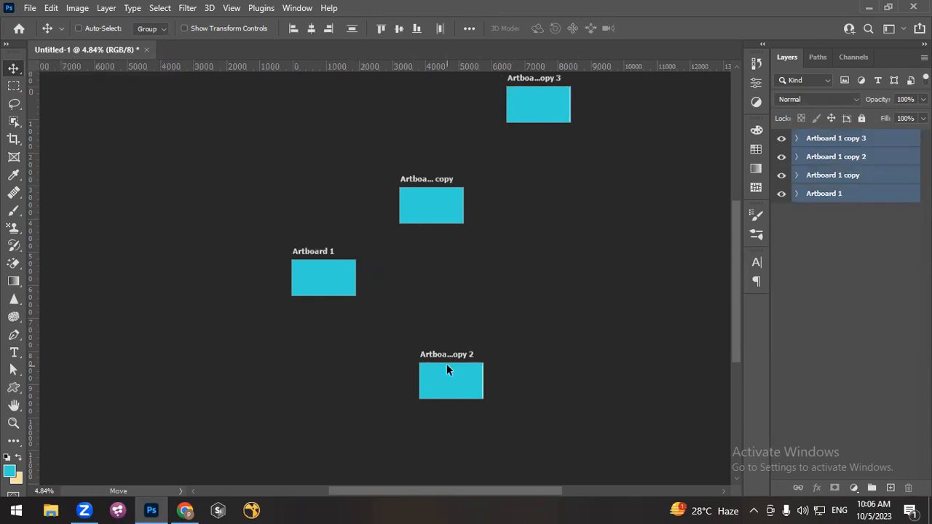
right_click(14, 69)
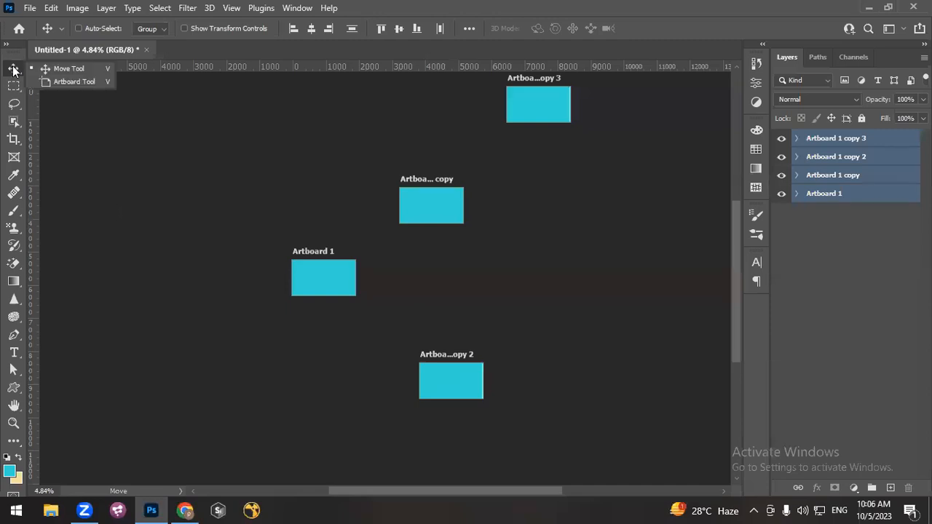
left_click(44, 81)
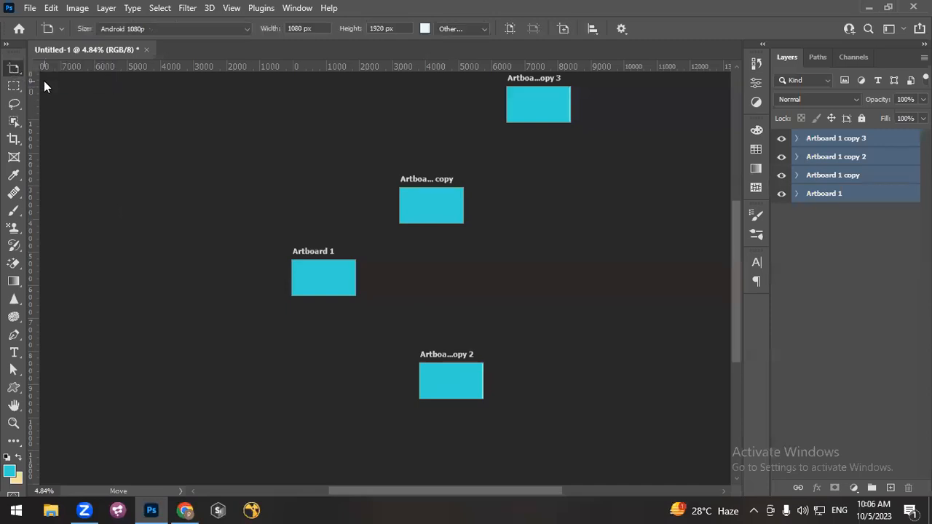
left_click(594, 30)
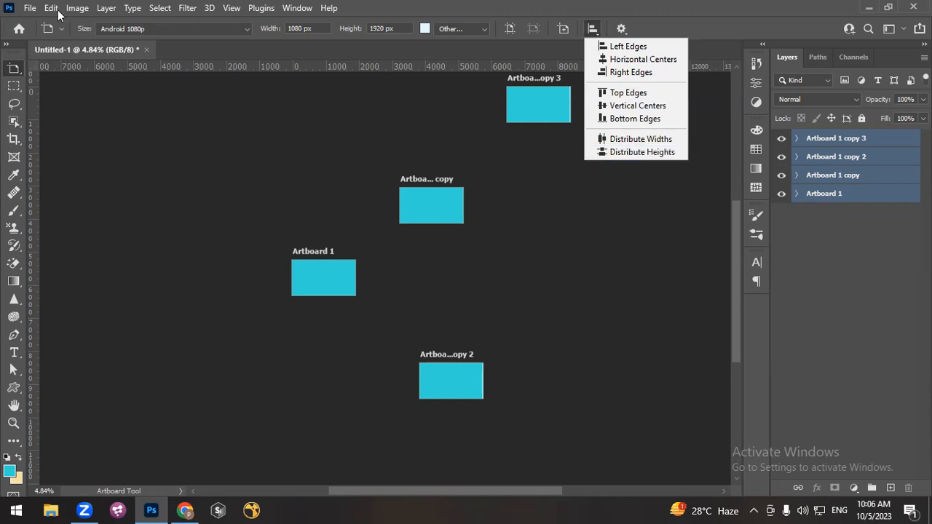
left_click(14, 70)
right_click(14, 70)
left_click(42, 69)
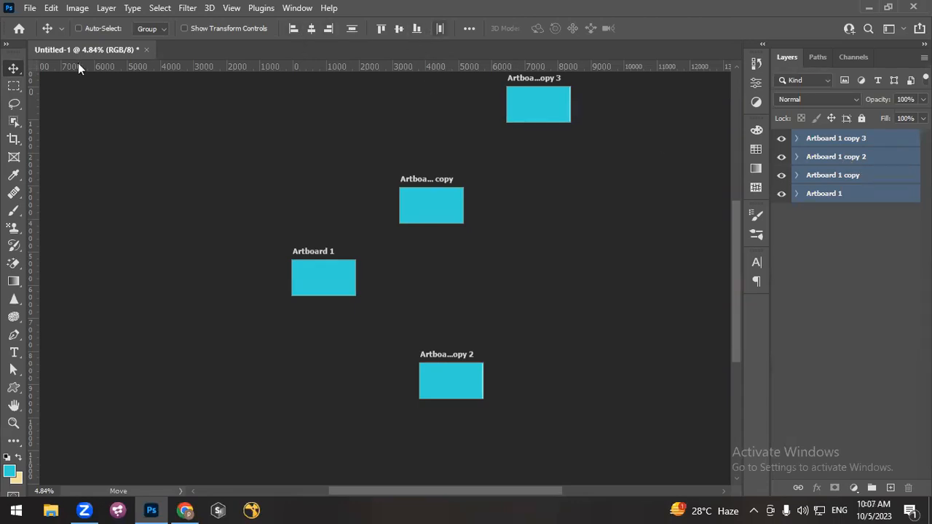
Align the left edges of all four artboards with the Artboard tool's alignment options and undo the alignment
right_click(12, 69)
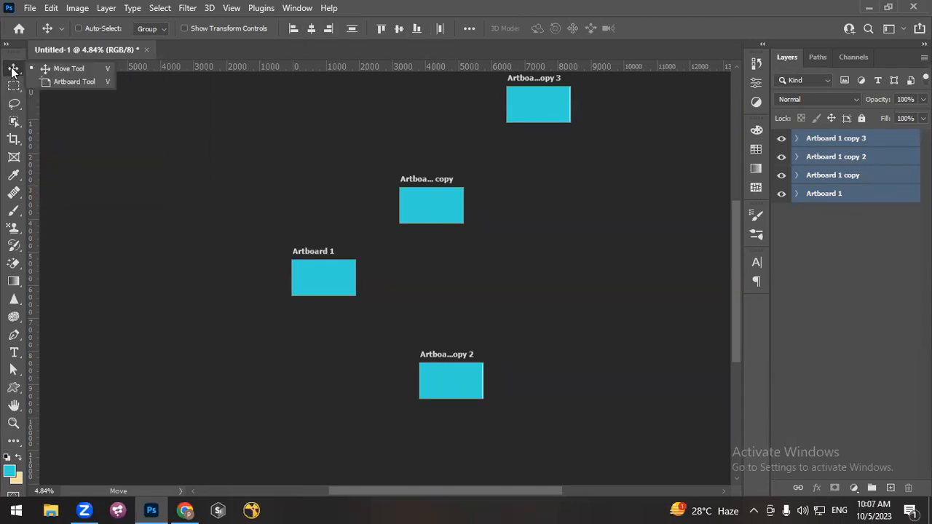
left_click(43, 81)
left_click(592, 29)
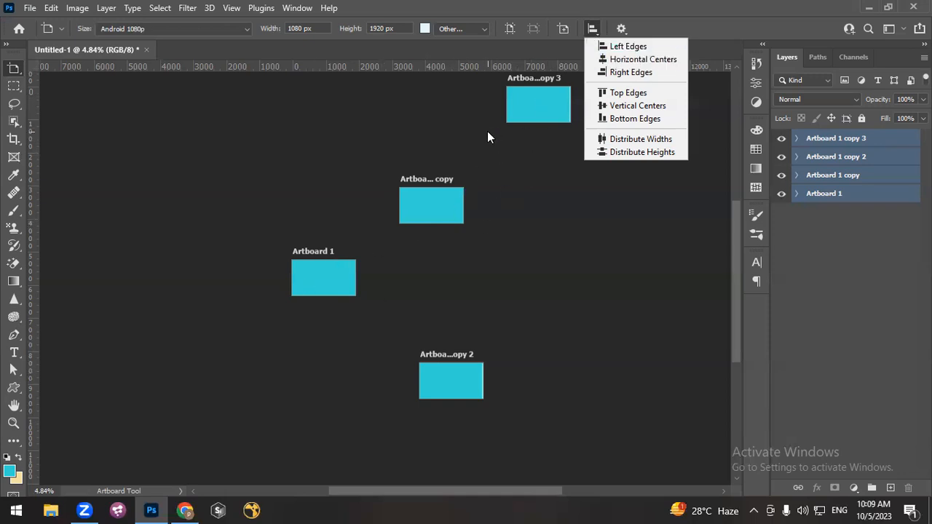
left_click(626, 46)
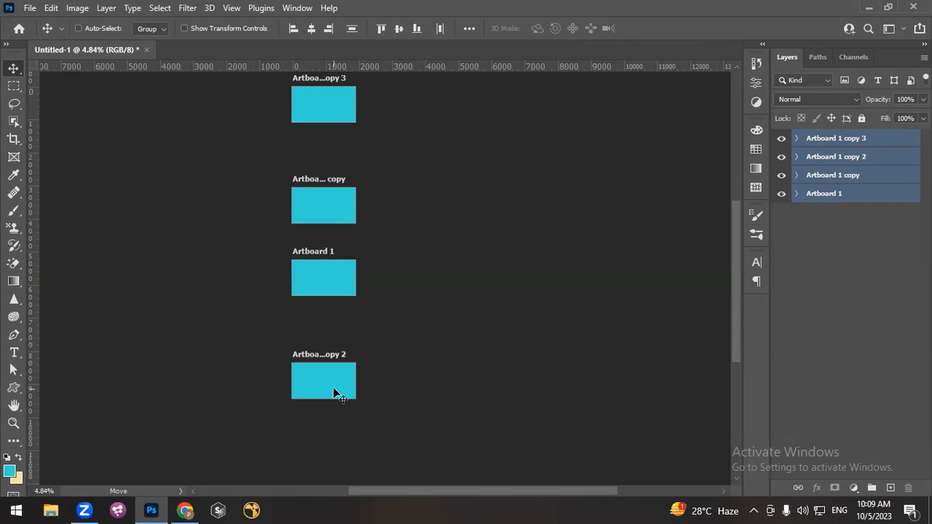
key("ctrl+z")
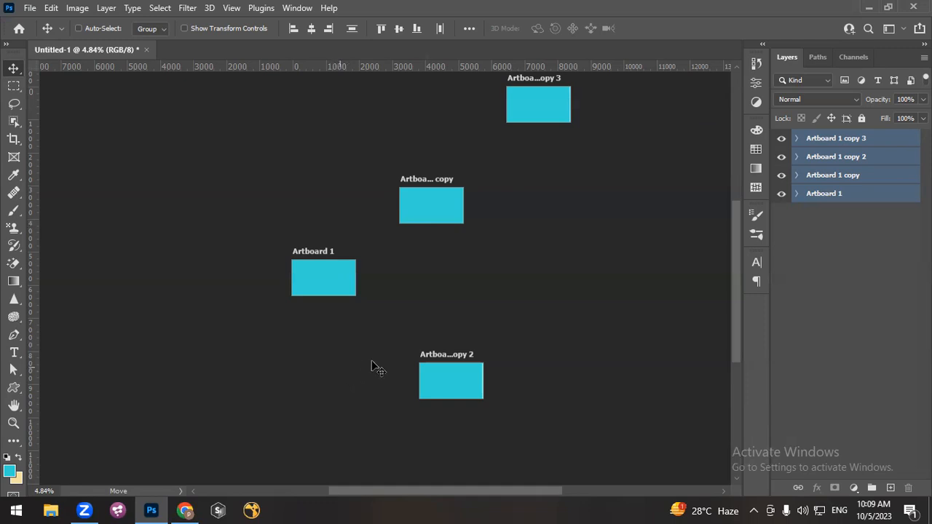
Arrange Artboard 1 copy and copy 2 side by side, place copy 3 lower at their right, and select all four artboards with the Move tool
left_click(450, 189)
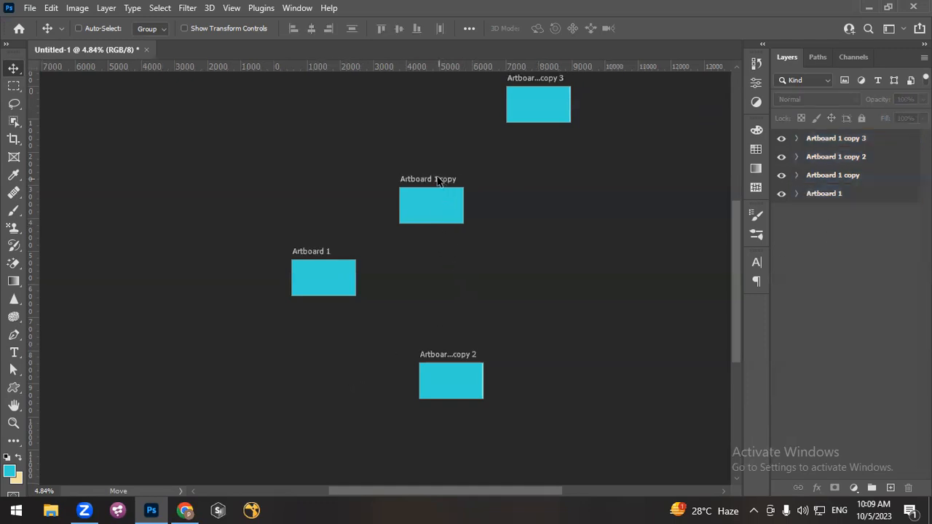
left_click_drag(439, 181, 445, 198)
left_click_drag(453, 355, 554, 200)
left_click_drag(526, 79, 664, 254)
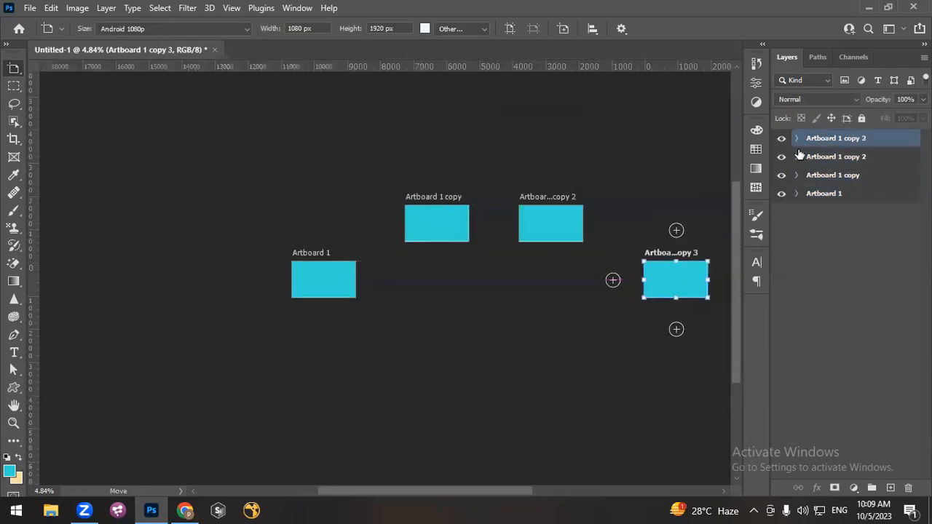
key("v")
key("ctrl+alt+a")
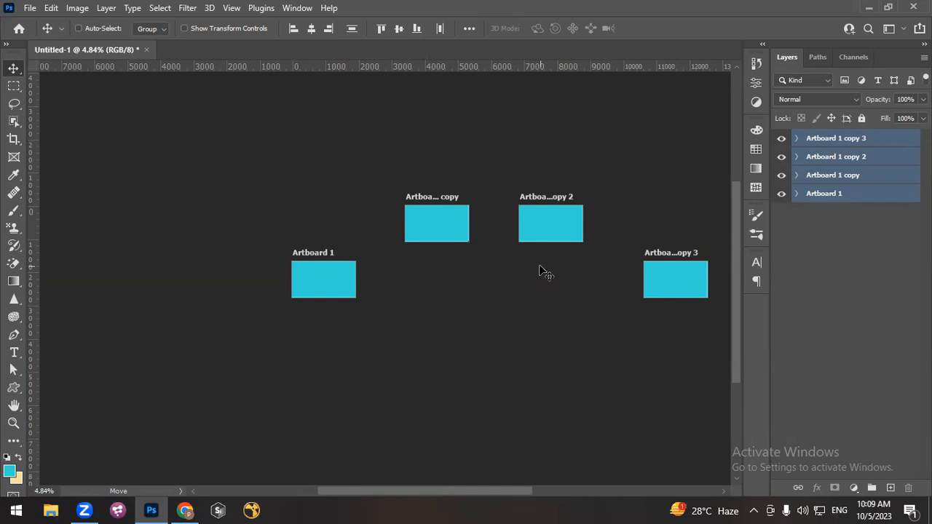
Align the top edges of all four selected artboards with the Artboard tool's alignment options and undo the alignment
left_click(469, 28)
right_click(13, 68)
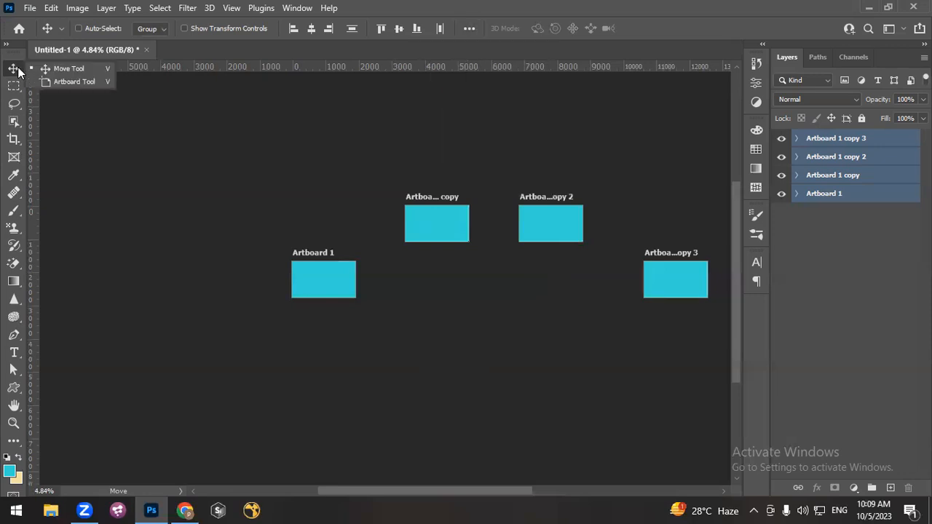
left_click(64, 83)
left_click(593, 28)
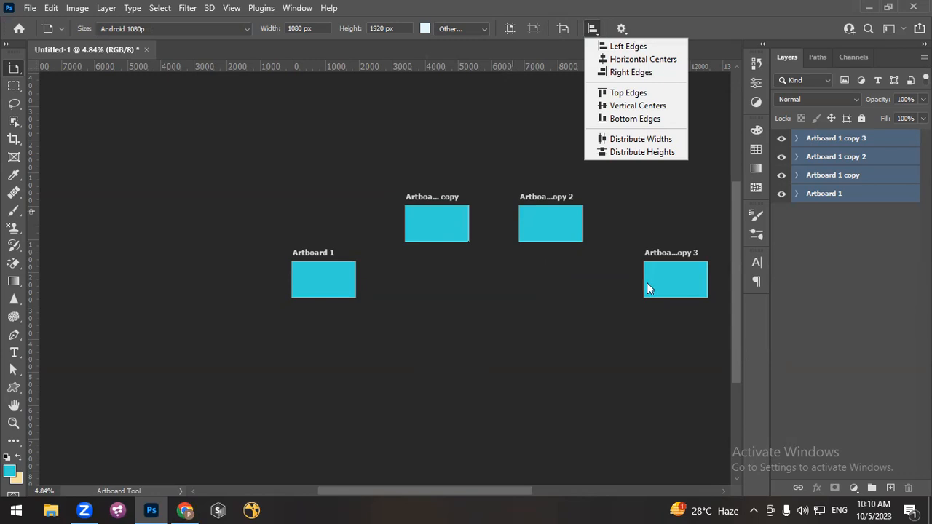
left_click(627, 93)
key("v")
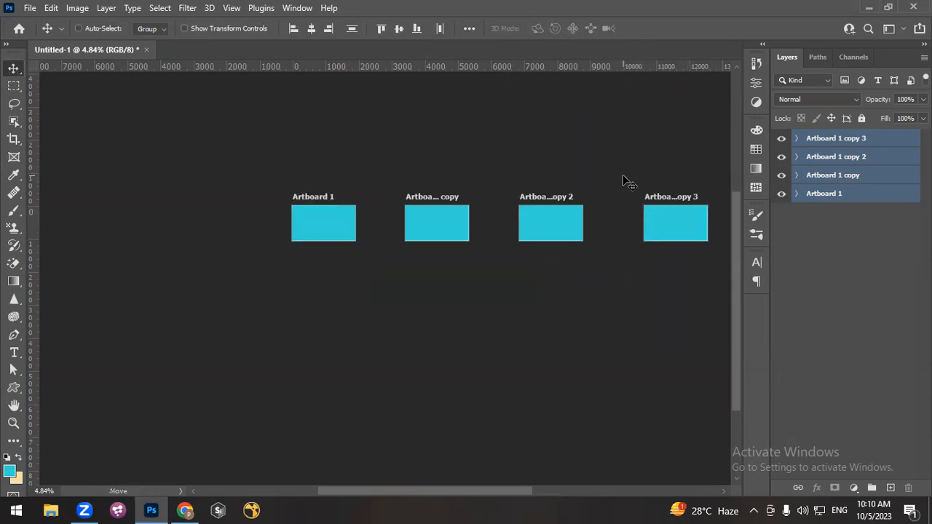
key("ctrl+z")
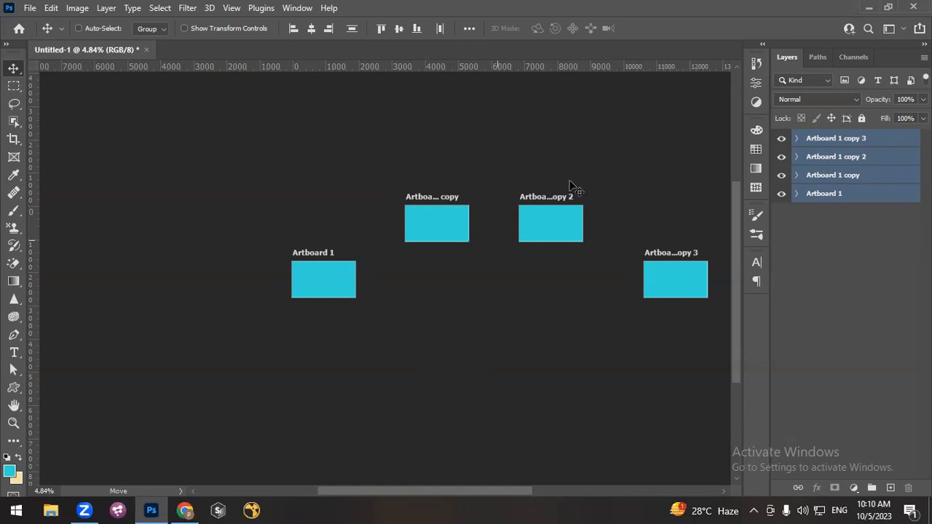
Align the bottom edges of all four selected artboards with the Move tool's alignment options and undo the alignment
left_click(469, 28)
right_click(13, 69)
left_click(59, 83)
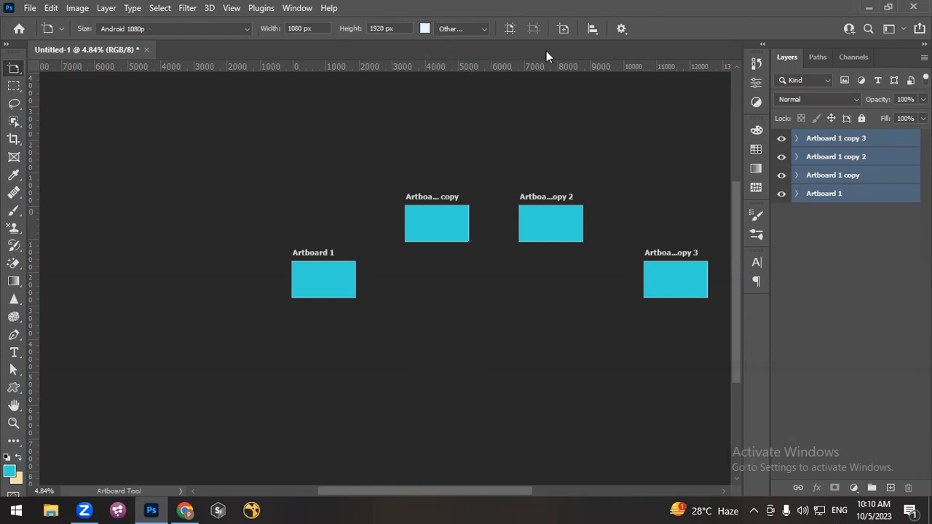
right_click(13, 70)
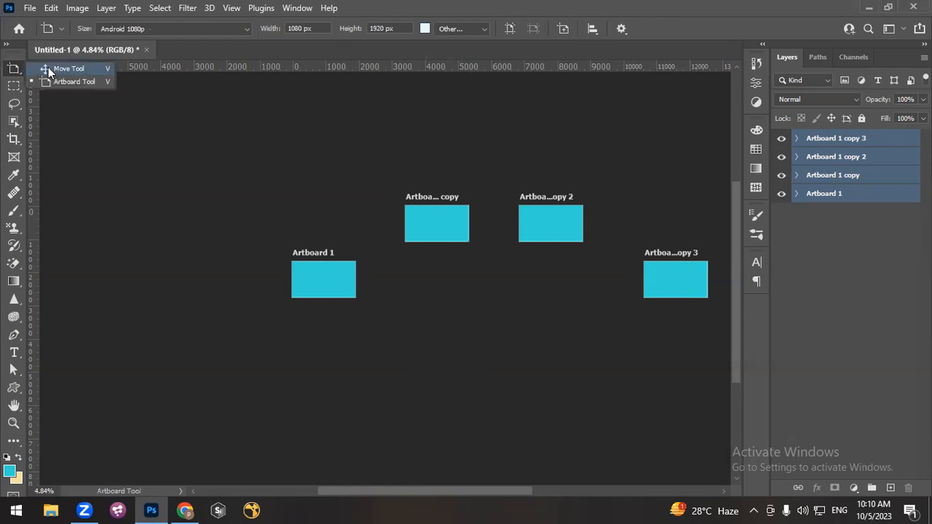
left_click(51, 68)
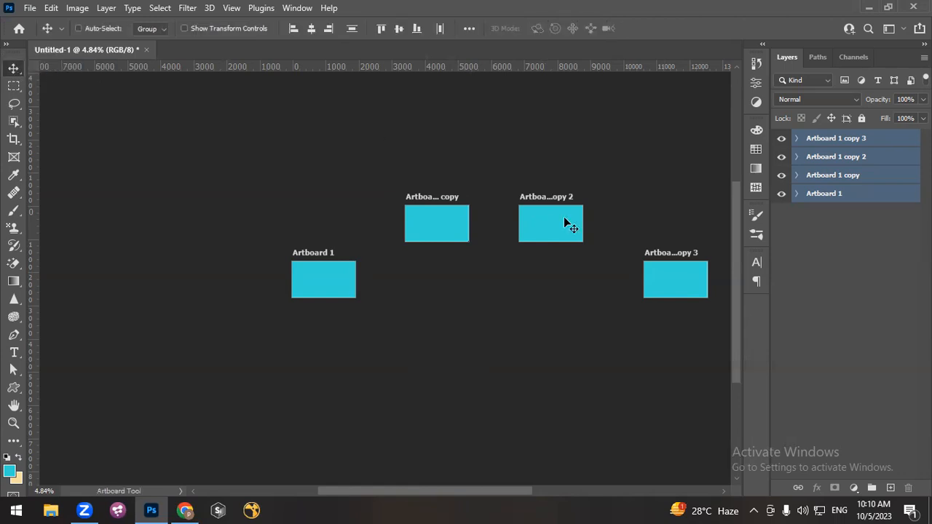
left_click(417, 31)
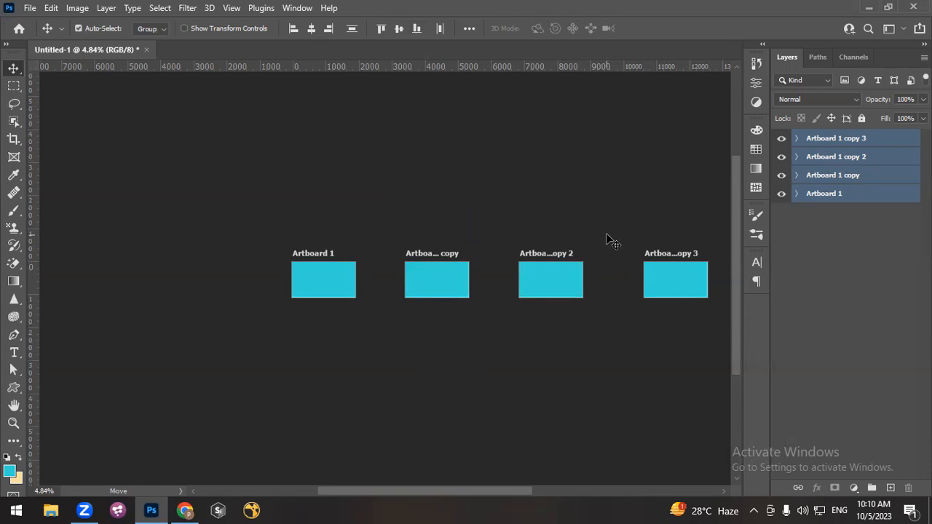
key("ctrl+z")
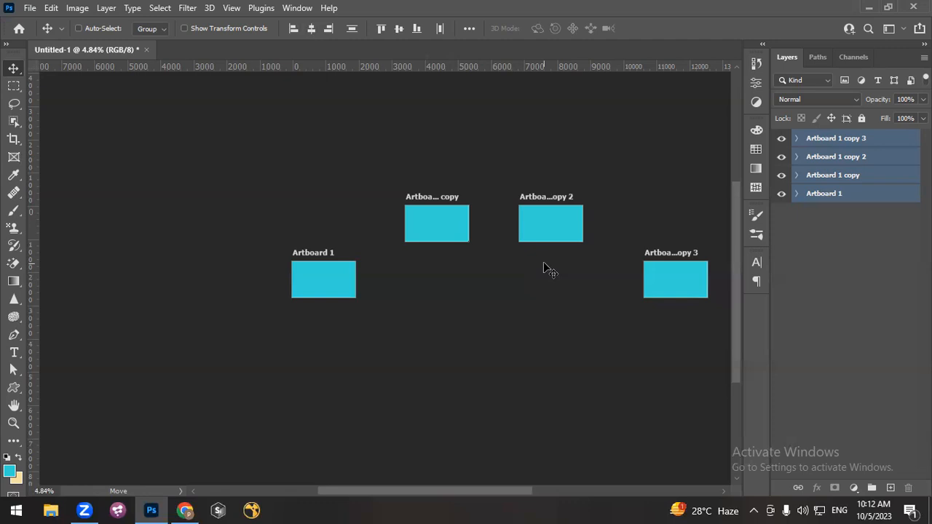
Align the vertical centers of all four selected artboards and distribute them horizontally by their left edges with the Move tool
left_click(400, 28)
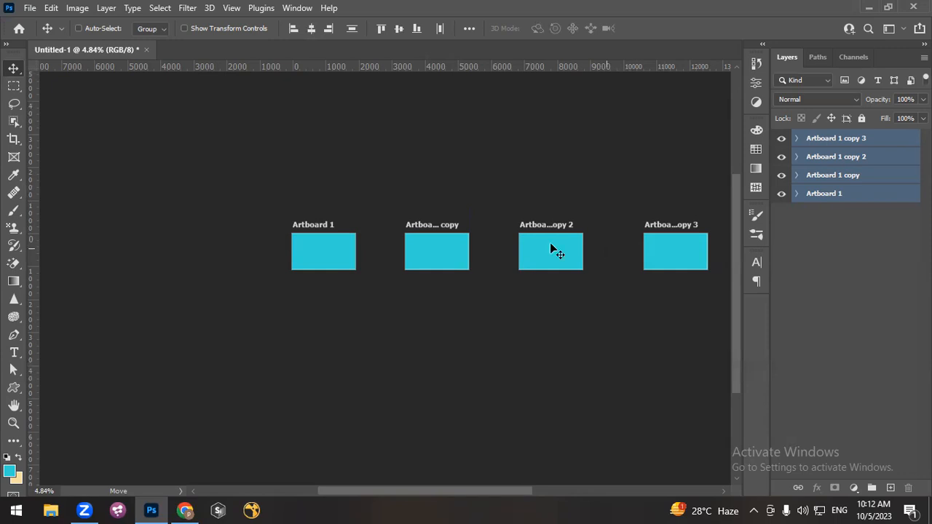
left_click(470, 28)
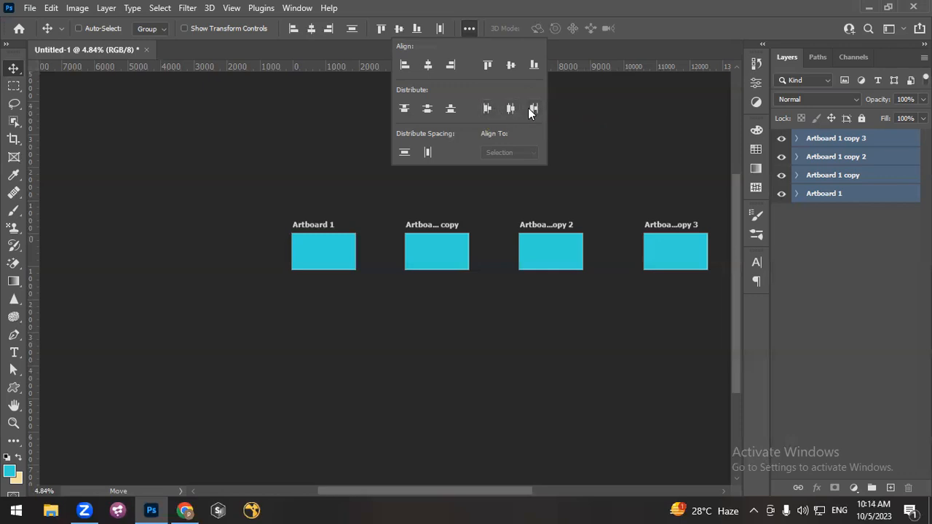
left_click(486, 110)
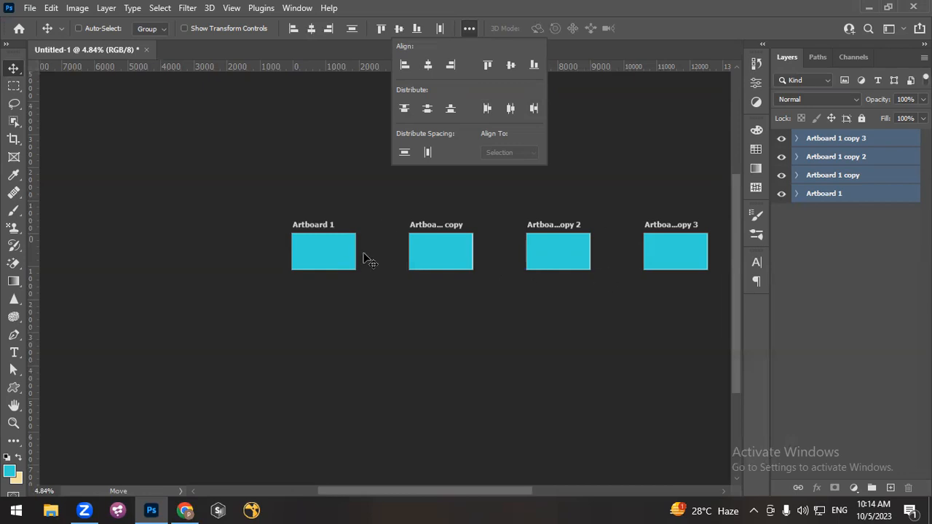
Narrow Artboard 1 copy 3 to about half its width and widen Artboard 1 copy 2 rightward until it nearly reaches copy 3
left_click(822, 197)
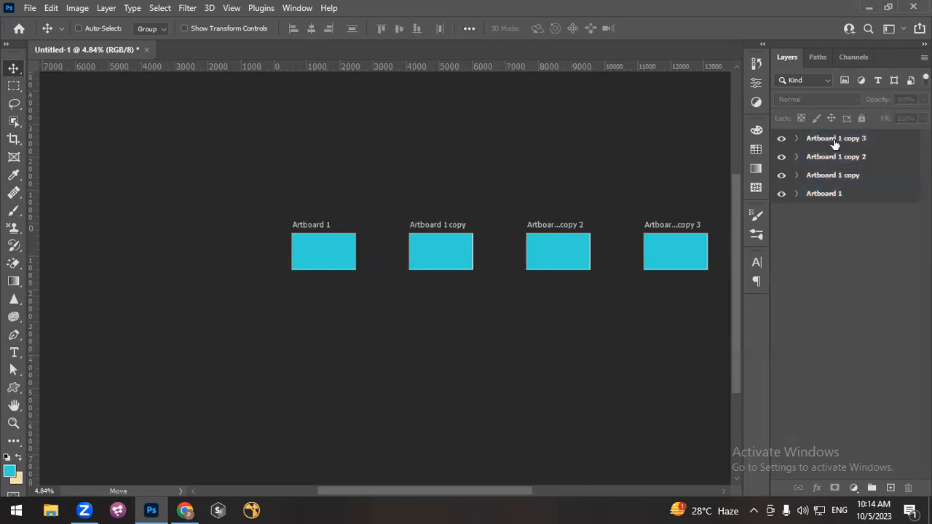
left_click(828, 142)
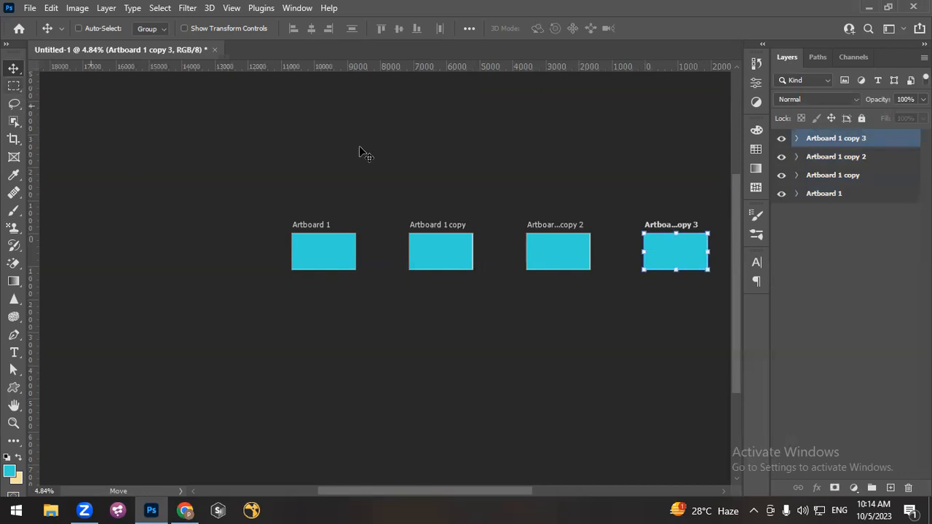
left_click_drag(707, 249, 676, 250)
left_click(823, 157)
left_click_drag(591, 252, 629, 252)
left_click(796, 242)
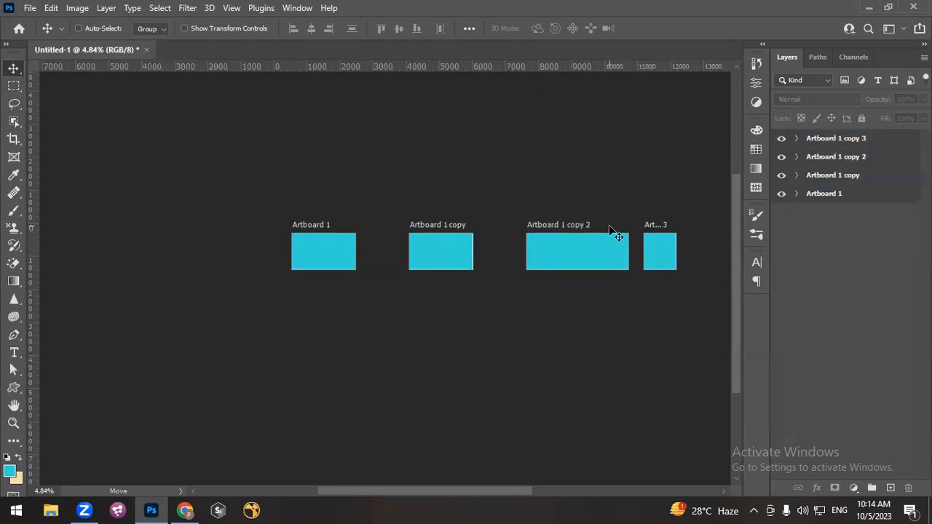
Select all four artboards, distribute them by their right edges and even out their horizontal spacing with the Move tool
left_click(840, 138)
left_click(838, 194, "shift")
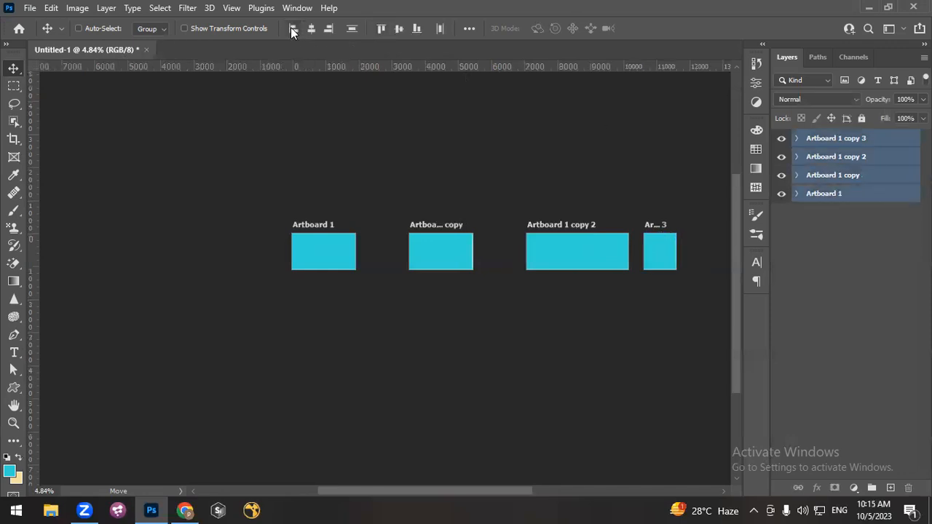
left_click(469, 30)
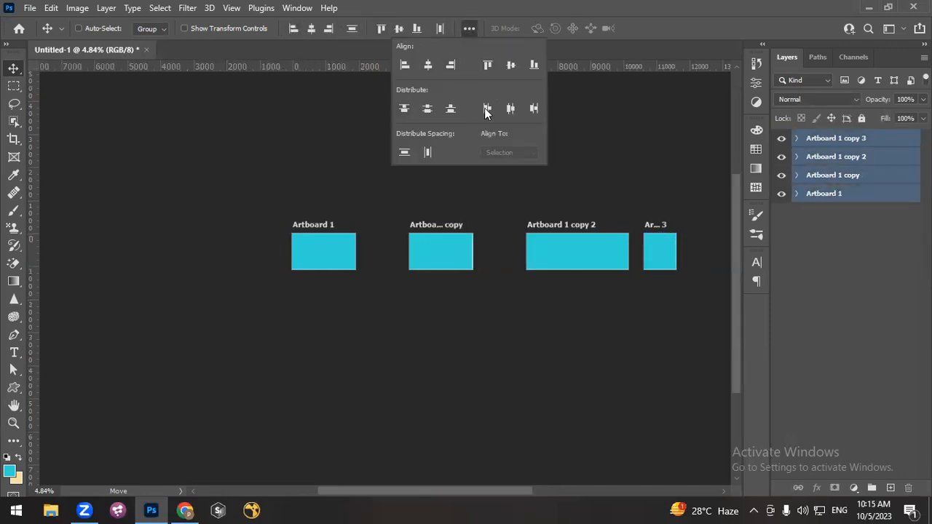
left_click(533, 108)
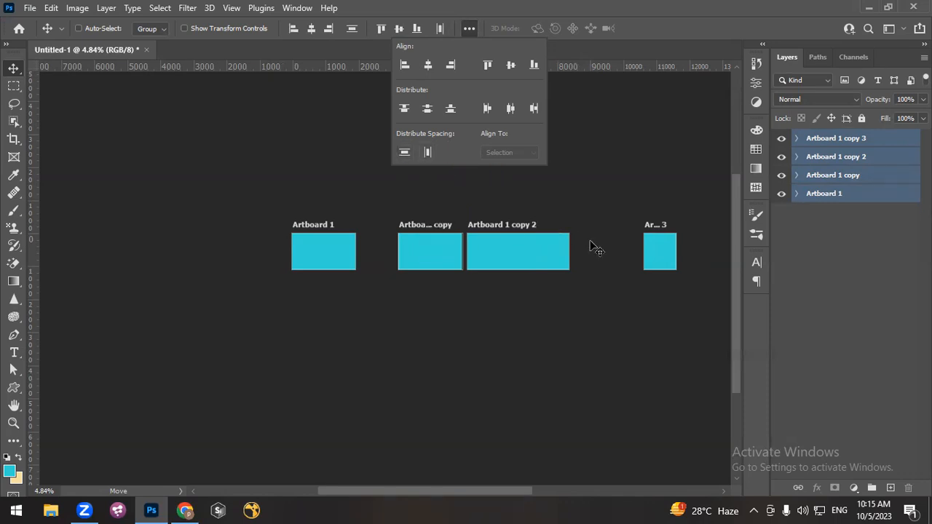
left_click(427, 153)
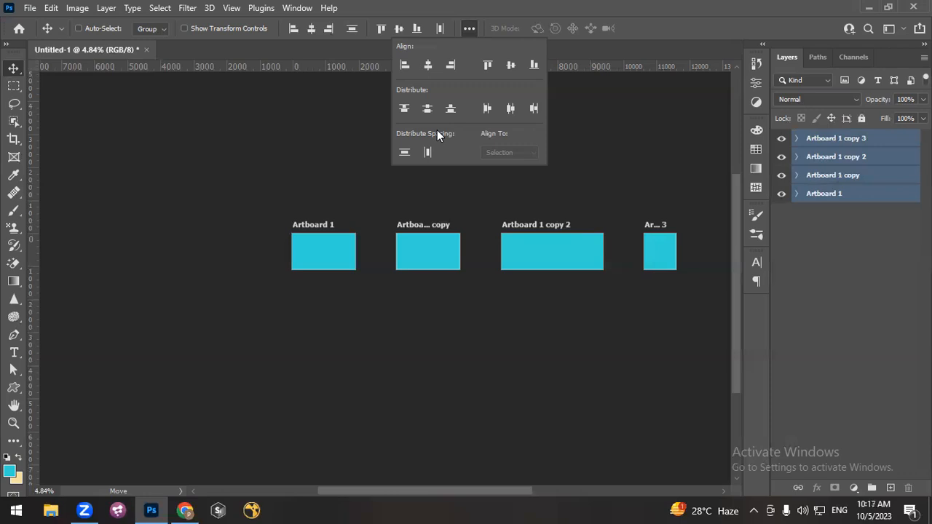
left_click(876, 260)
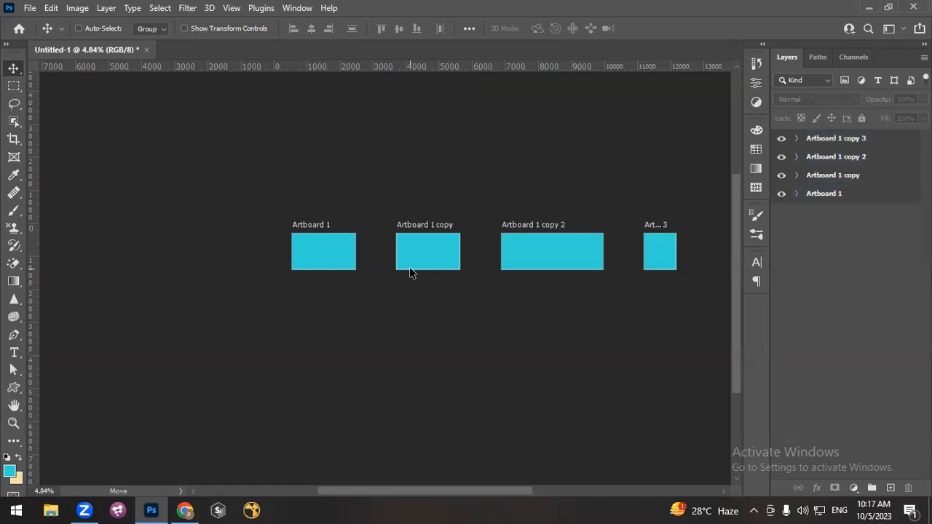
Open the names of Artboard 1 and Artboard 1 copy for editing
left_click(821, 193)
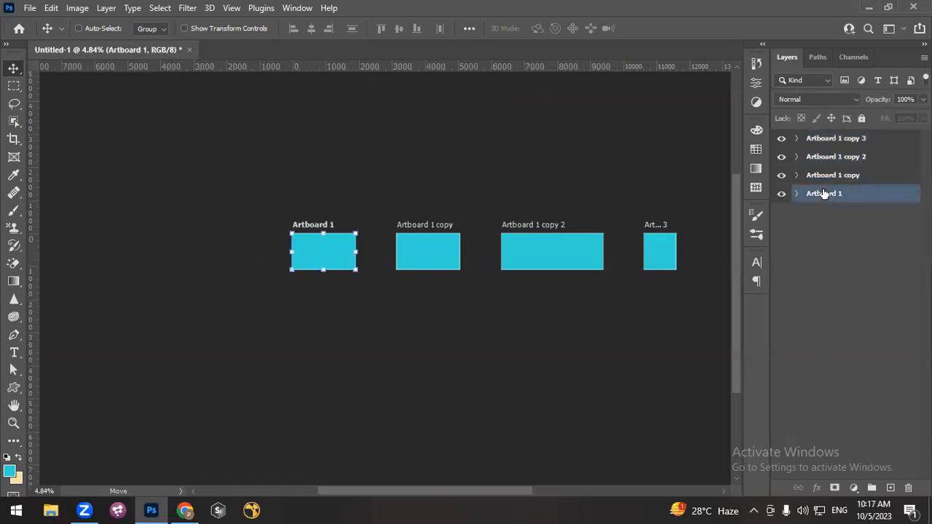
left_click(106, 7)
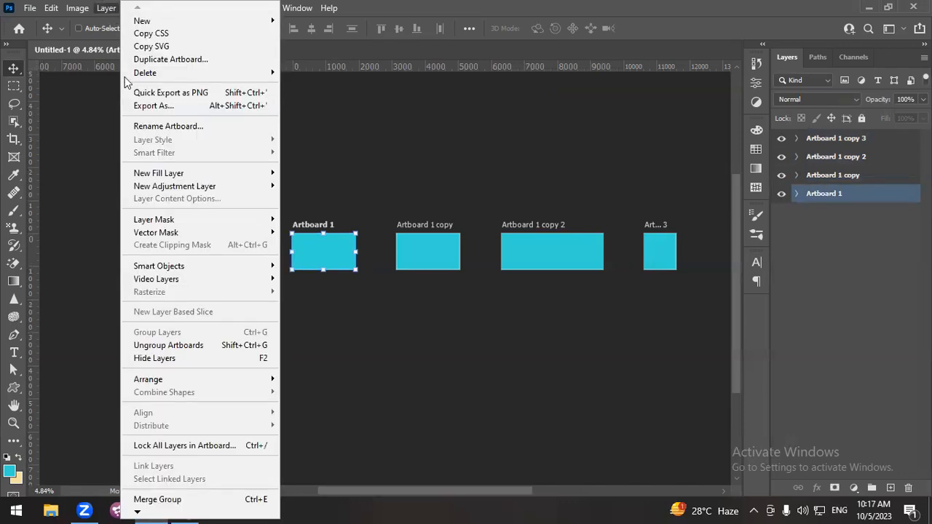
left_click(172, 128)
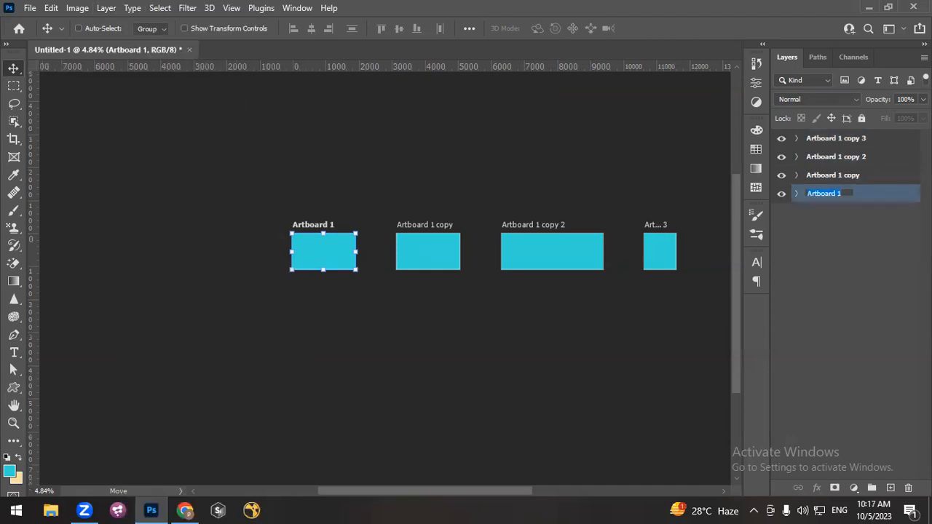
double_click(831, 175)
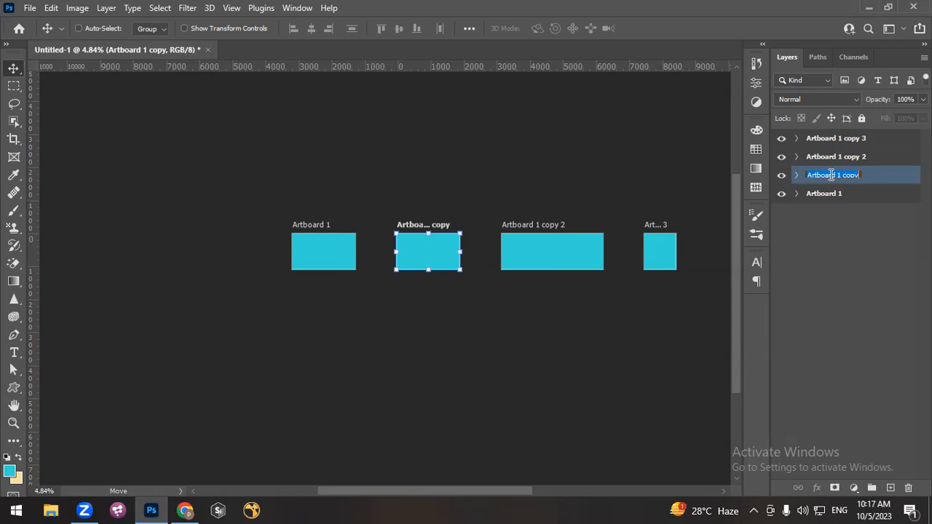
left_click(824, 201)
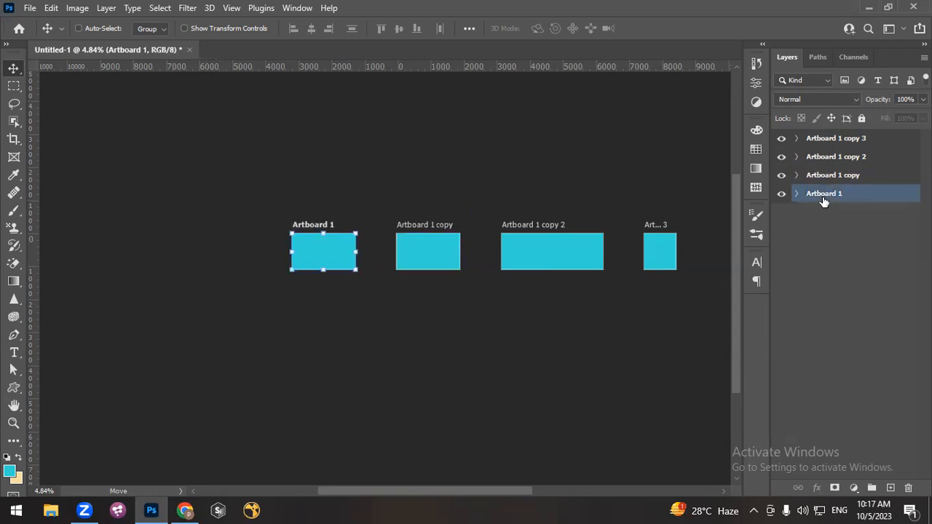
left_click(826, 183)
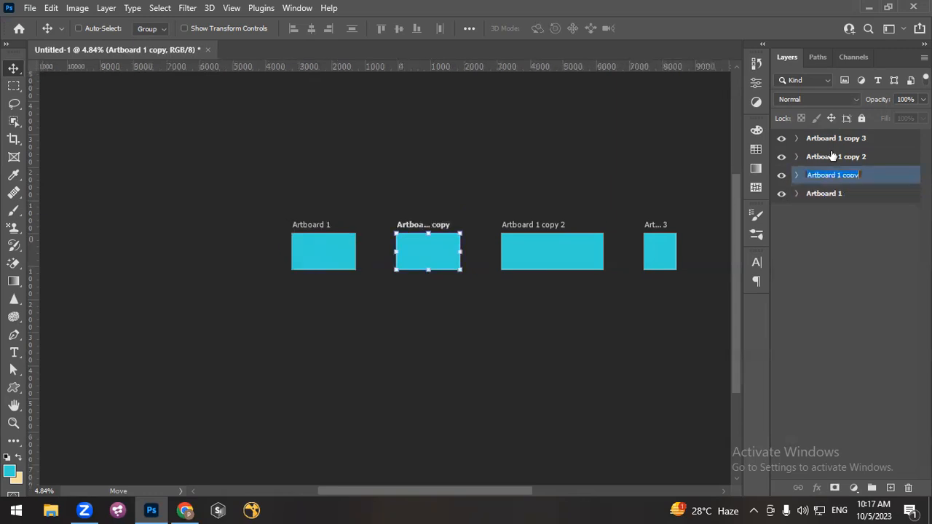
Rename Artboard 1 copy 2 as Test
double_click(831, 156)
type("Test")
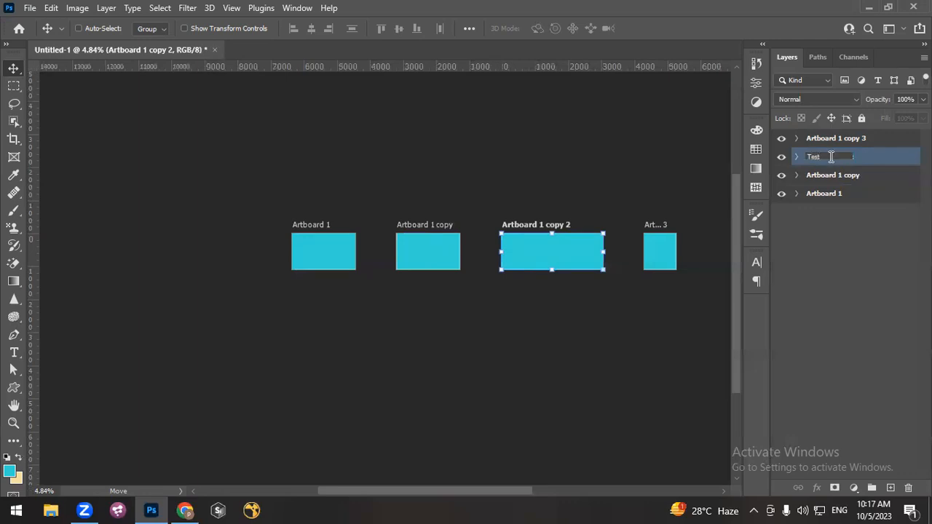
key("Return")
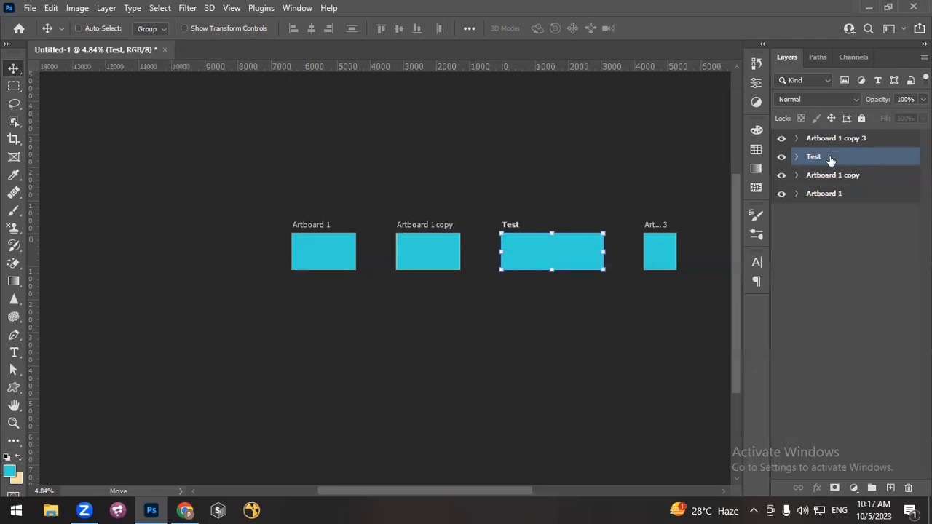